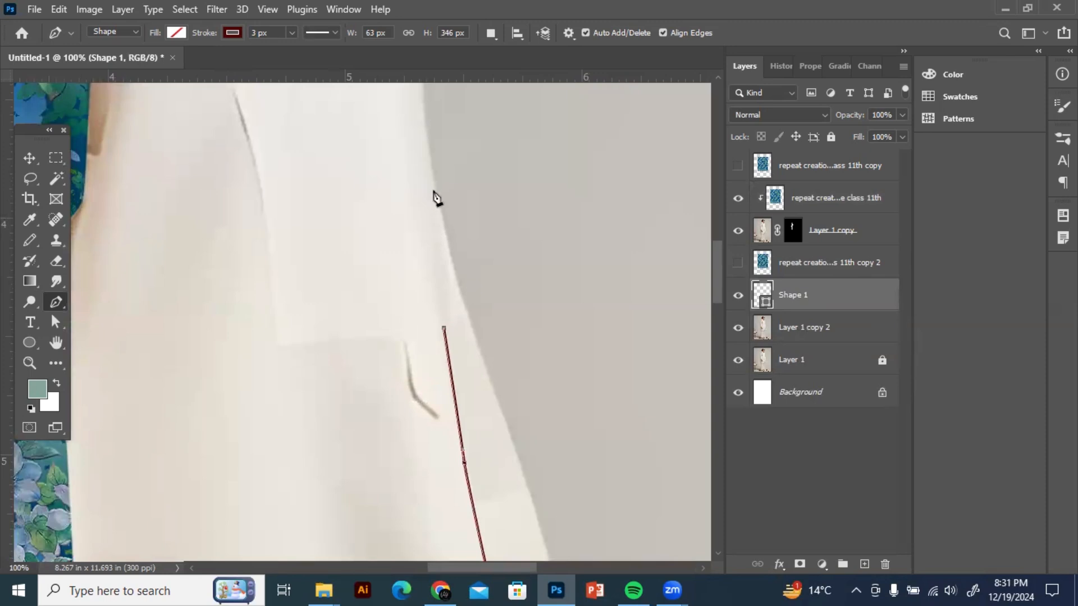
Trace the far sleeve's outer edge and cuff with the Pen tool and close the shape at its cuff corner
click(435, 189)
drag(487, 371, 512, 437)
drag(543, 474, 507, 306)
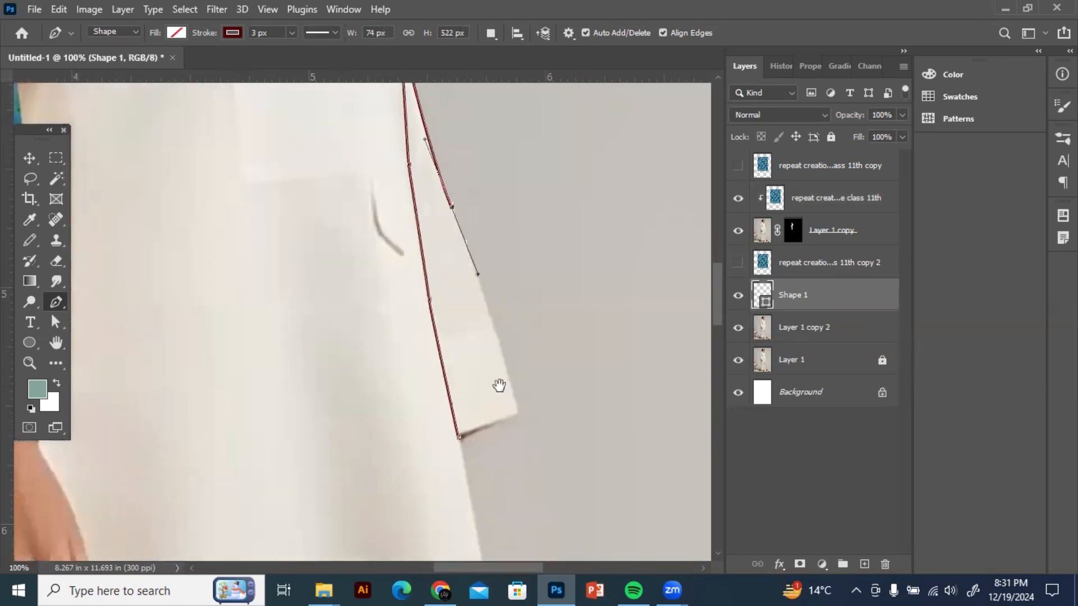
click(515, 409)
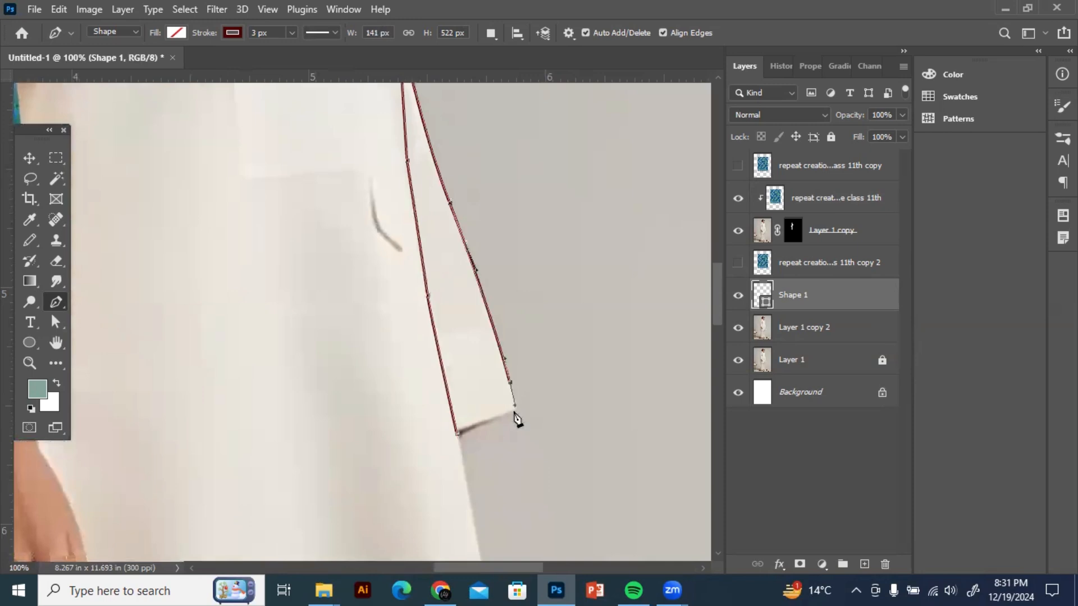
click(457, 434)
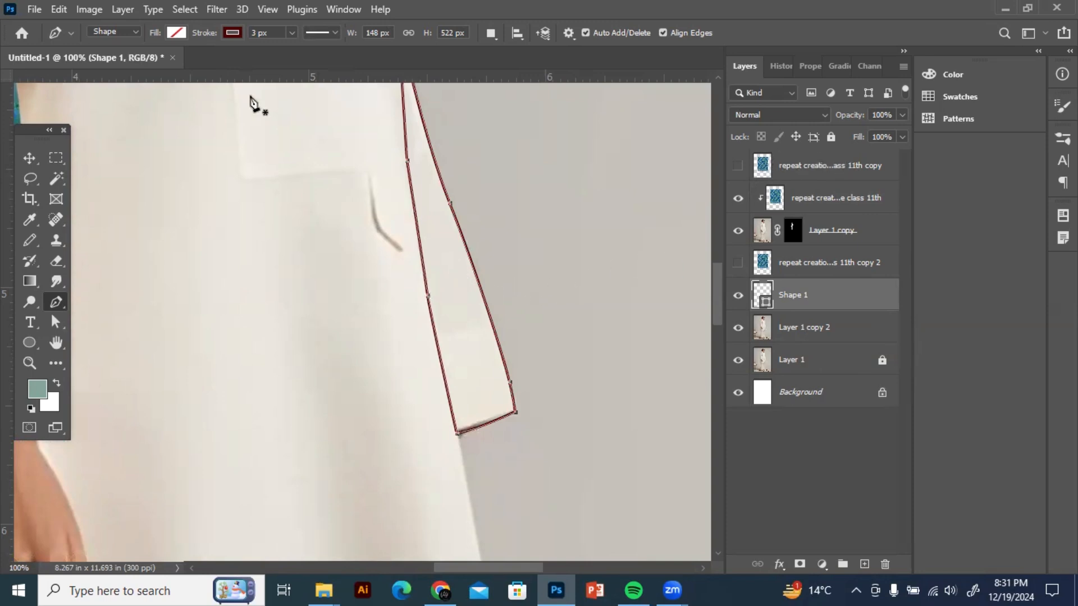
Remove the far sleeve shape's stroke and convert its path into a selection
click(232, 33)
click(137, 65)
click(445, 228)
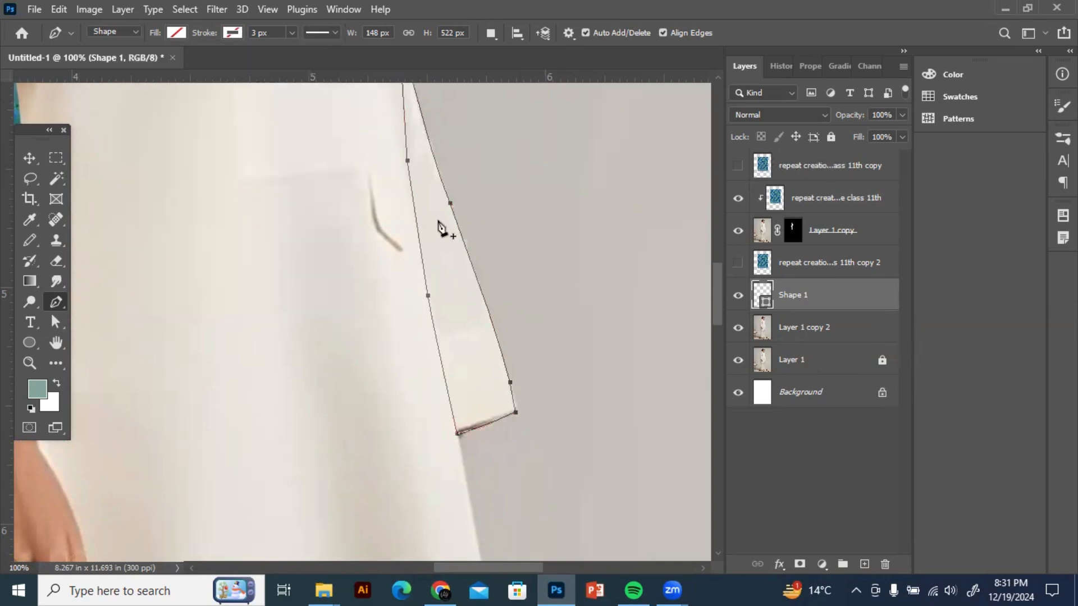
right_click(435, 221)
click(477, 290)
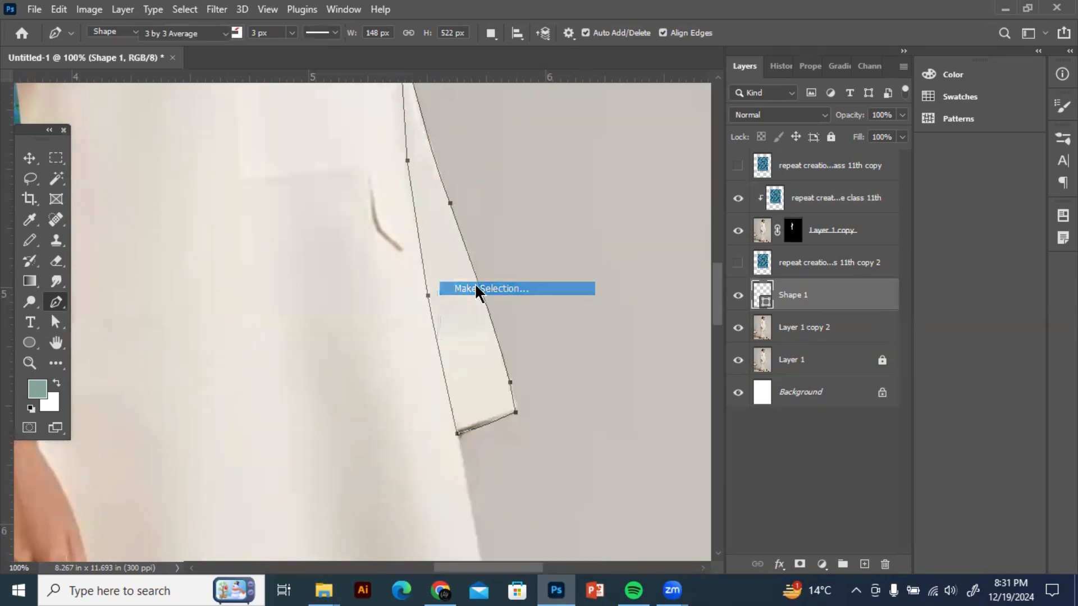
click(624, 162)
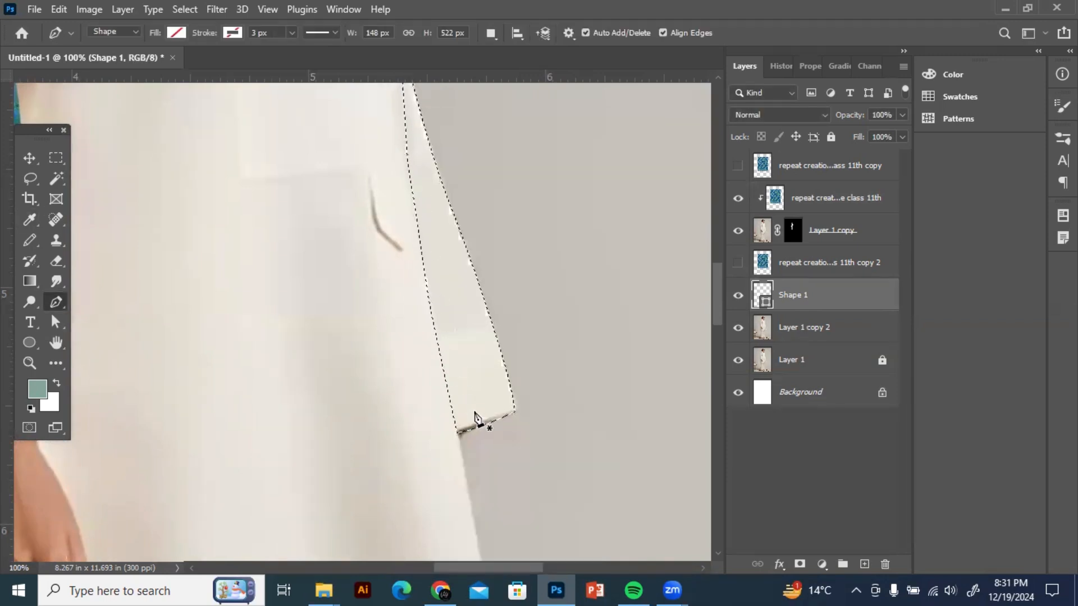
Delete the Shape 1 layer and add a mask to Layer 1 copy 2 from the sleeve selection, checking it with Layer 1 hidden
click(884, 564)
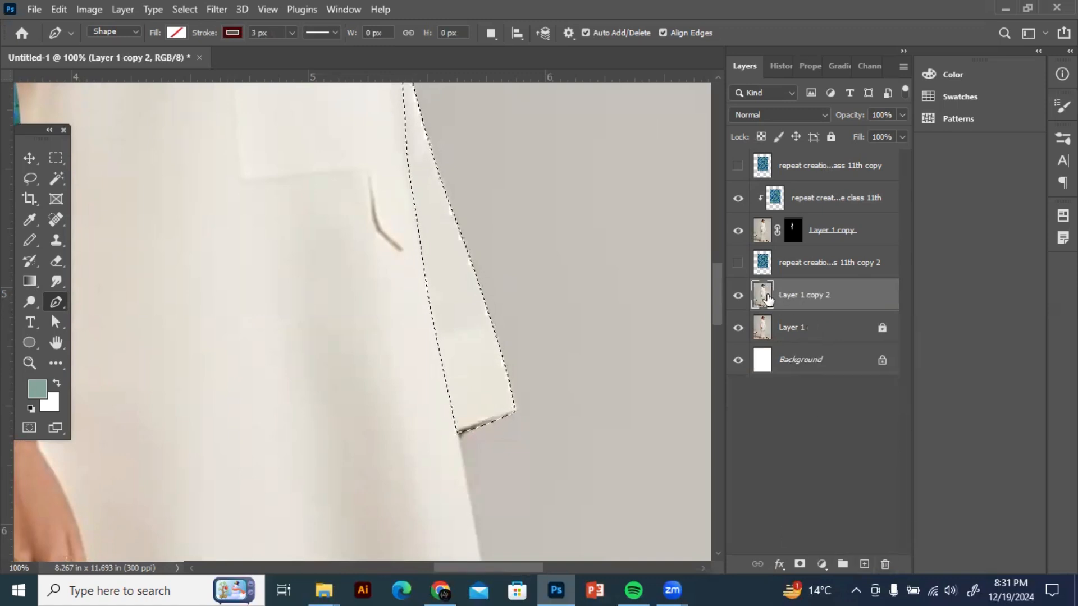
click(801, 564)
click(737, 329)
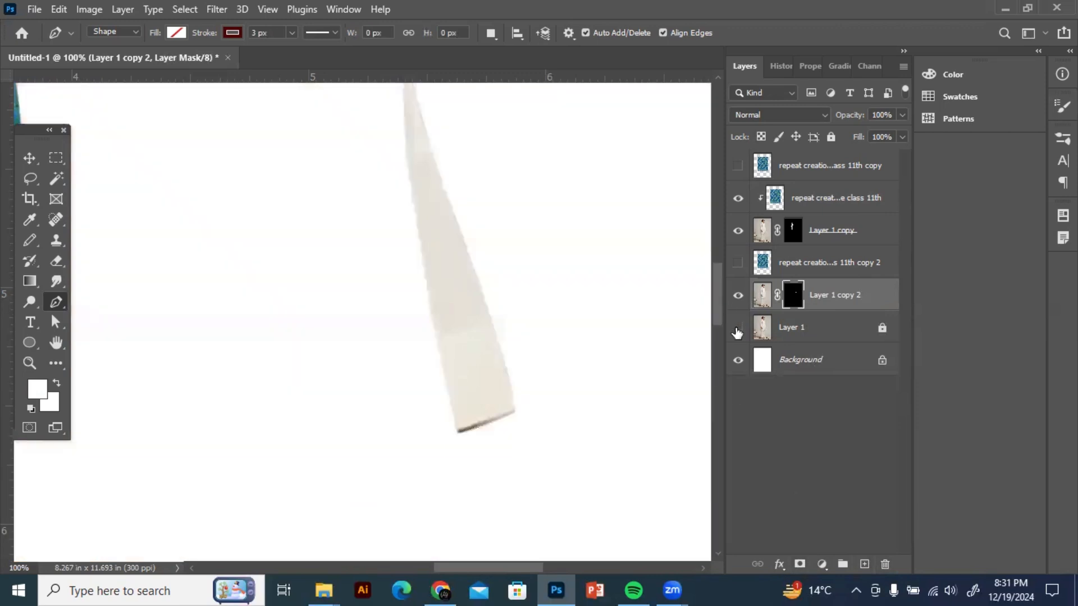
click(738, 328)
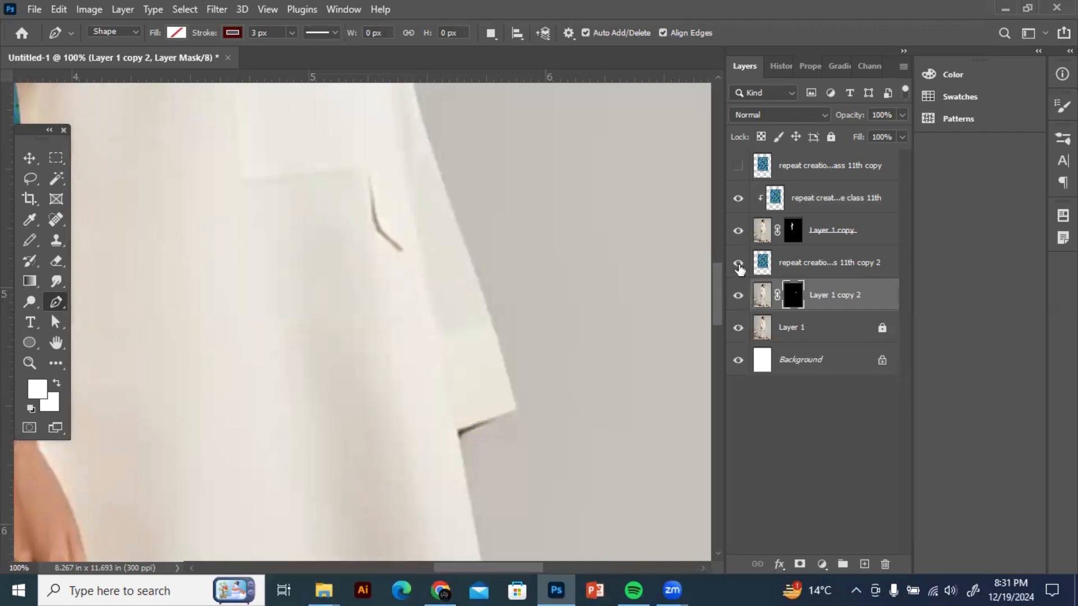
Show the floral pattern layer above Layer 1 copy 2, clip it to the masked sleeve, and set its blend mode to Multiply
click(738, 263)
right_click(797, 265)
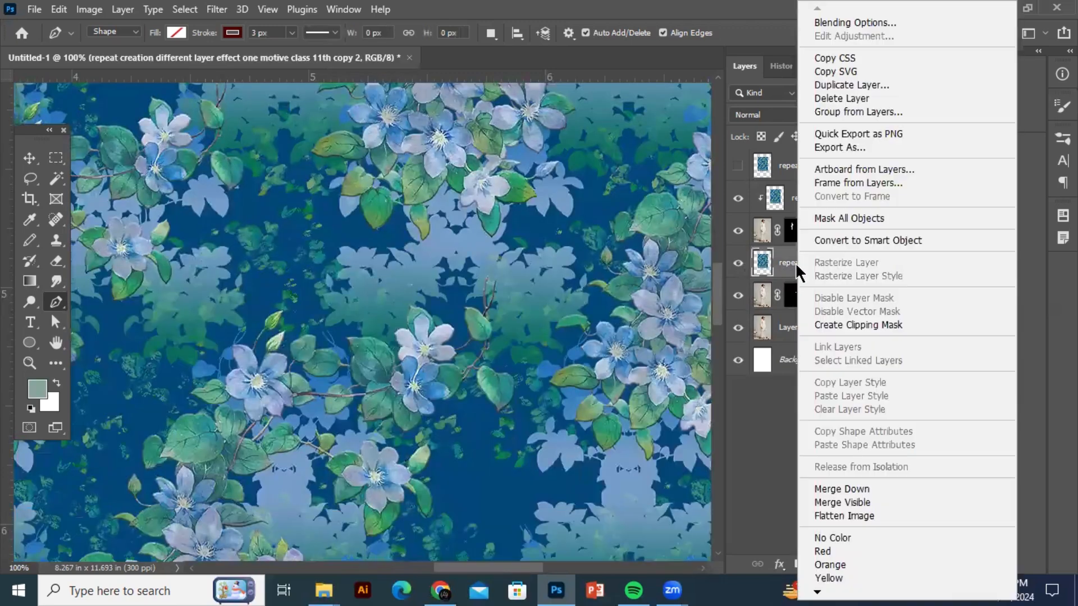
click(846, 326)
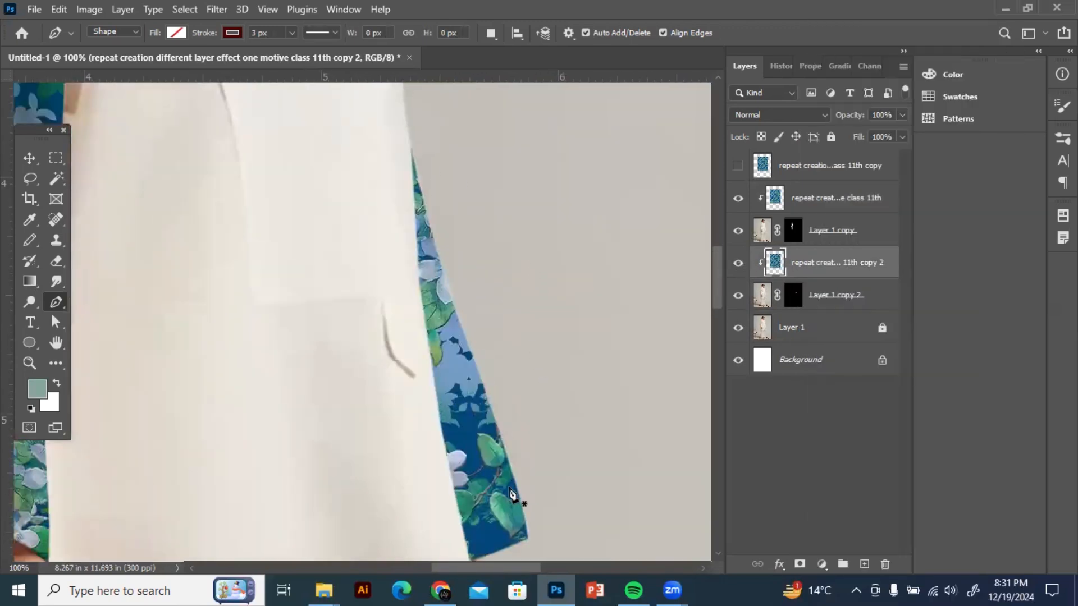
click(793, 116)
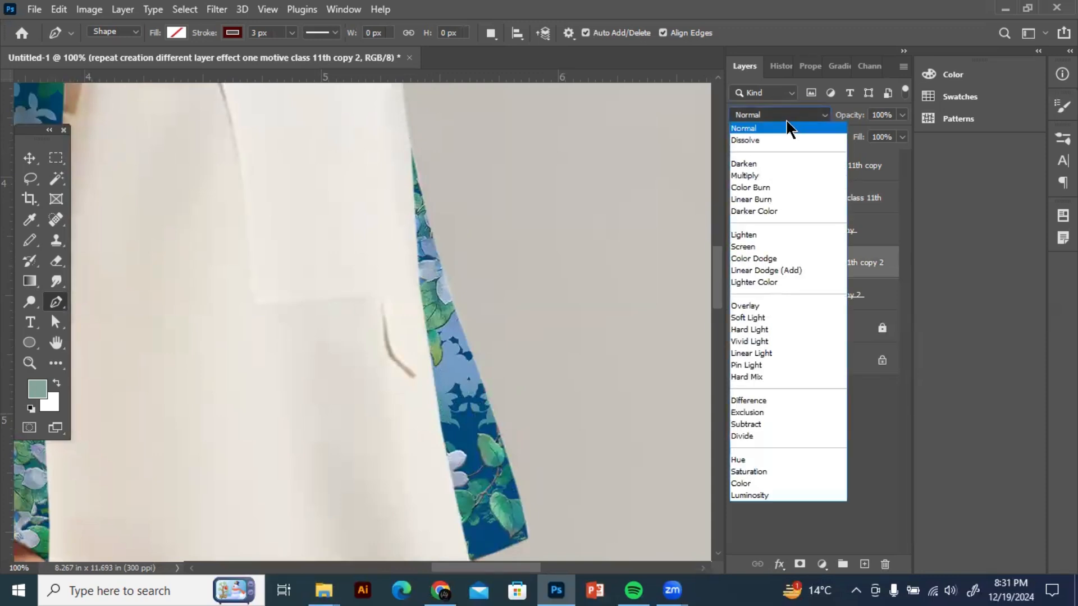
click(750, 171)
key(ctrl+minus)
key(ctrl+minus)
key(ctrl+minus)
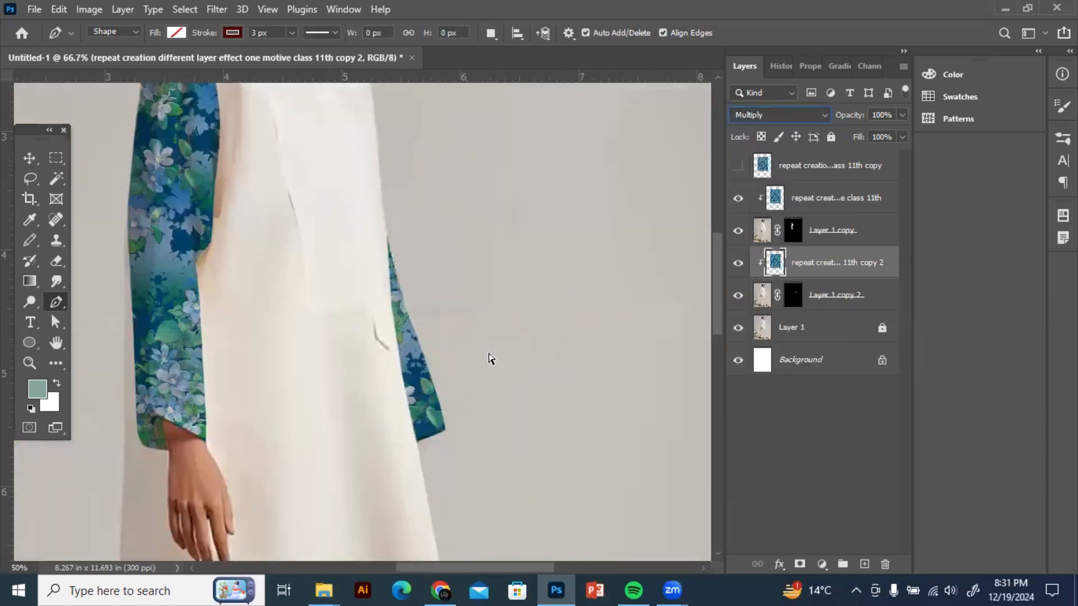
drag(417, 329, 469, 324)
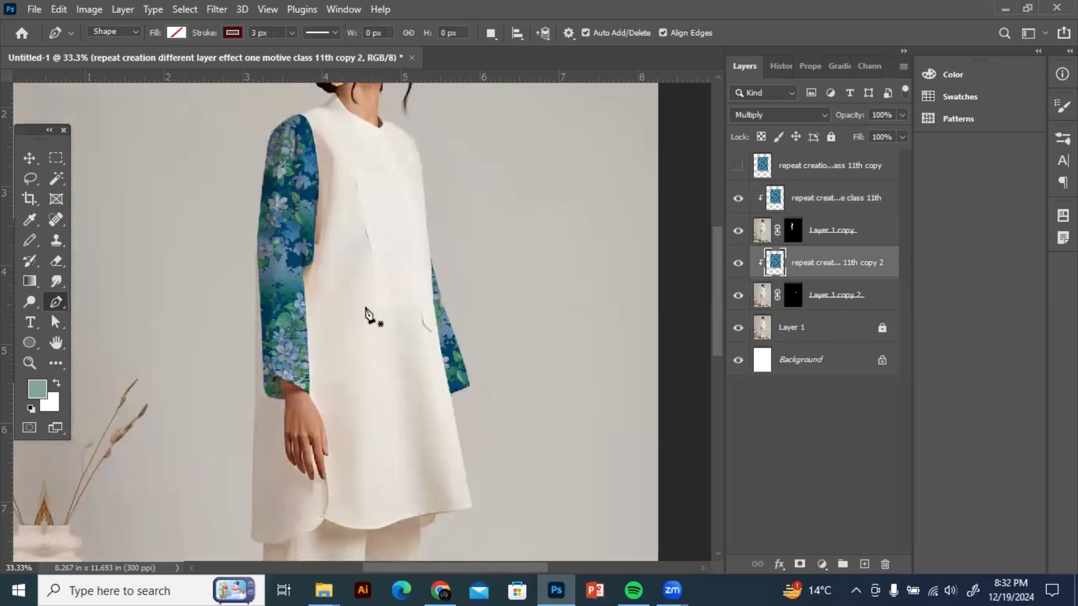
Duplicate Layer 1 and the hidden floral pattern layer, placing the pattern duplicate directly above the new photo copy
click(823, 336)
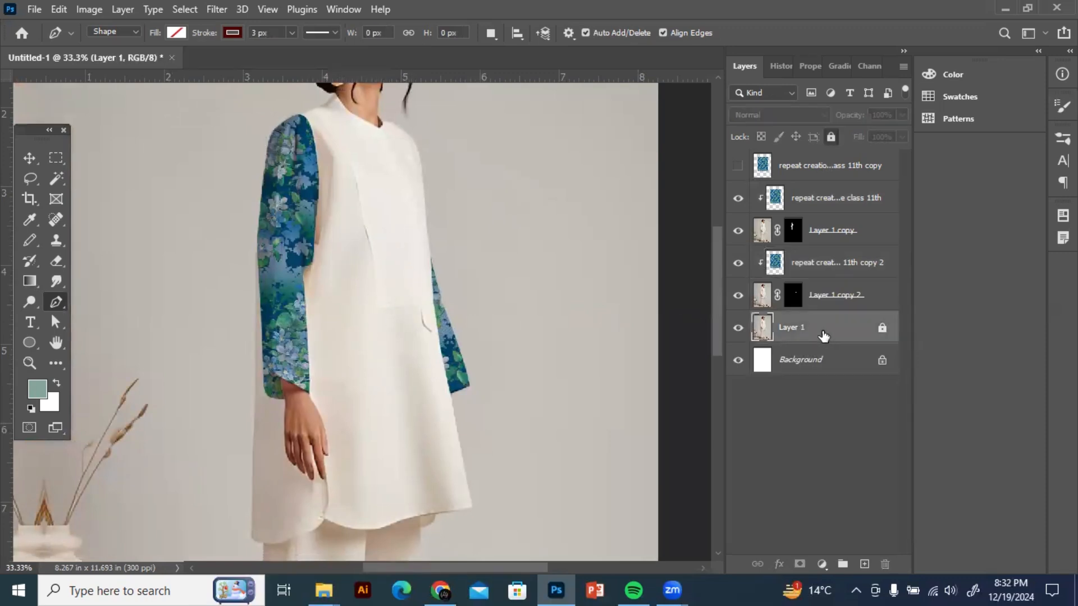
key(ctrl+j)
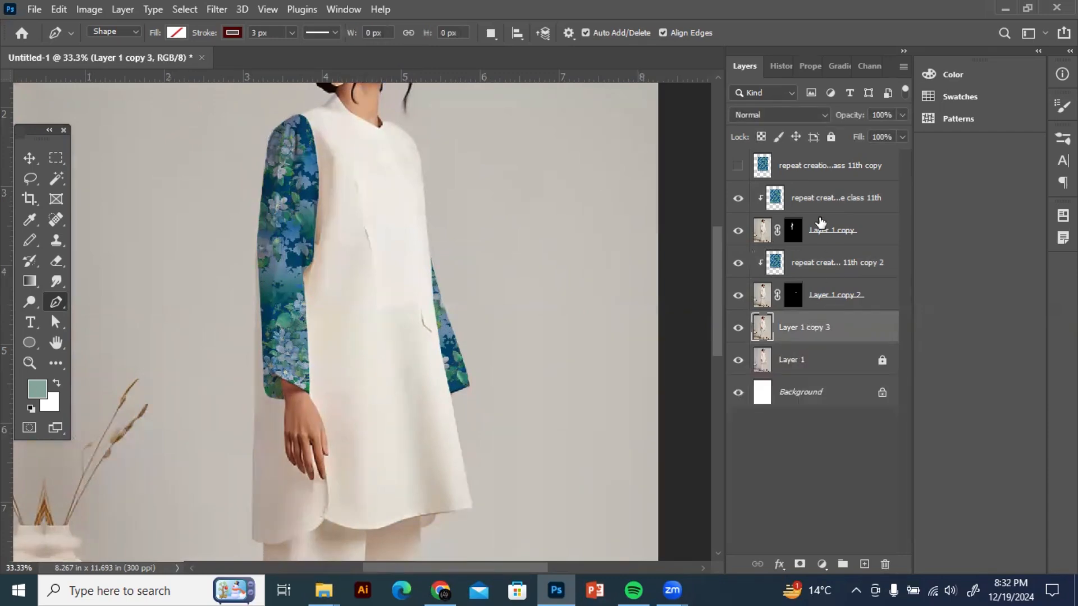
click(808, 168)
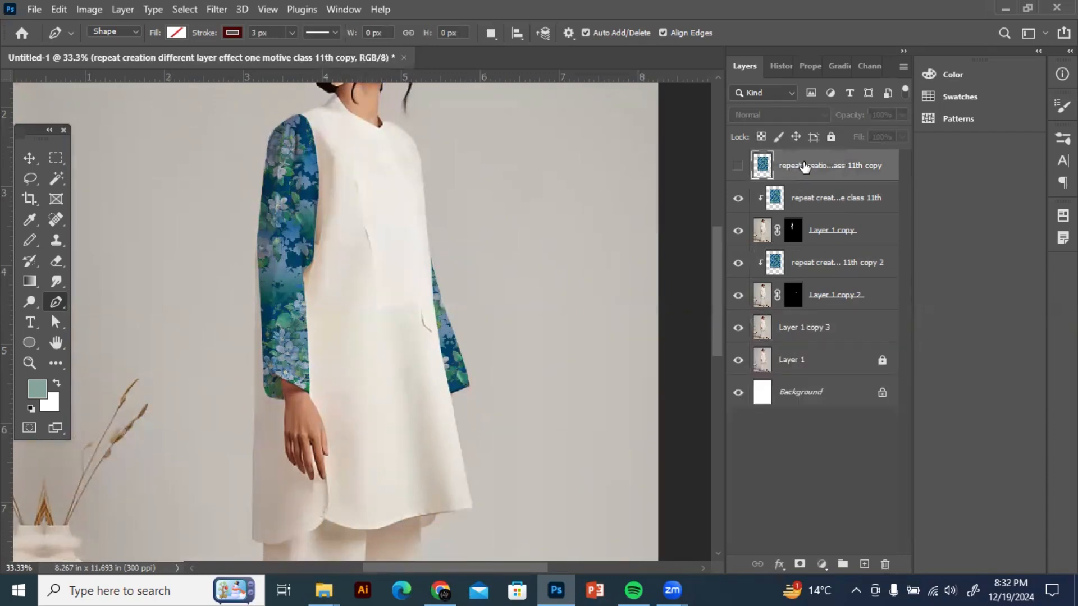
key(ctrl+j)
drag(813, 167, 791, 356)
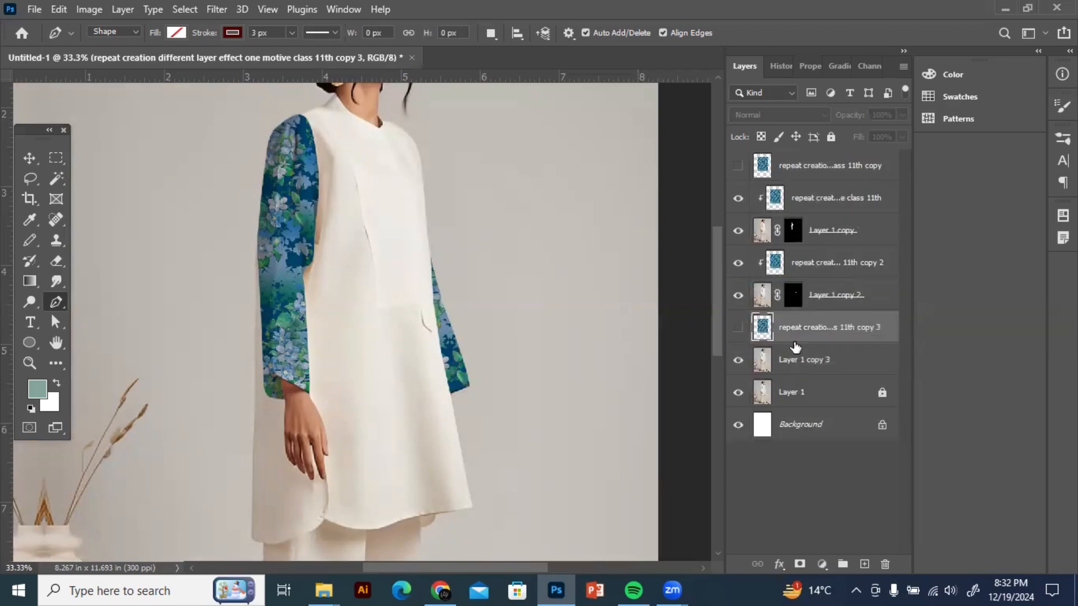
Start a new Pen tool shape over the near sleeve, placing anchors from its lower part up to the elbow
click(793, 361)
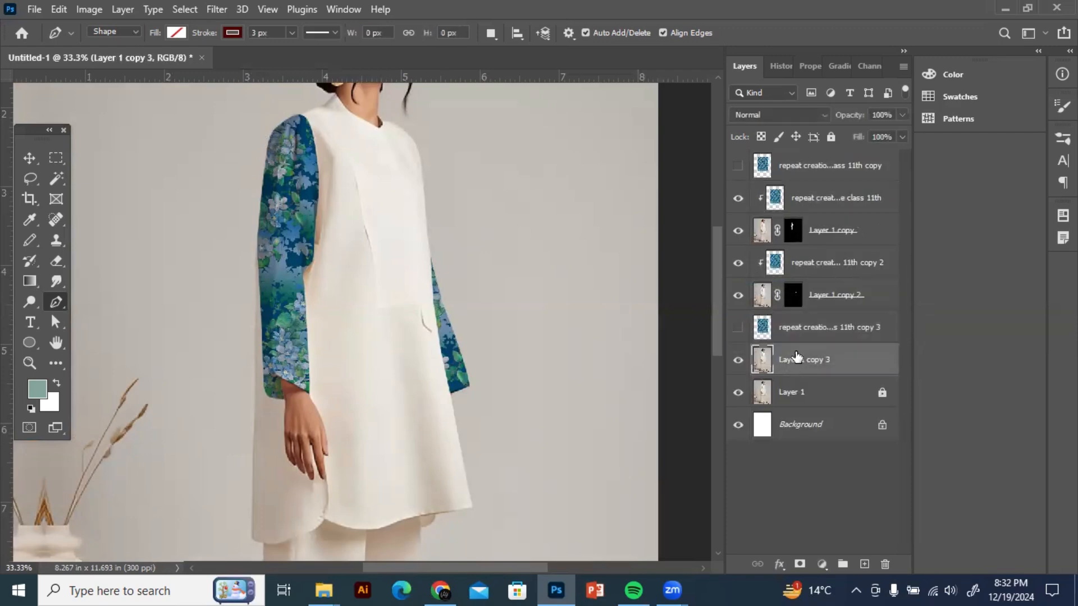
scroll(433, 366, up, 6)
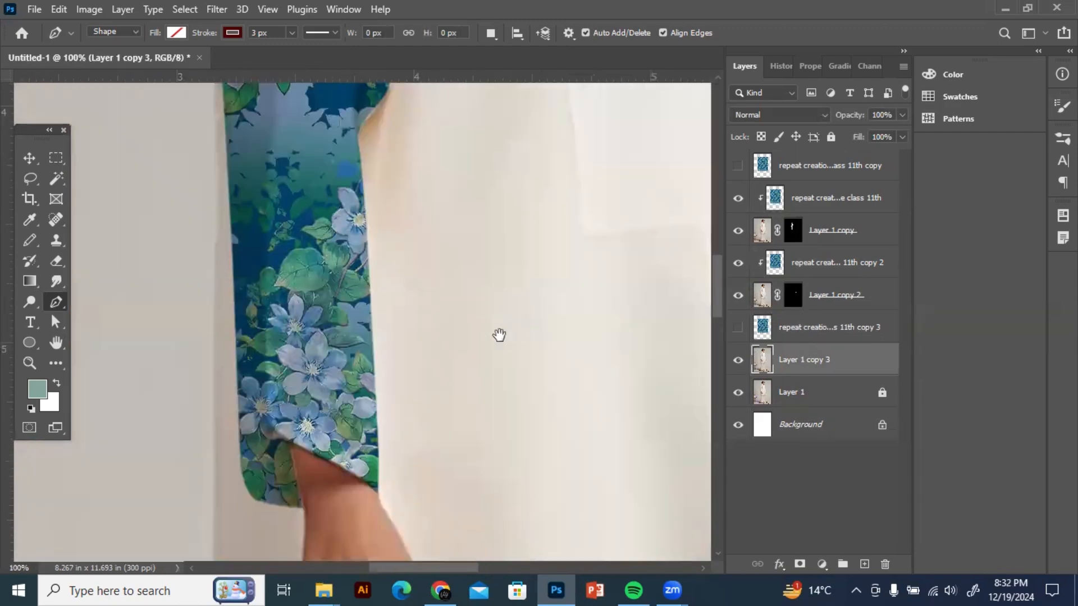
click(425, 333)
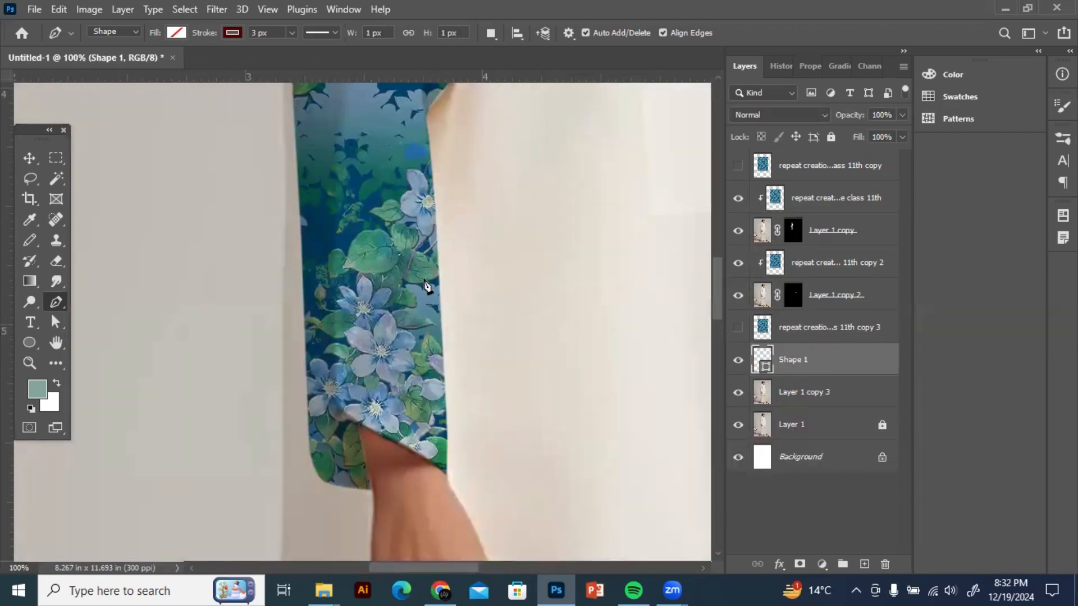
key(ctrl+z)
drag(425, 329, 428, 354)
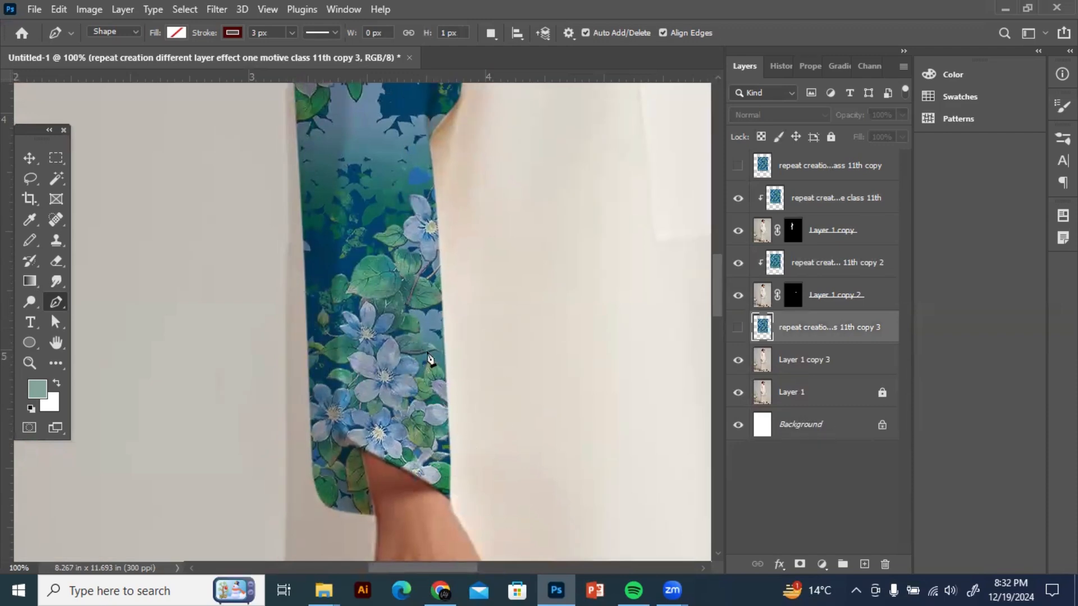
click(427, 358)
click(425, 333)
click(416, 183)
scroll(438, 236, up, 3)
click(431, 274)
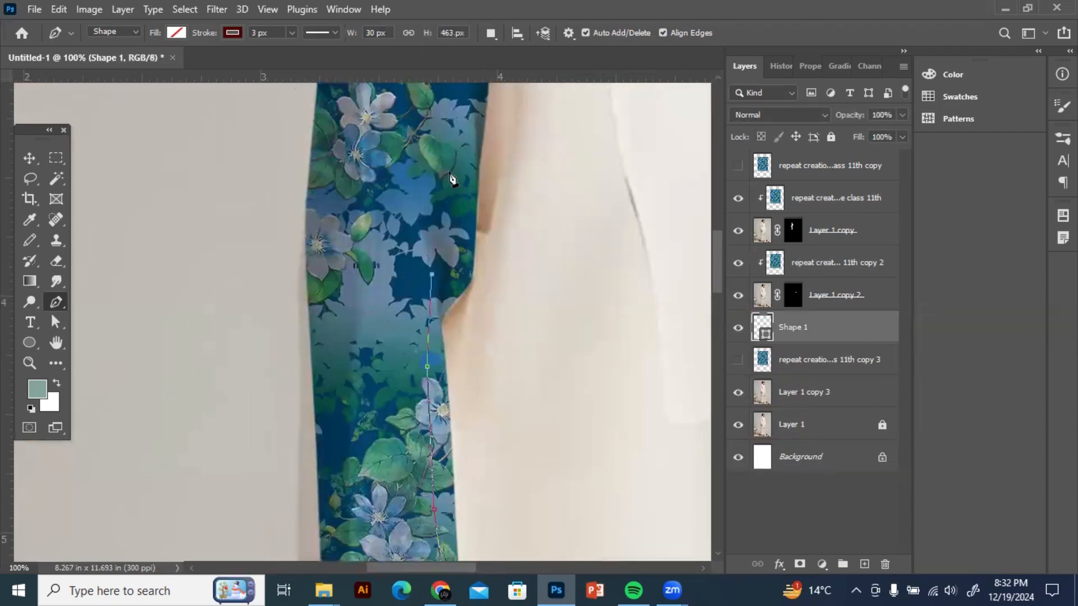
Extend the path up the near sleeve from the elbow to the top of the shoulder
click(451, 179)
scroll(482, 309, up, 4)
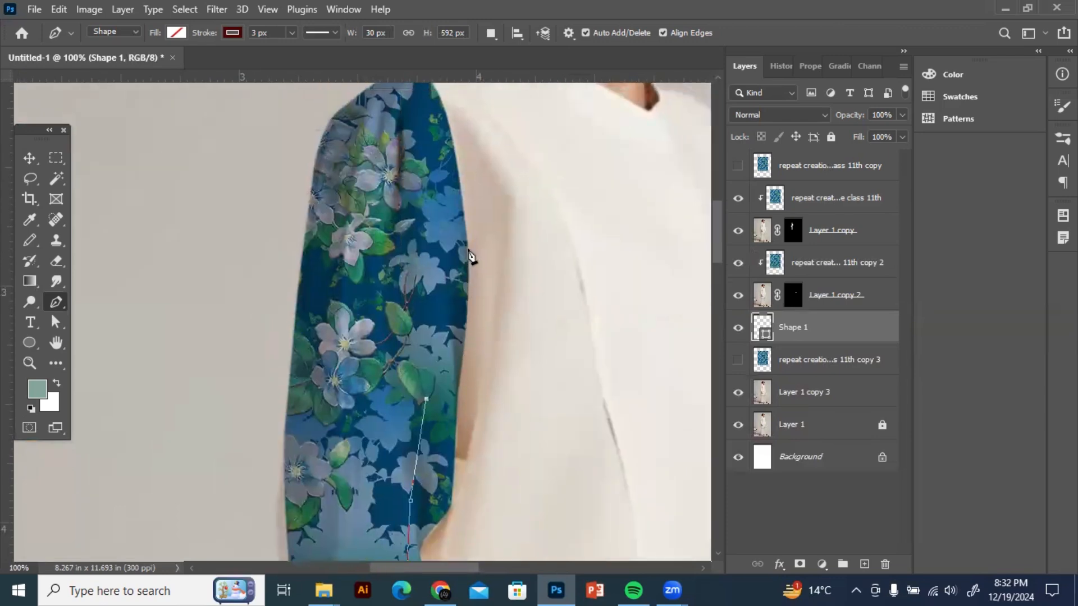
click(438, 183)
scroll(440, 213, up, 3)
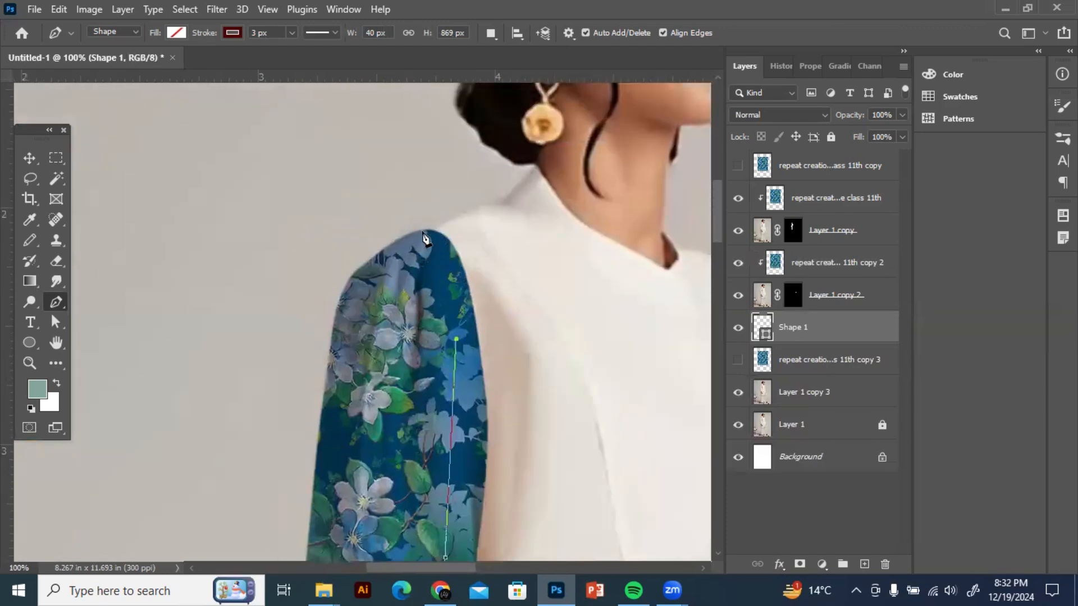
click(418, 231)
Continue the path with curved anchors along the shoulder line and over the collar's tip beside the neck
key(ctrl+plus)
key(ctrl+plus)
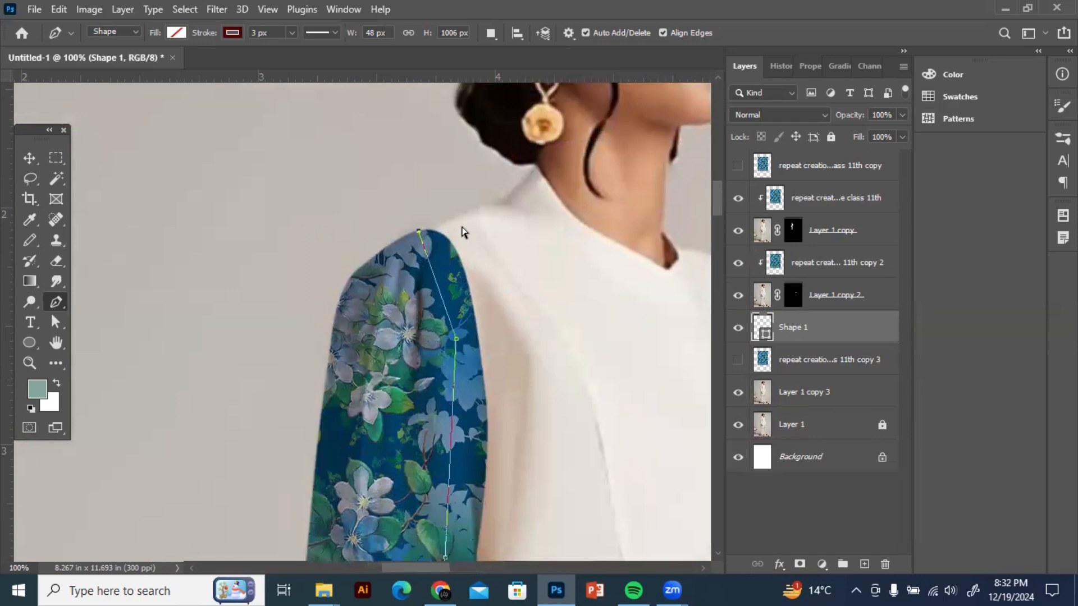
drag(542, 189, 333, 402)
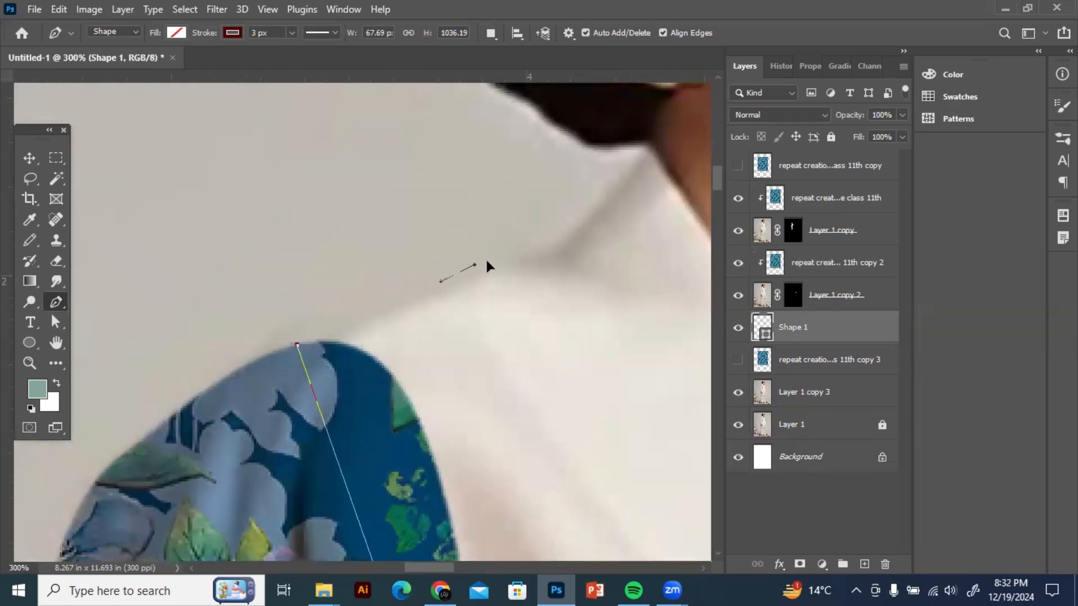
drag(486, 260, 528, 244)
mouse_move(573, 189)
mouse_down()
mouse_move(601, 157)
mouse_move(586, 173)
mouse_up()
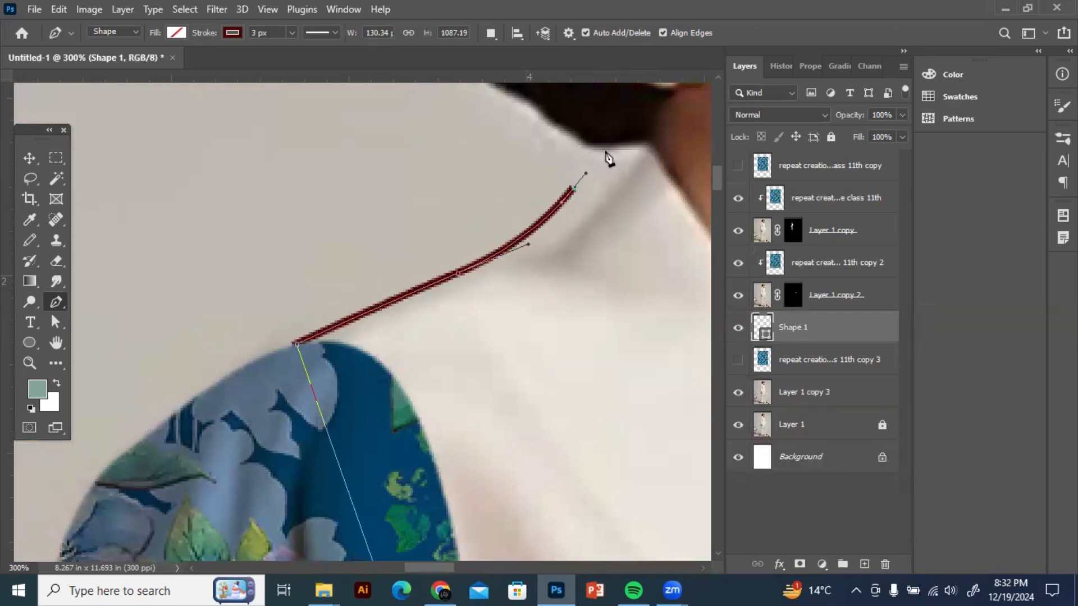
click(605, 153)
mouse_move(663, 168)
mouse_down()
mouse_move(569, 214)
mouse_move(578, 235)
mouse_up()
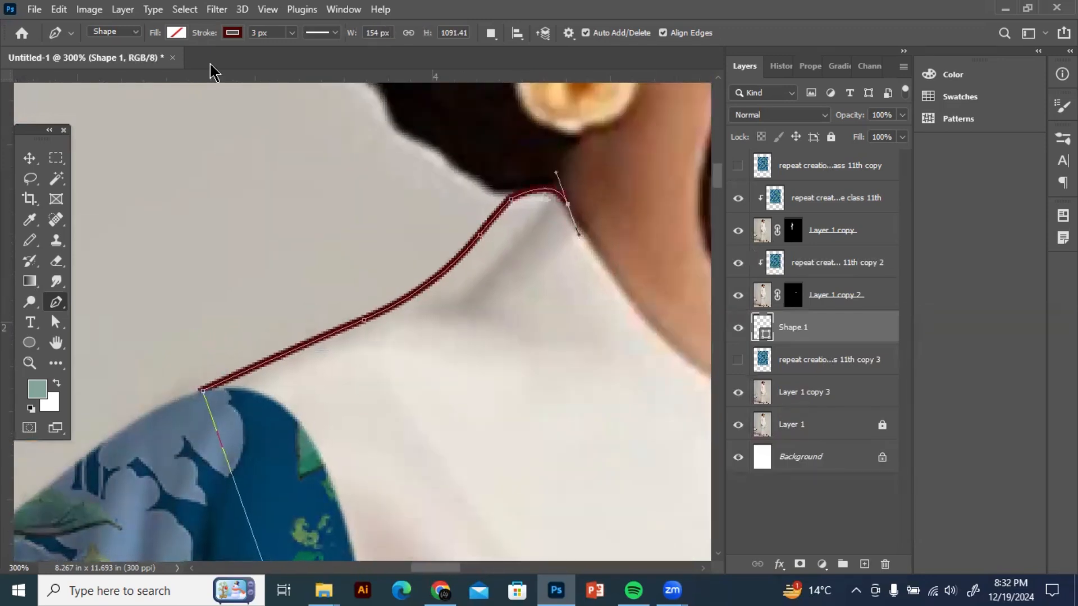
Remove the shape's stroke and continue the path along the neckline, around the dark collar opening's corner to its upper tip
click(232, 32)
click(139, 63)
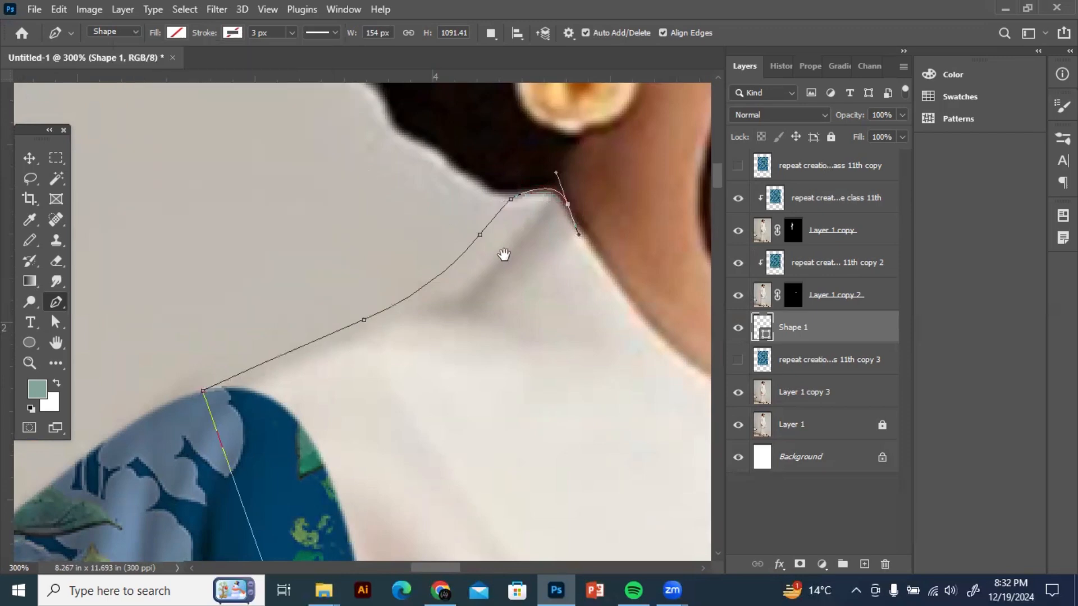
drag(503, 253, 372, 219)
drag(540, 309, 582, 347)
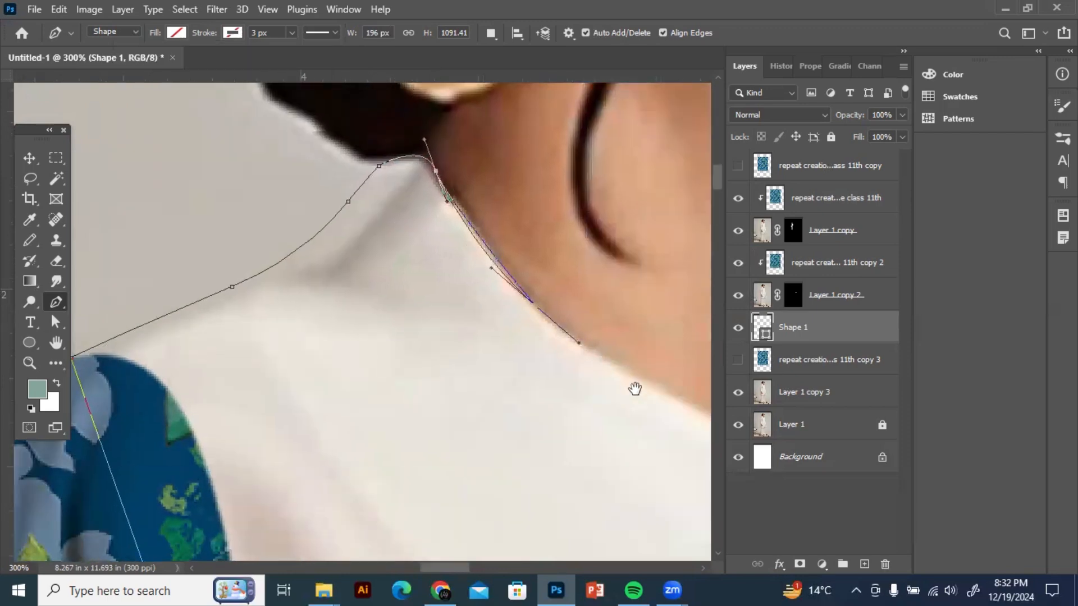
drag(635, 388, 399, 280)
drag(586, 368, 592, 373)
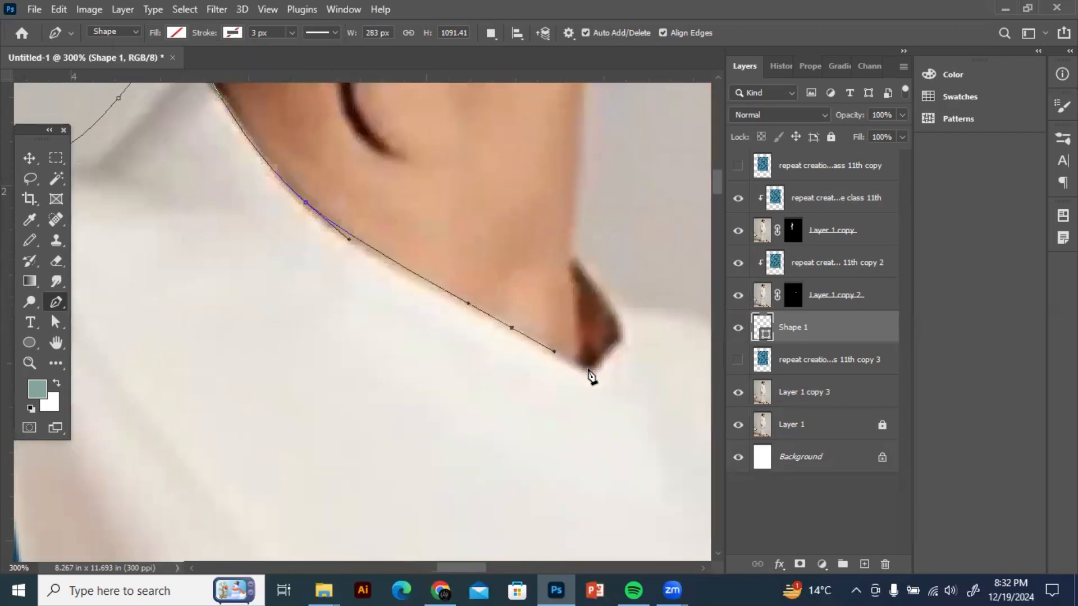
click(572, 262)
drag(253, 429, 517, 263)
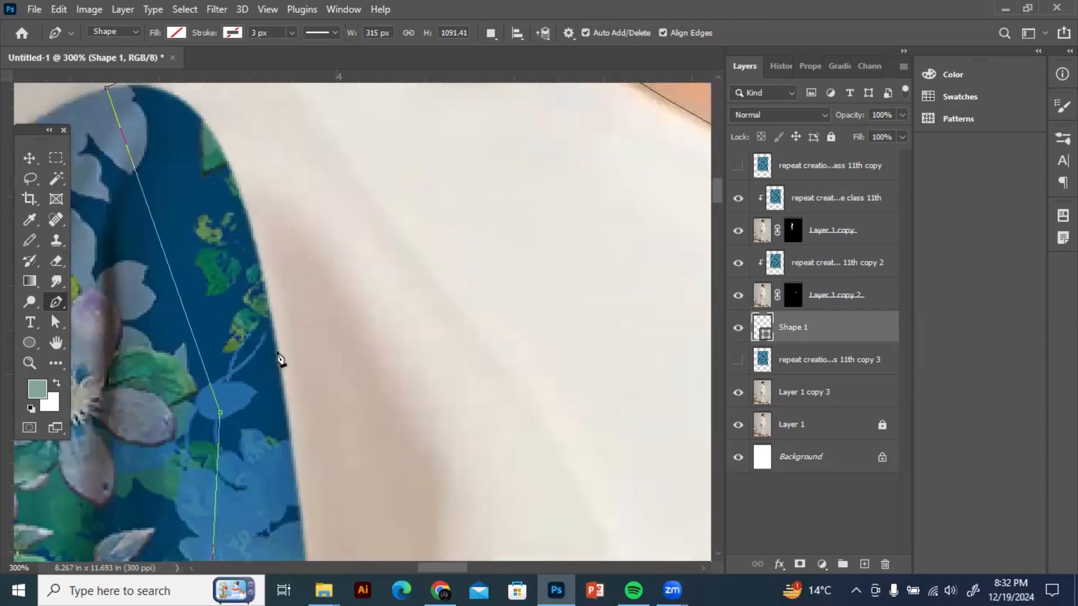
drag(272, 357, 337, 258)
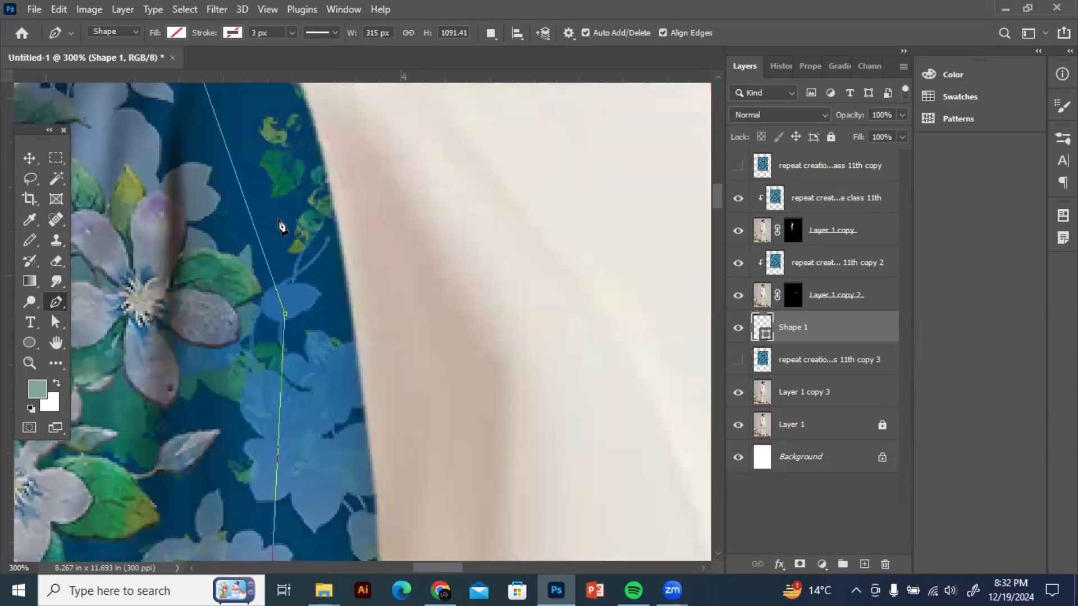
drag(302, 225, 358, 402)
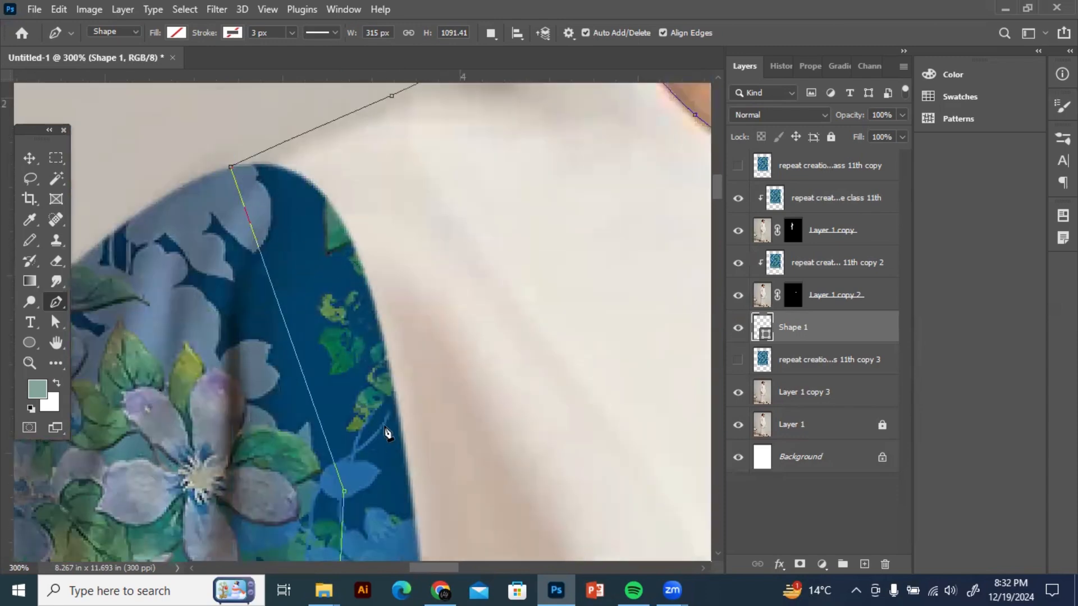
Continue the path with curved anchors from the collar opening's upper tip along the far shoulder line
drag(415, 281, 188, 340)
drag(402, 337, 196, 365)
drag(590, 301, 436, 317)
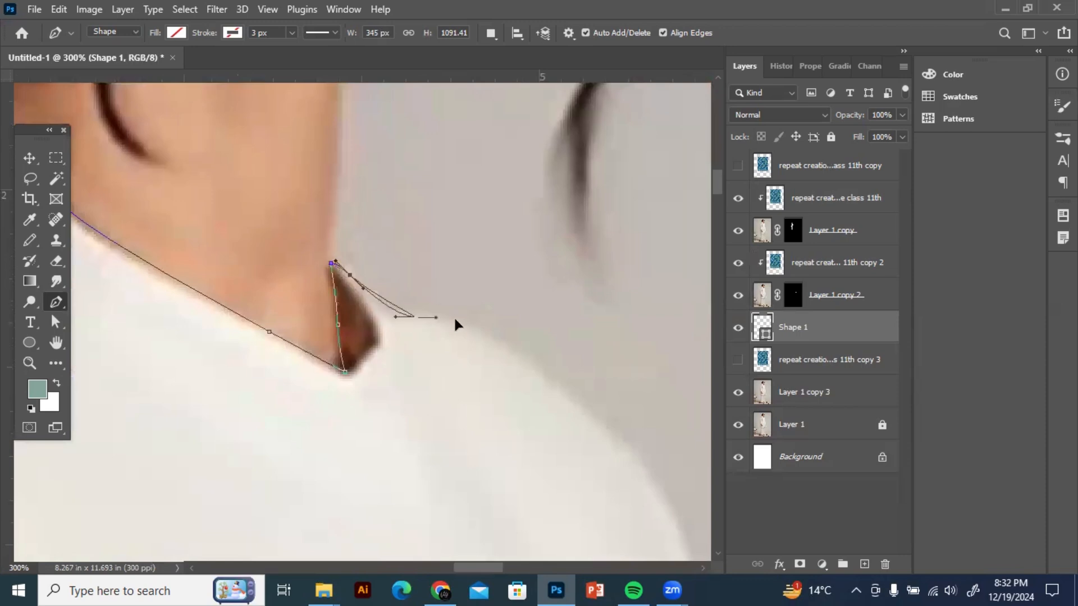
drag(514, 351, 540, 368)
drag(631, 445, 561, 388)
drag(580, 437, 493, 154)
Extend the path down the tunic's outer edge from the far shoulder to just above the far sleeve's gap
drag(517, 373, 529, 499)
drag(541, 426, 526, 149)
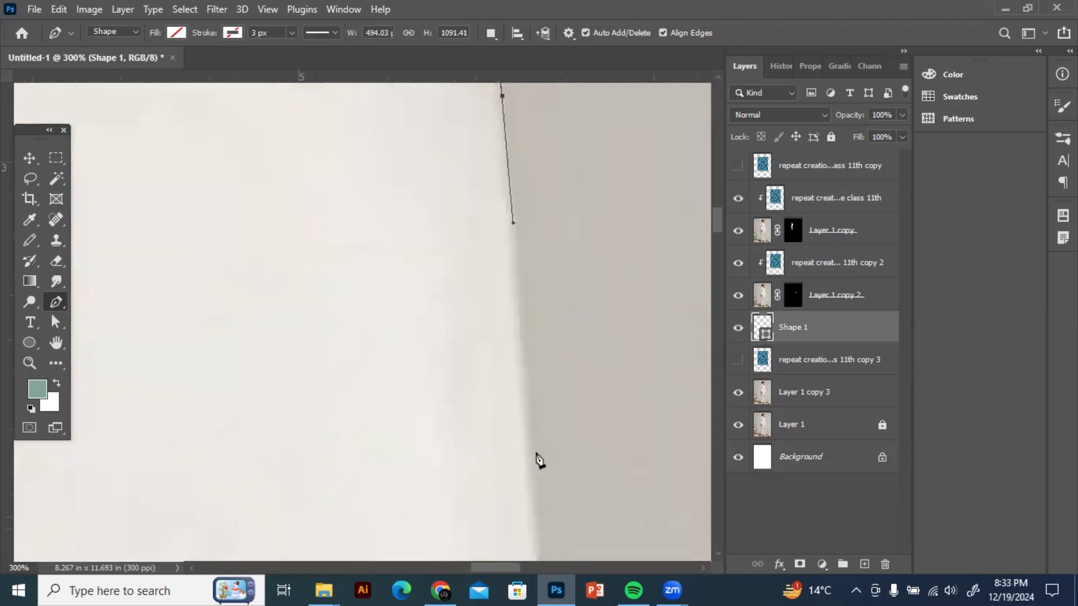
click(528, 433)
drag(560, 518, 553, 223)
click(553, 418)
drag(569, 498, 549, 336)
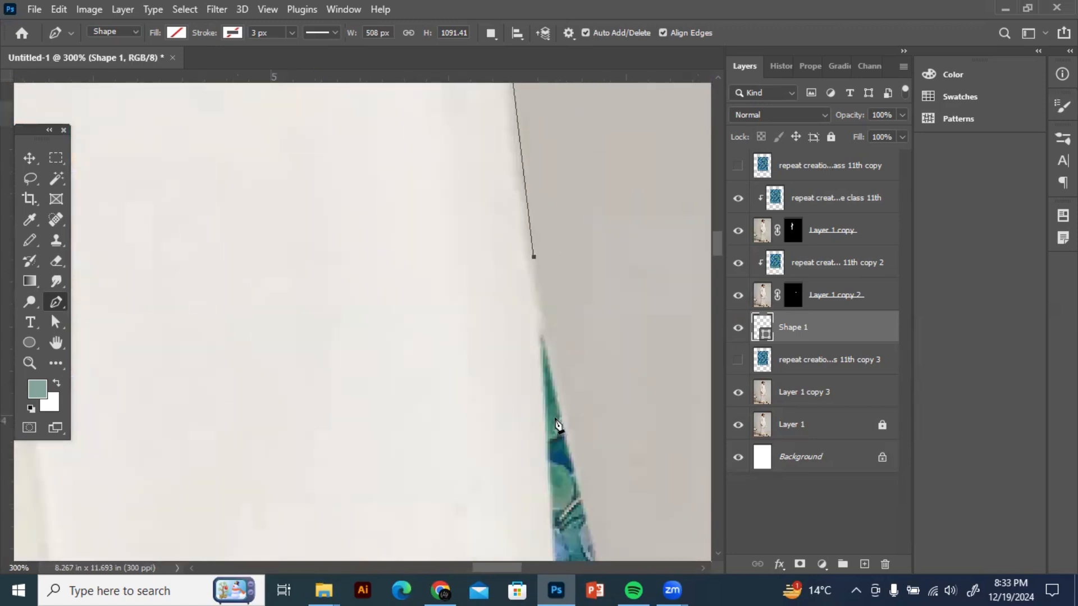
Continue the path over the boundary between the tunic body and the far sleeve, down to the sleeve's cuff
click(549, 429)
drag(575, 522, 568, 253)
click(574, 440)
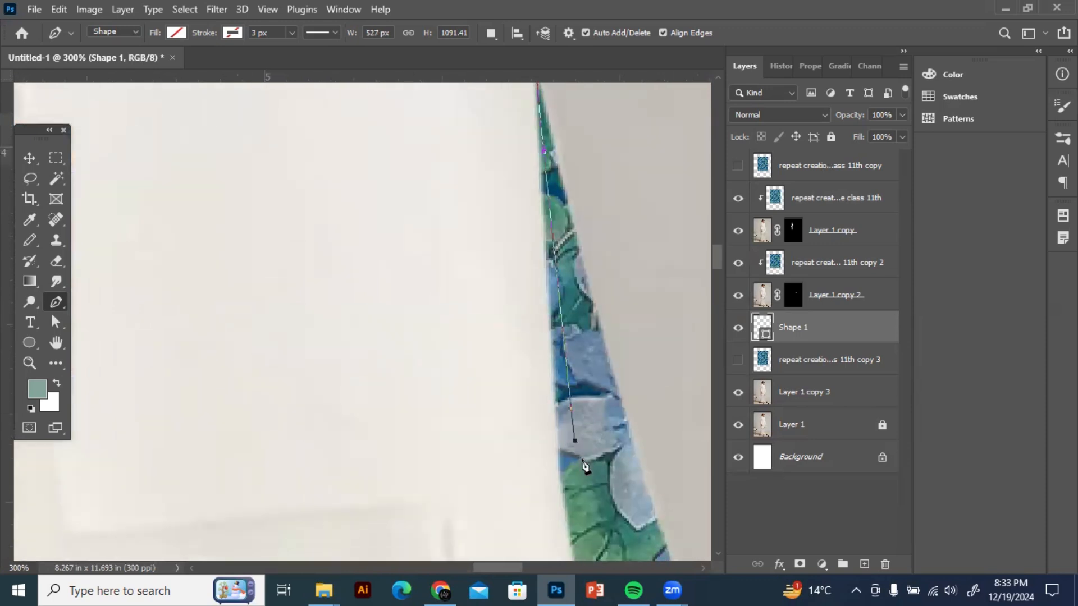
scroll(581, 463, down, 3)
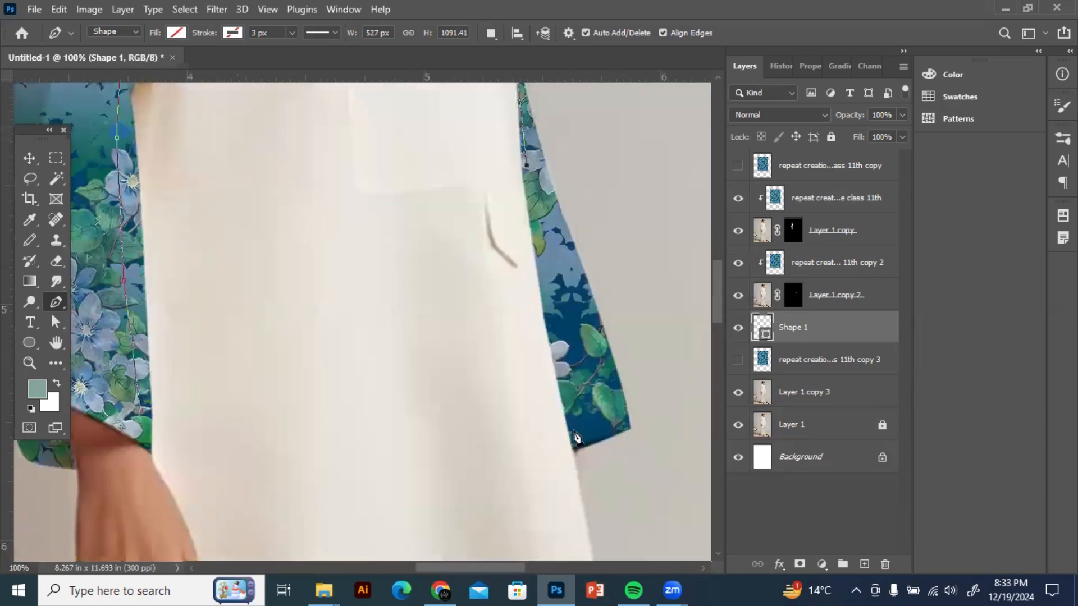
click(573, 448)
drag(581, 486, 579, 274)
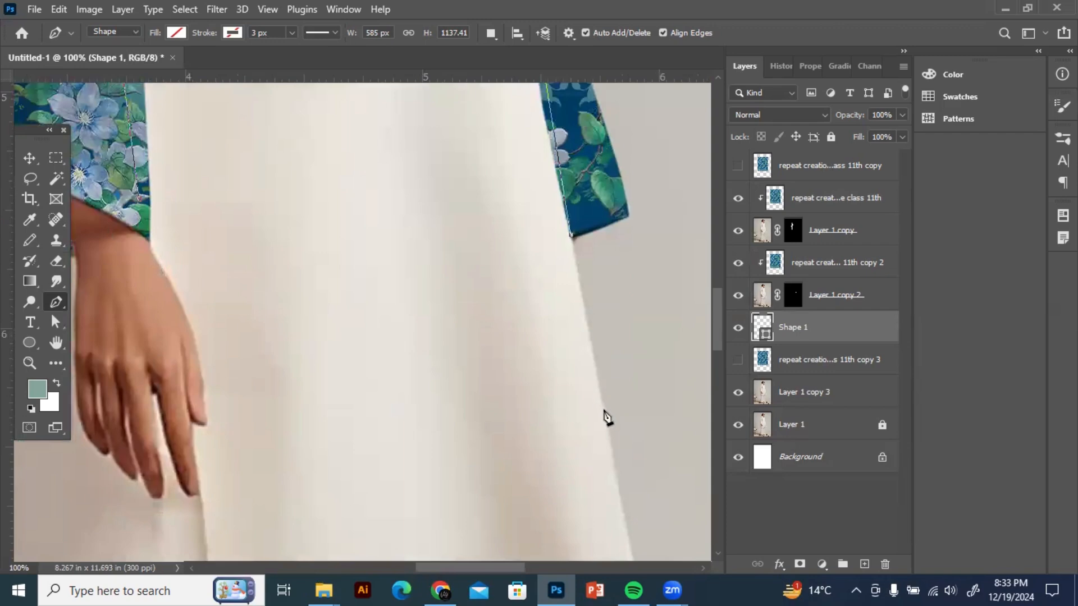
Trace the tunic's side edge from the far cuff to the hem corner and start curving along the front hem
drag(609, 435, 610, 436)
drag(635, 487, 599, 399)
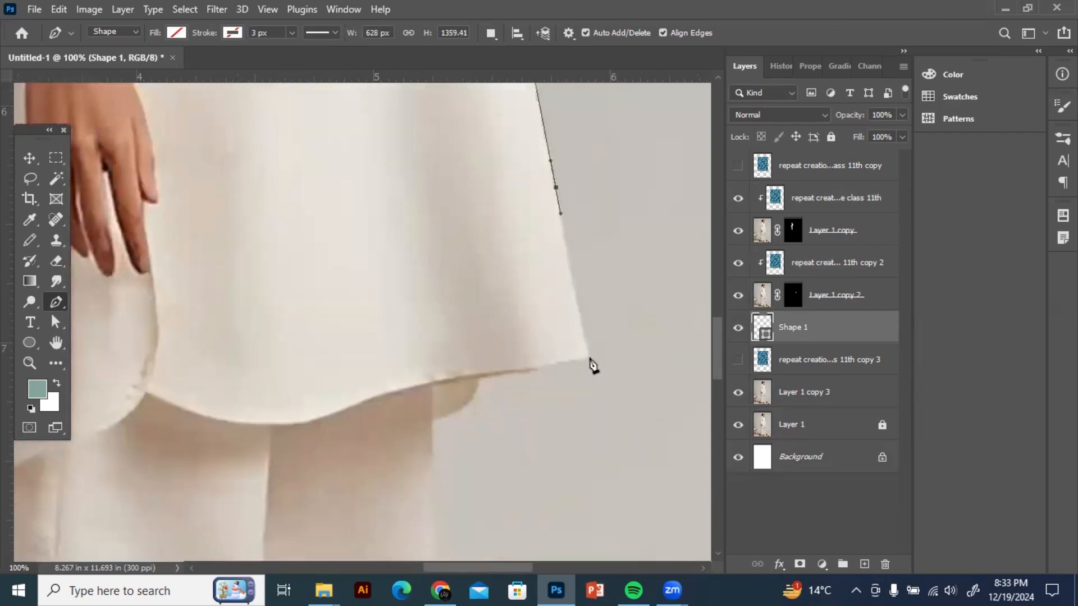
click(589, 357)
drag(500, 375, 503, 374)
key(ctrl+z)
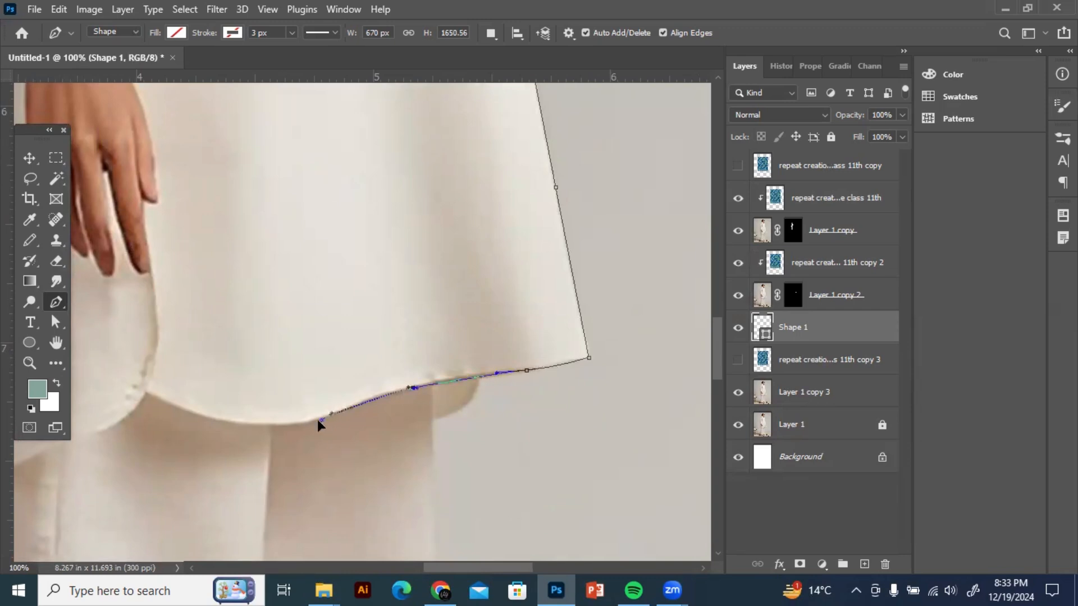
drag(324, 423, 505, 379)
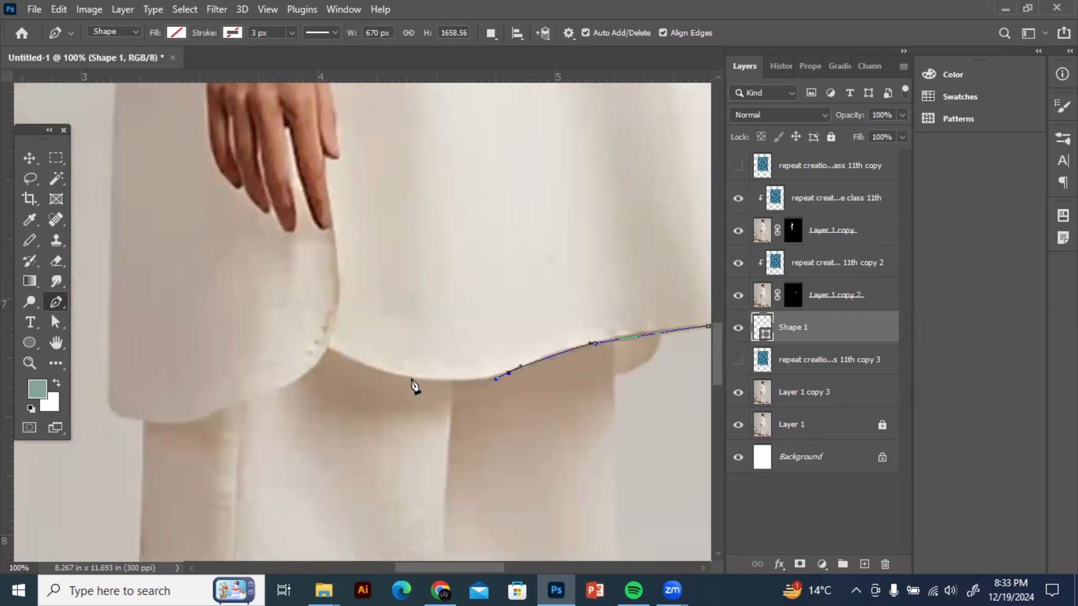
Finish the path along the front hem to the side slit and continue up the slit to the fingertip
drag(414, 380, 444, 296)
click(328, 347)
key(ctrl+plus)
click(431, 209)
scroll(430, 209, up, 5)
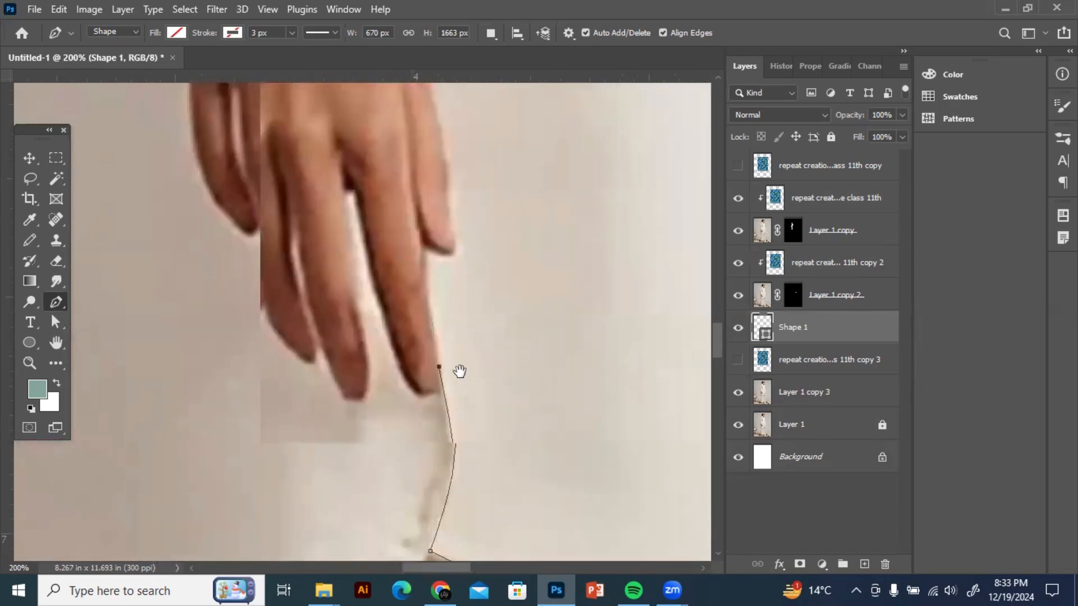
Trace the path along the finger, around the thumb's tip and up the outer edge of the hand
click(426, 274)
drag(459, 289, 461, 276)
drag(451, 217, 450, 209)
scroll(440, 267, up, 4)
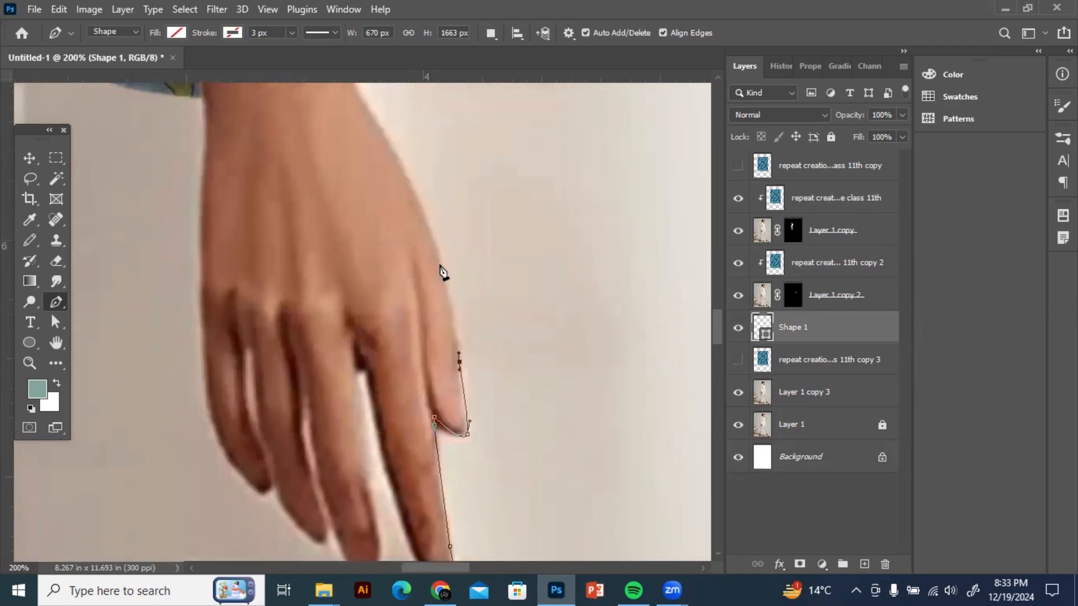
scroll(391, 279, up, 4)
scroll(391, 279, left, 1)
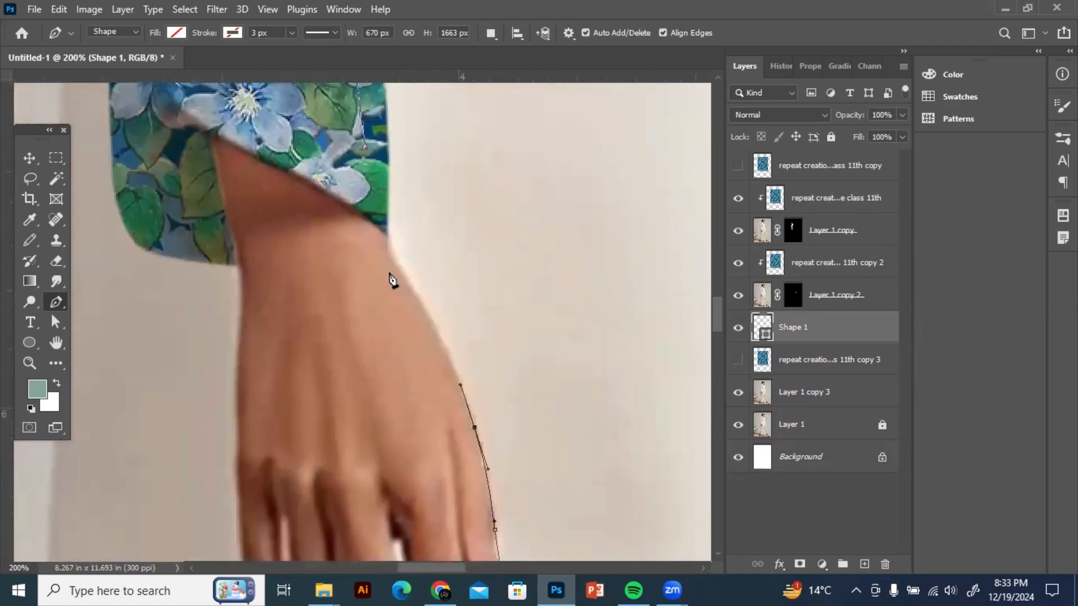
Continue the path past the wrist to the near sleeve's cuff and close it at its starting anchor
drag(396, 266, 382, 230)
click(378, 196)
drag(455, 306, 503, 562)
scroll(415, 412, down, 5)
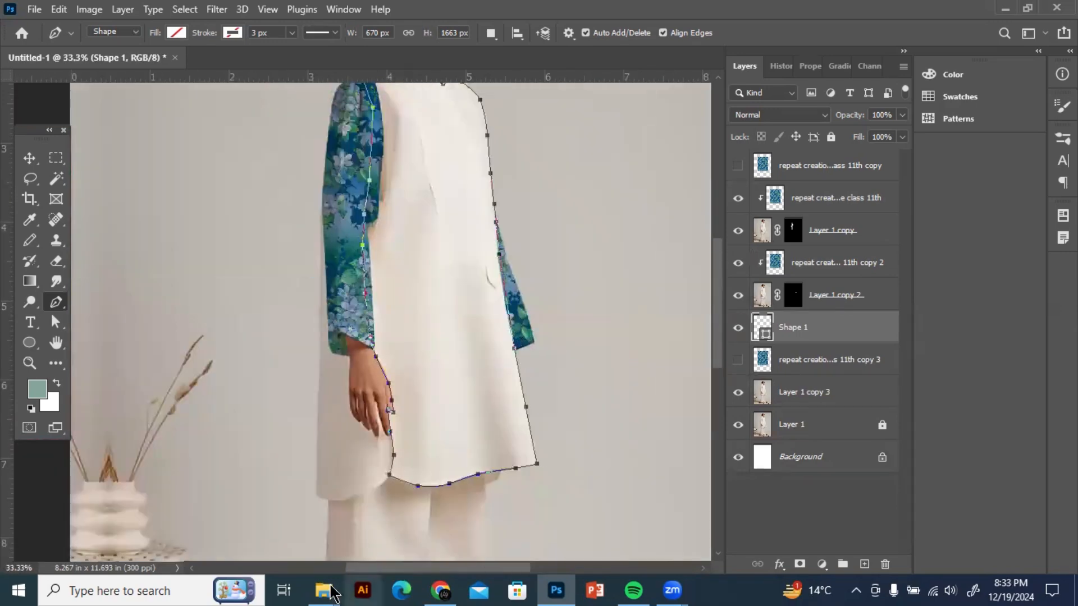
Switch to File Explorer, open the examples folder and view the finished mockup image d3
mouse_move(324, 590)
click(301, 532)
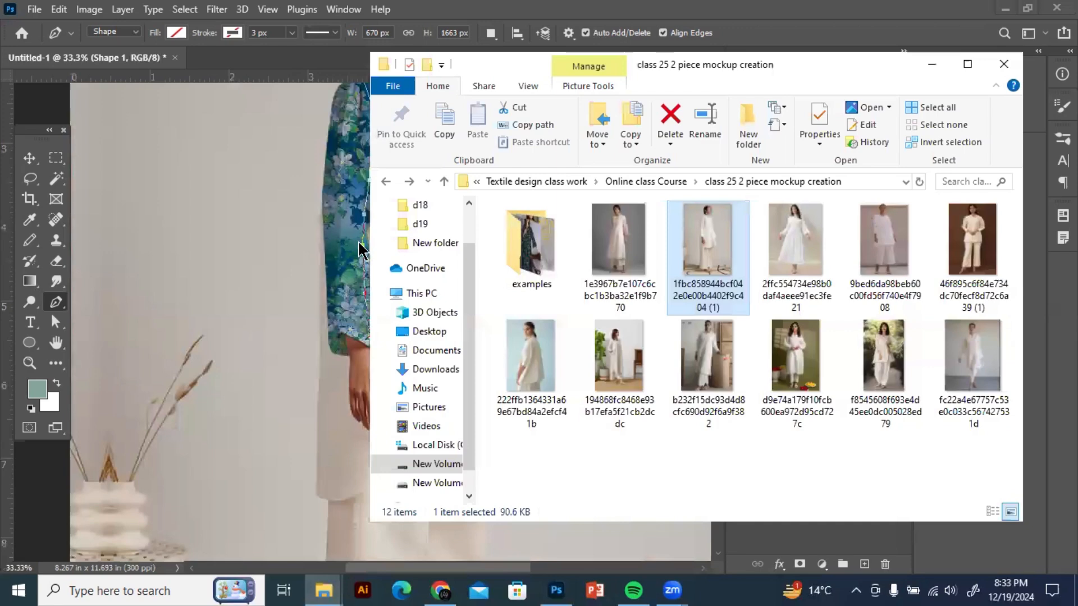
double_click(531, 240)
double_click(605, 261)
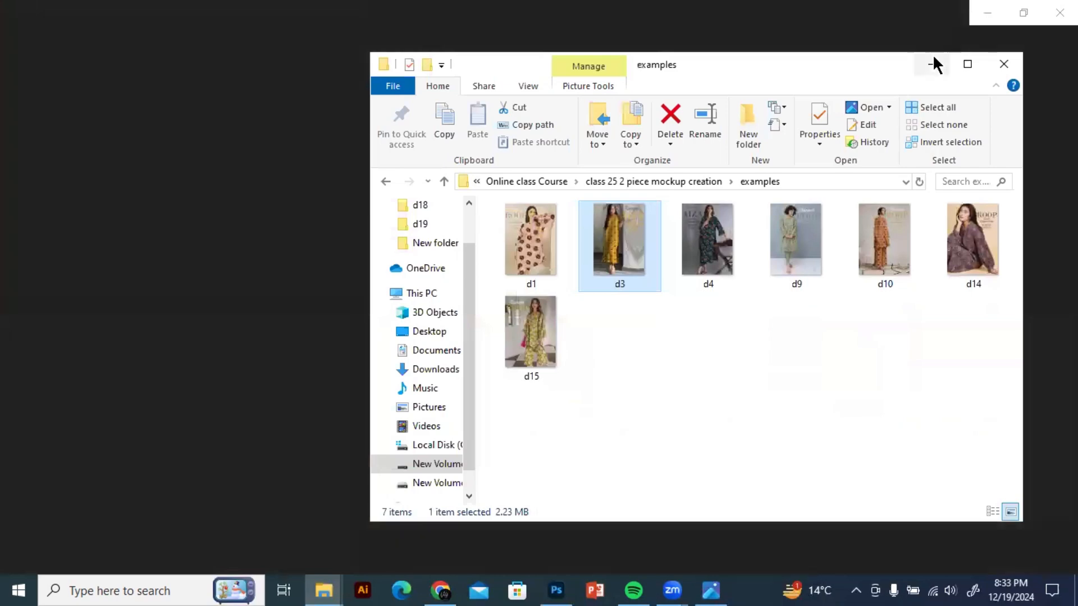
click(933, 62)
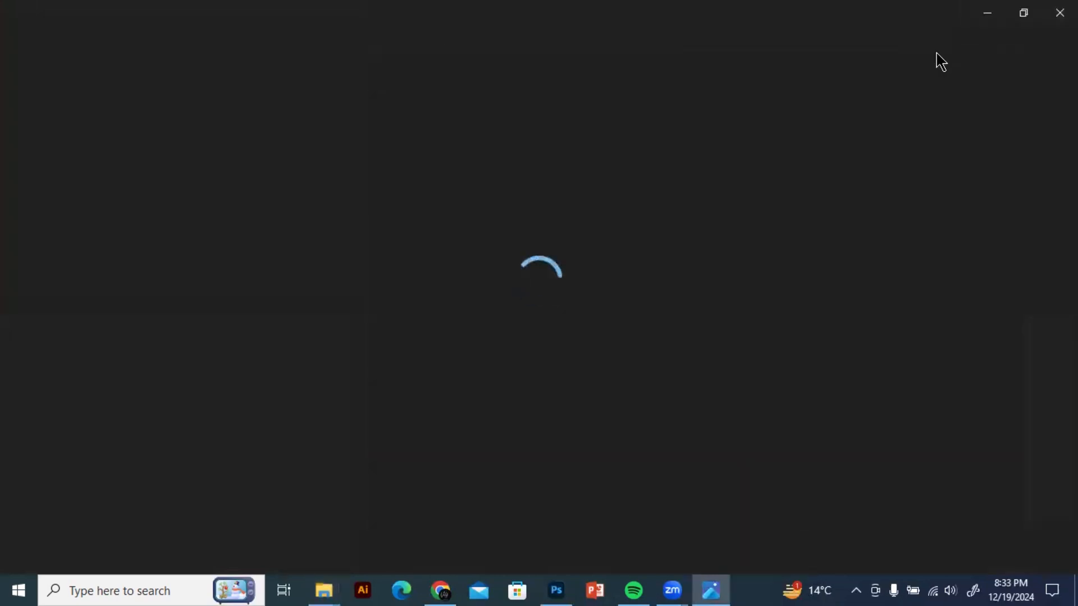
scroll(939, 59, up, 3)
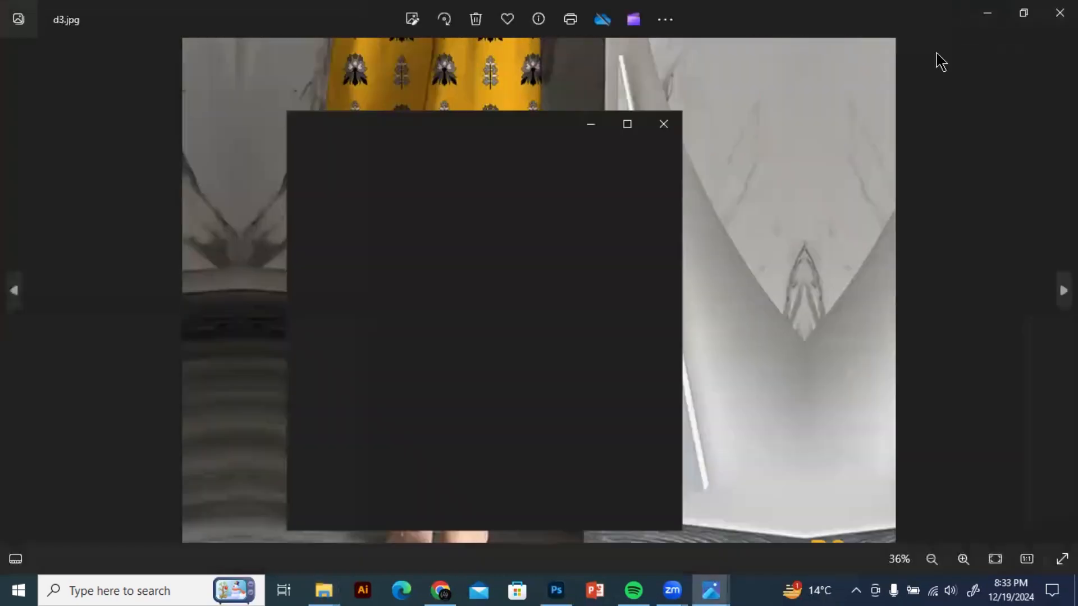
click(667, 130)
scroll(670, 134, down, 3)
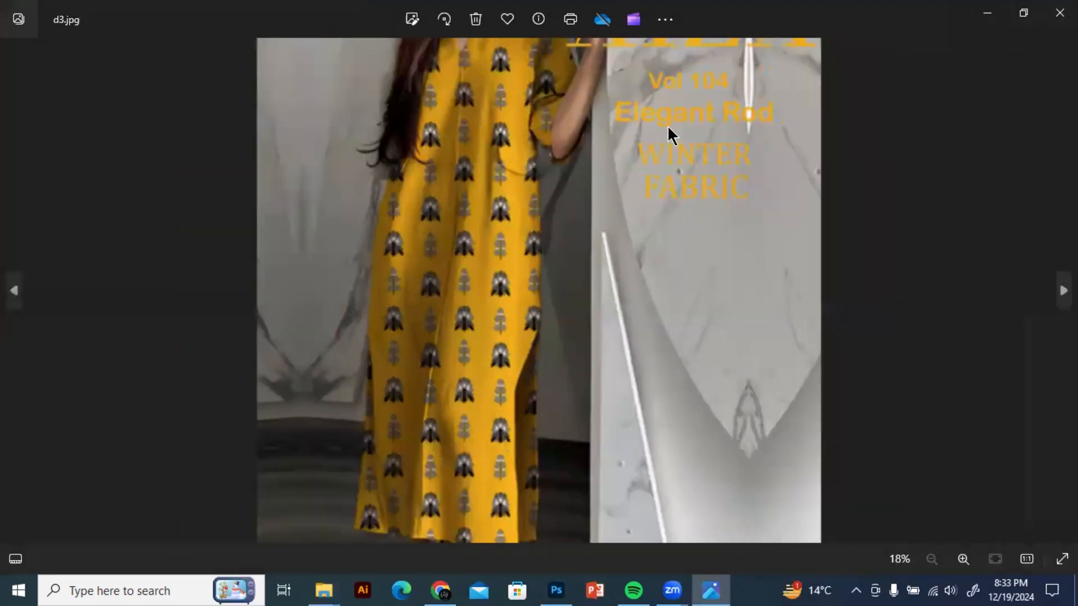
View the example mockup d4 up close, then close the viewer and return to Photoshop
key(Right)
double_click(671, 134)
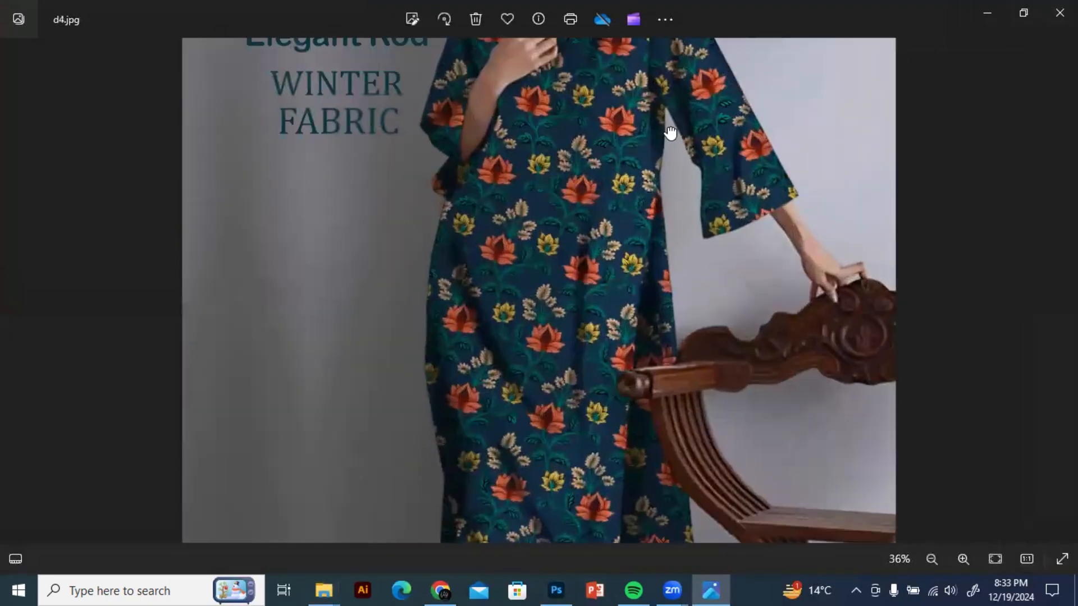
scroll(670, 135, down, 3)
scroll(670, 134, up, 3)
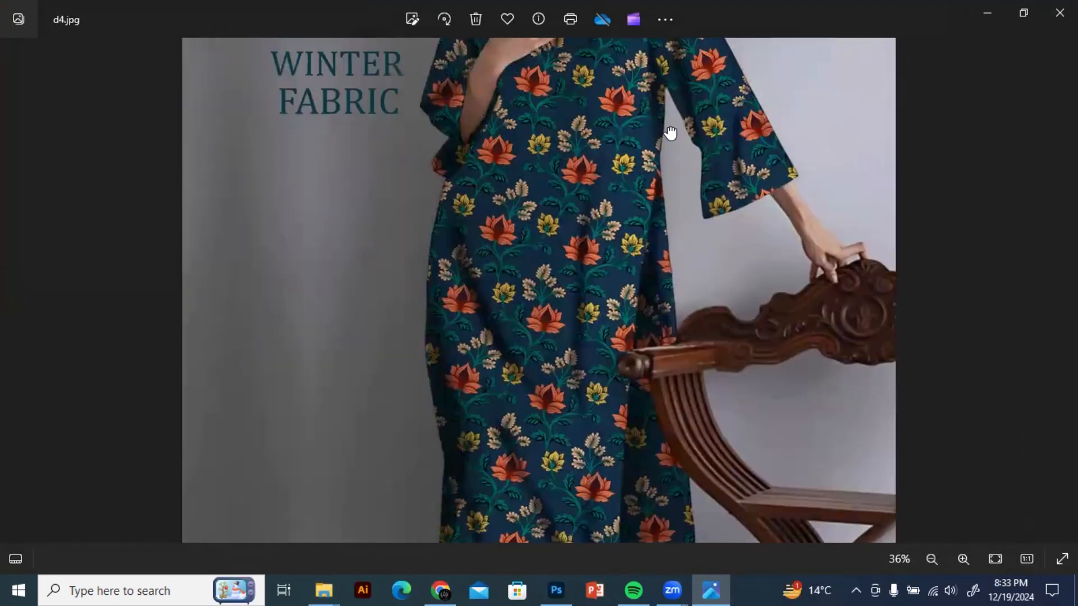
double_click(670, 134)
click(1047, 25)
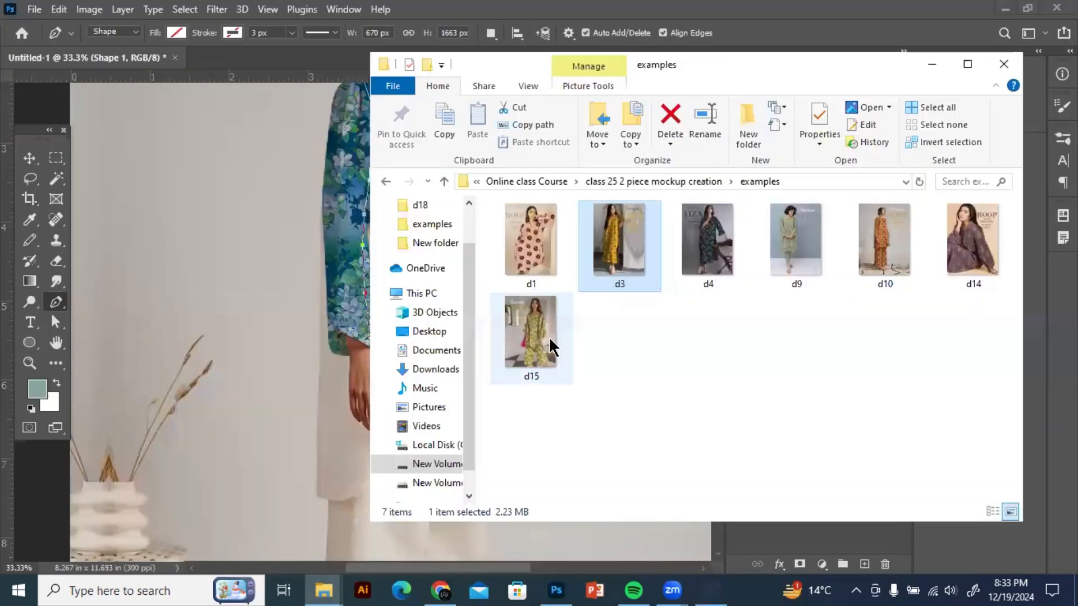
click(935, 68)
Convert the traced tunic path into a selection and delete the Shape 1 layer
scroll(452, 334, up, 3)
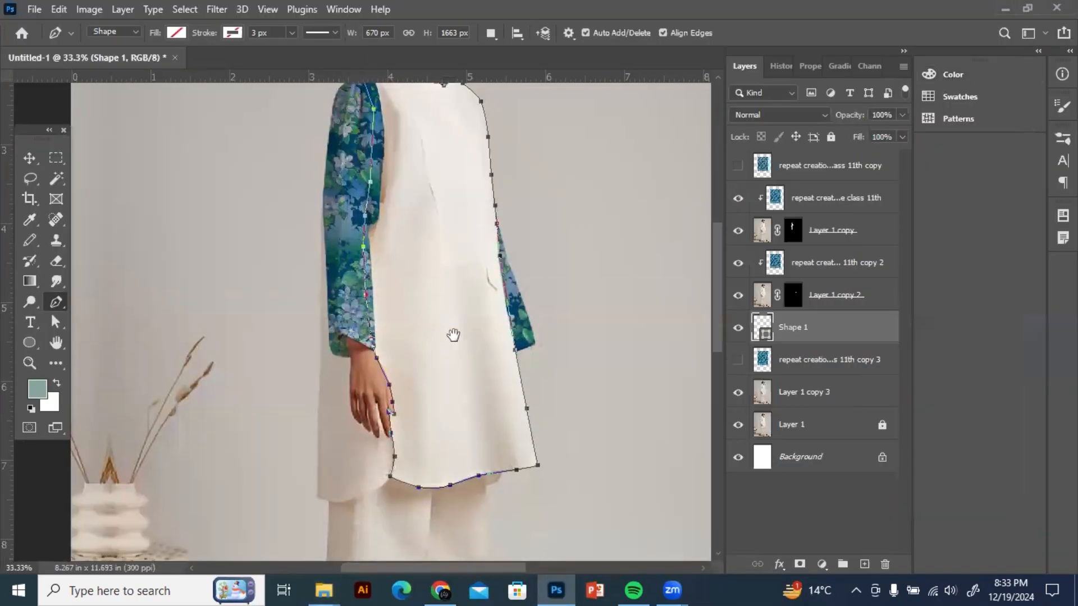
scroll(449, 321, down, 1)
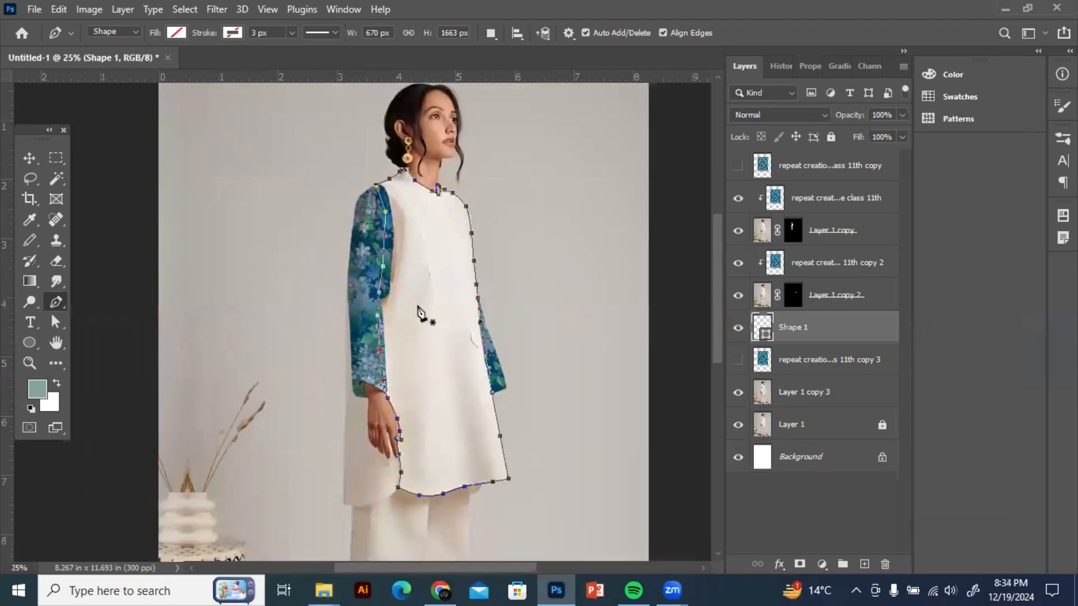
right_click(417, 325)
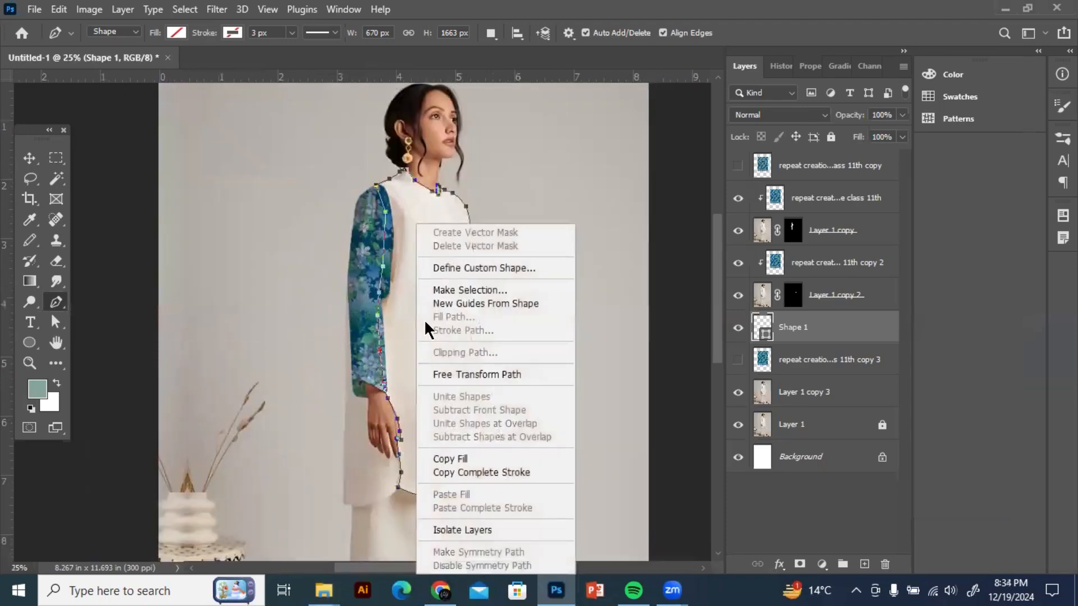
click(481, 291)
key(Return)
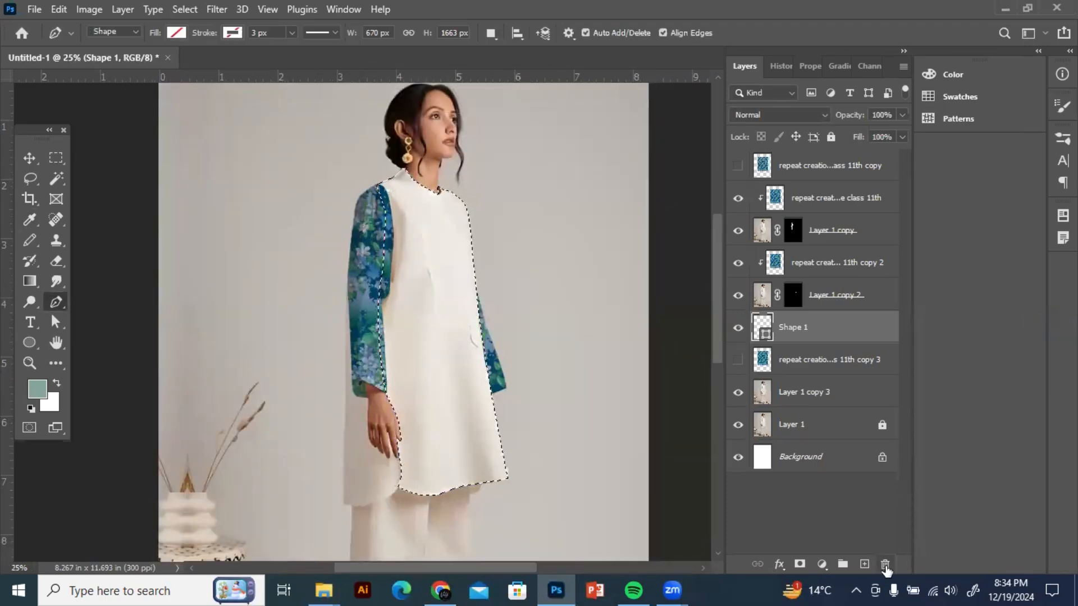
click(886, 564)
Add a layer mask to Layer 1 copy 3 from the tunic selection
click(805, 371)
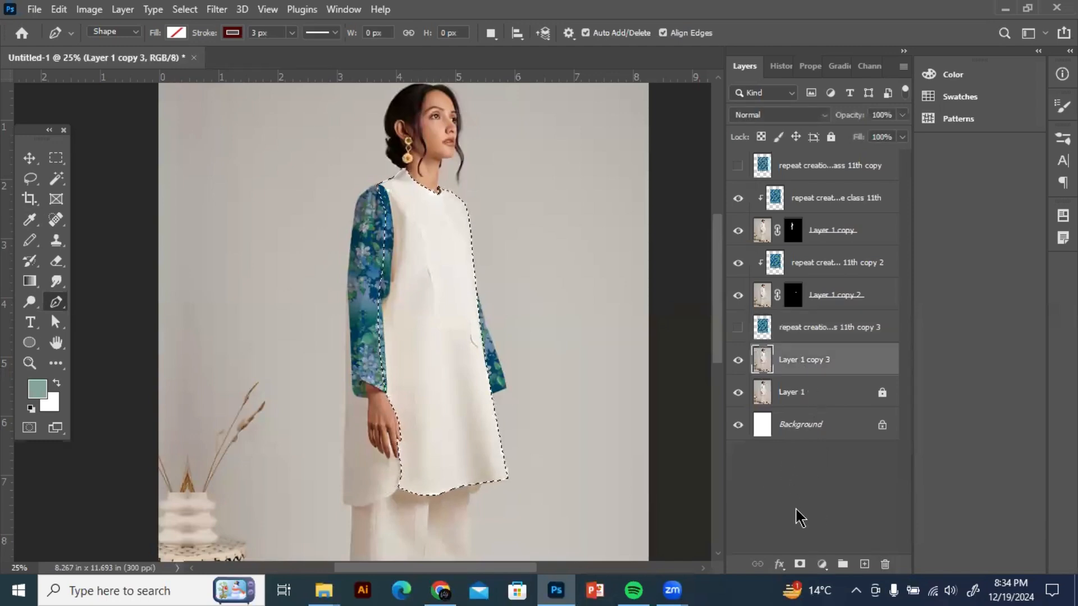
click(799, 564)
click(799, 564)
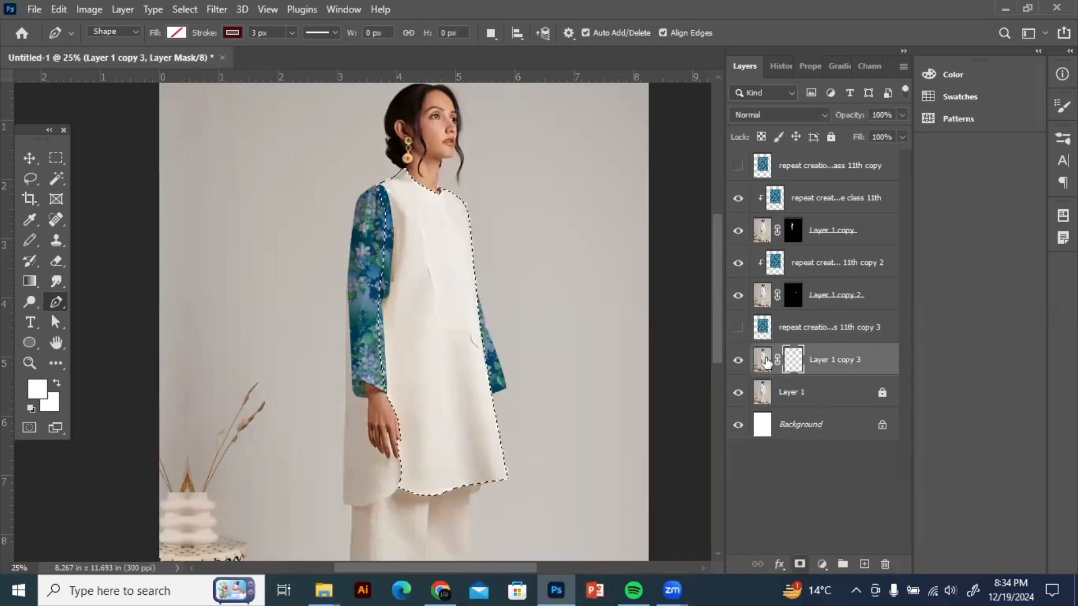
Show the hidden floral pattern layer copy 3 and clip it to the masked Layer 1 copy 3
click(737, 328)
right_click(789, 331)
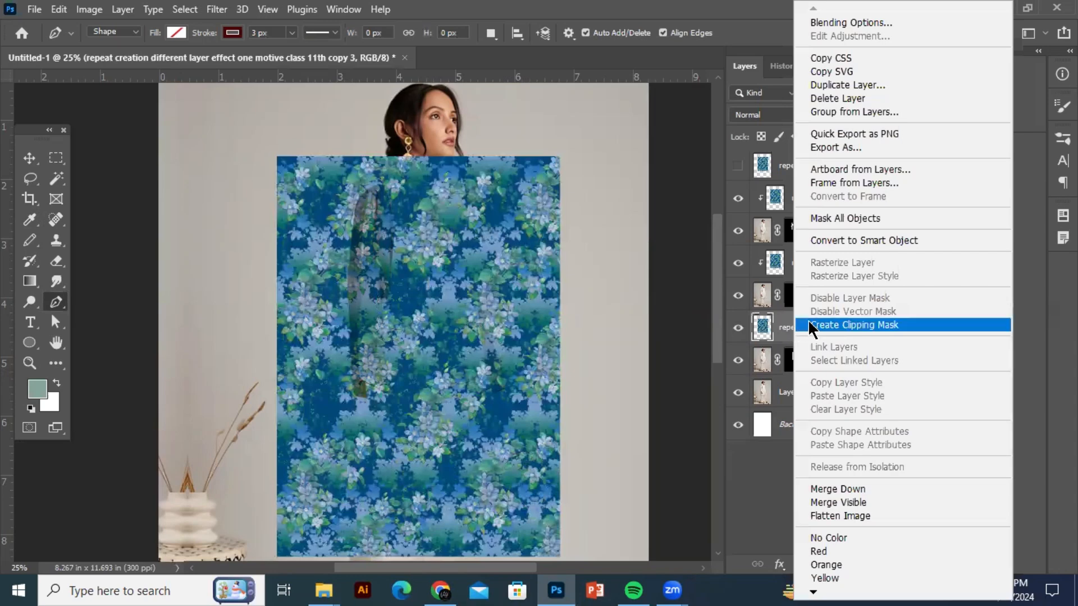
click(833, 323)
Set the blend mode of the clipped floral pattern layer copy 3 to Multiply
click(763, 115)
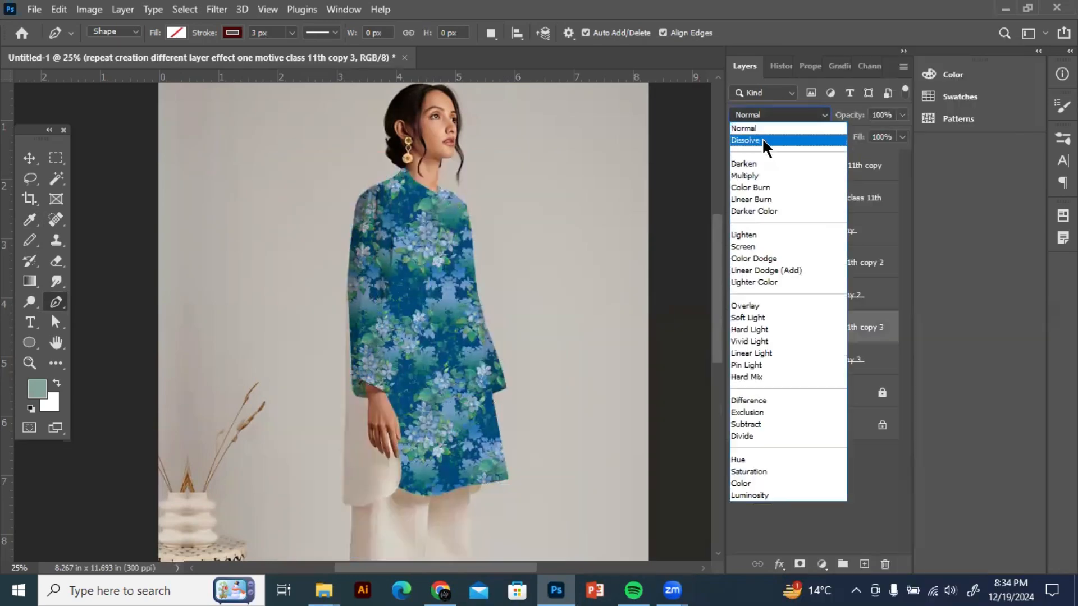
click(746, 174)
drag(529, 367, 535, 332)
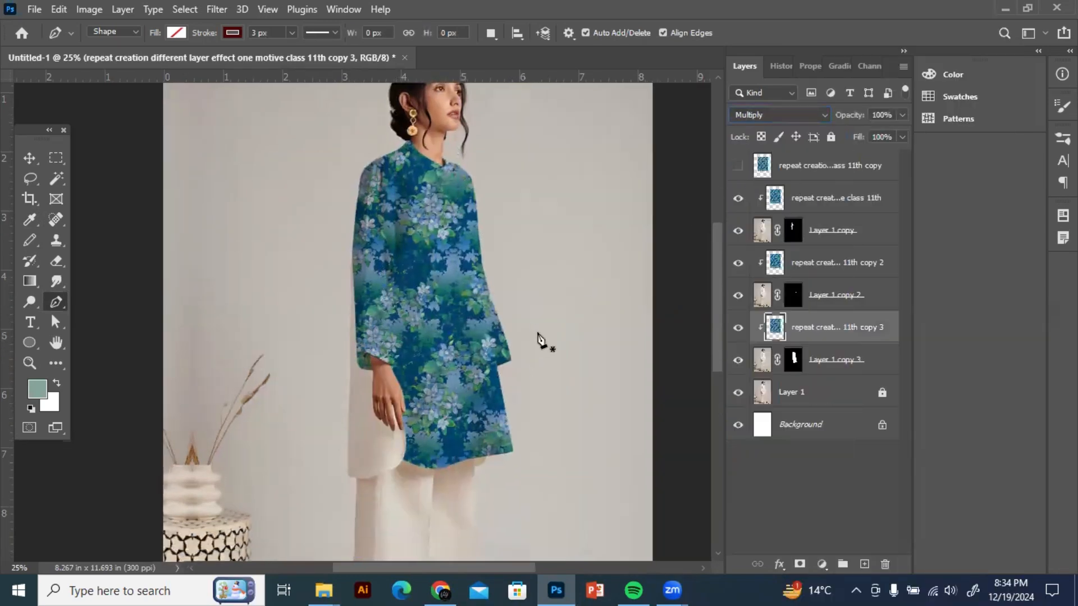
key(ctrl+minus)
drag(496, 395, 503, 366)
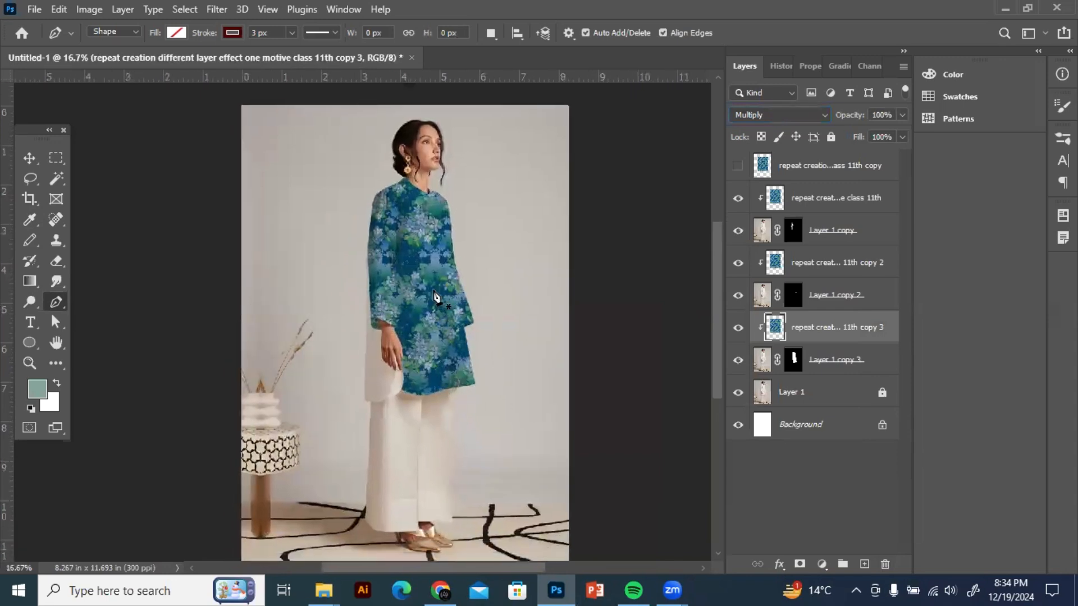
drag(453, 392, 463, 370)
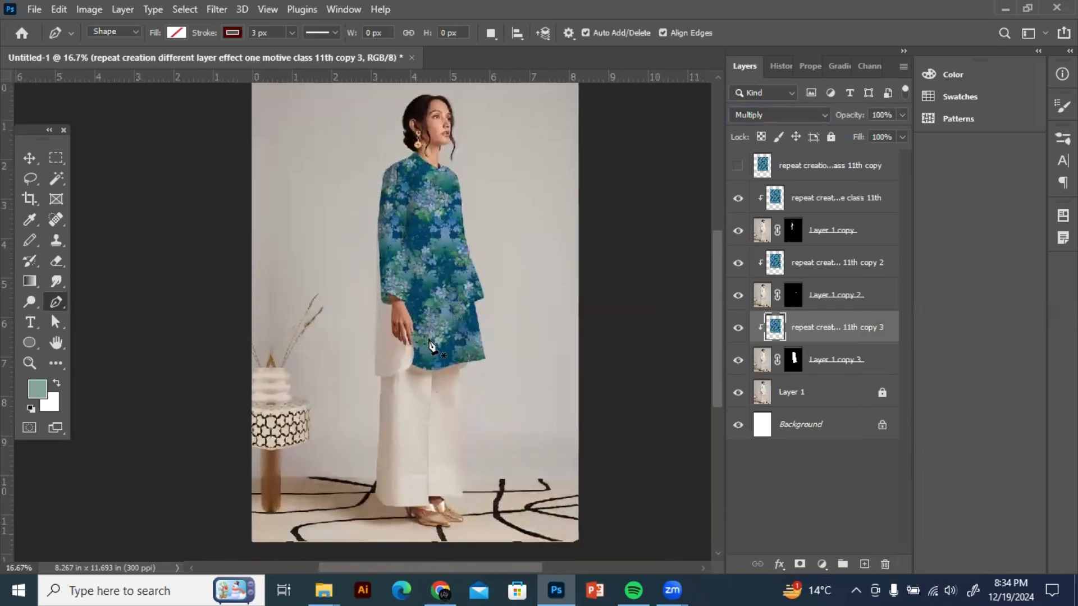
Activate the Move tool and examine the tunic's unpatterned back panel around the hand up close
click(29, 159)
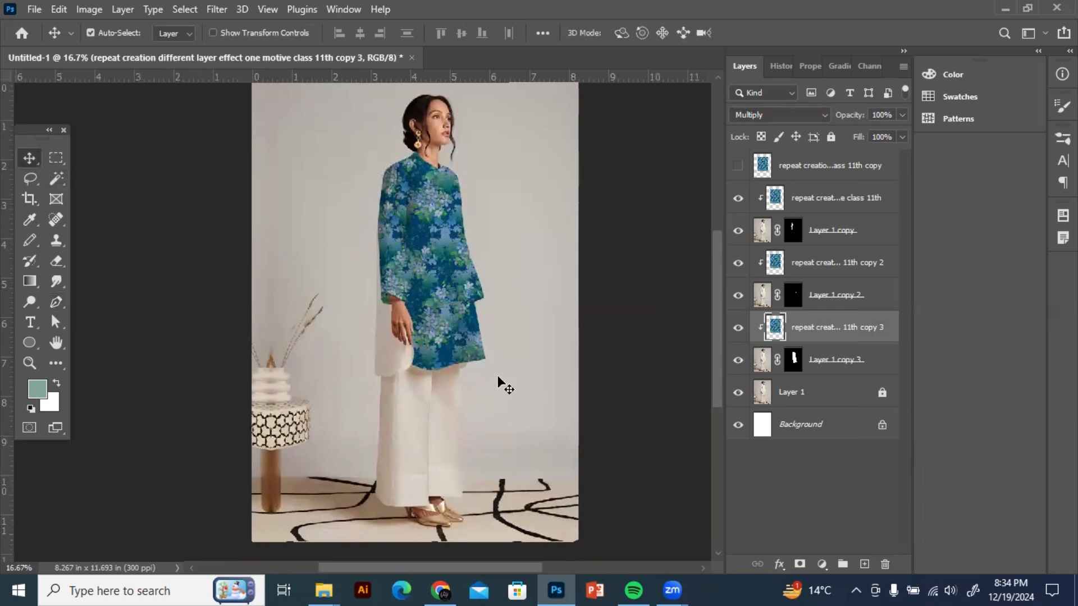
key(ctrl+plus)
key(ctrl+plus)
key(ctrl+plus)
key(ctrl+plus)
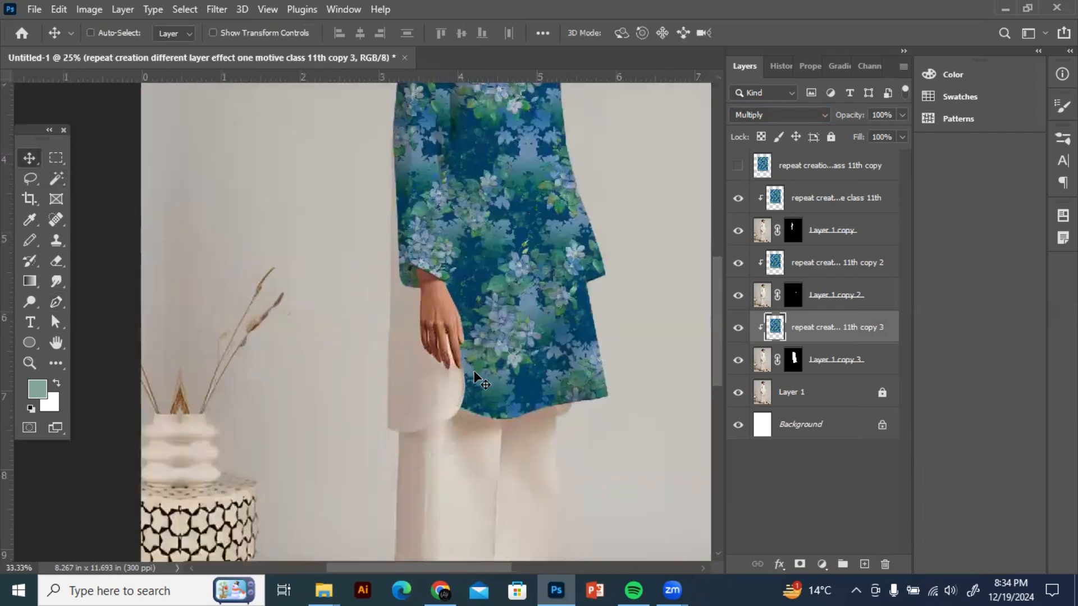
drag(540, 424, 491, 351)
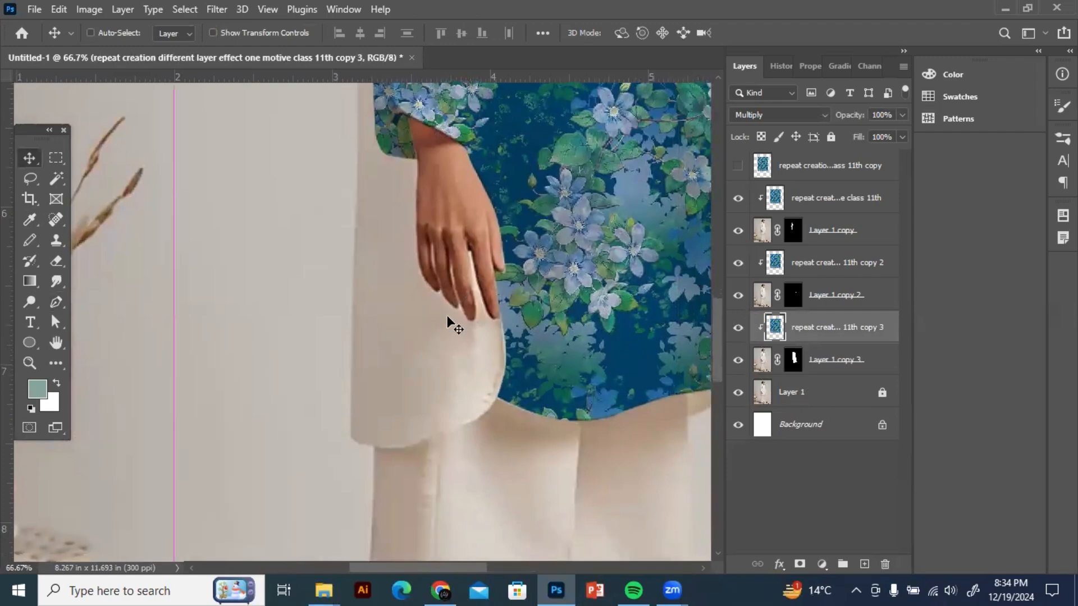
Examine the patterned tunic overall and the sleeve cuff around the wrist up close
key(ctrl+minus)
key(ctrl+minus)
scroll(520, 324, up, 5)
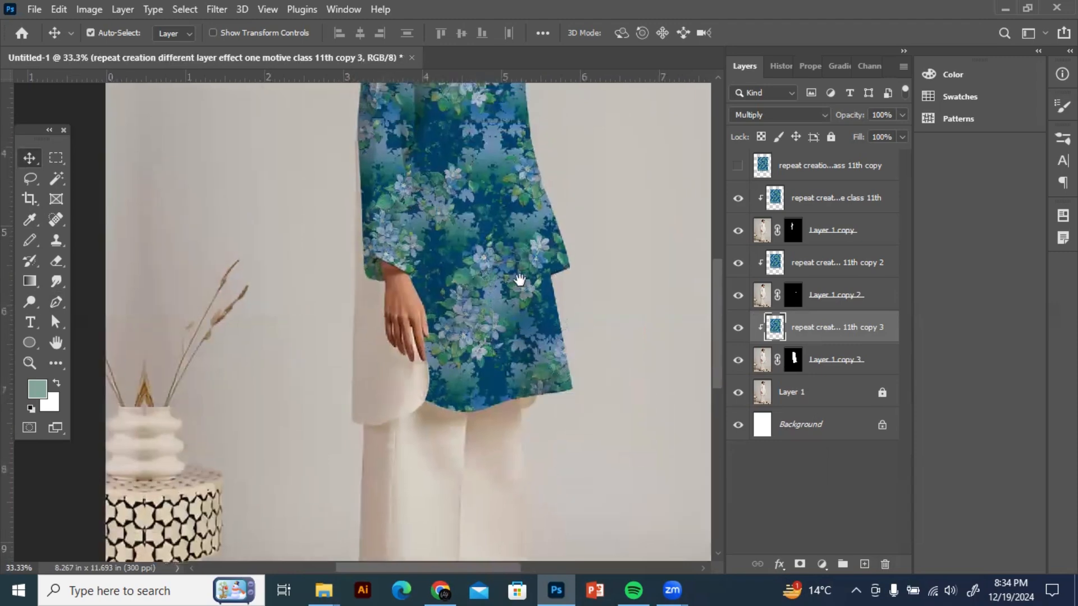
scroll(507, 313, down, 1)
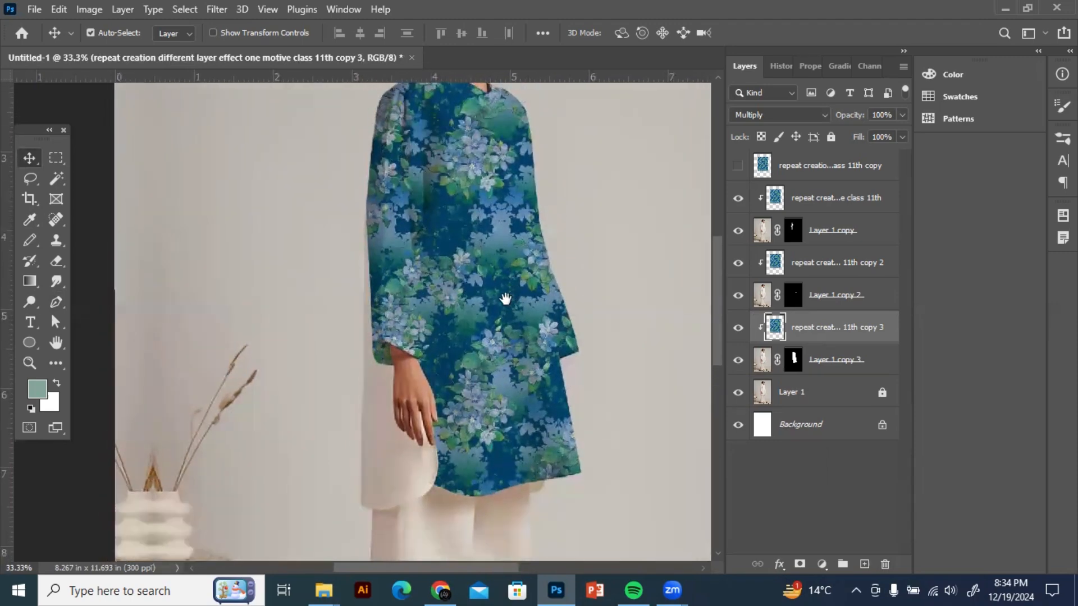
key(ctrl+plus)
drag(601, 443, 502, 345)
key(ctrl+plus)
key(ctrl+plus)
drag(381, 338, 534, 421)
key(ctrl+plus)
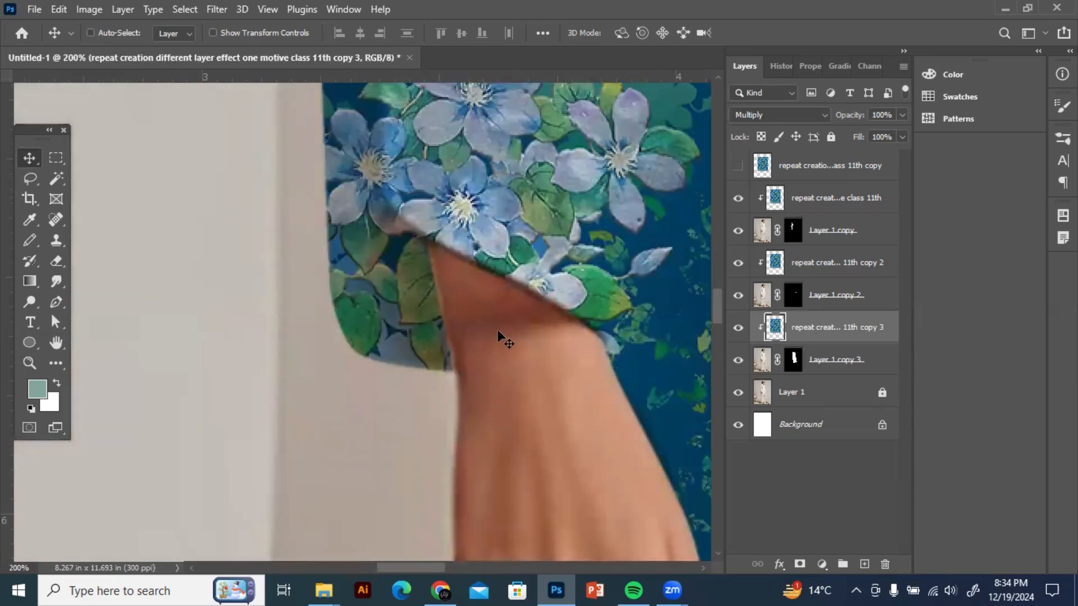
key(ctrl+minus)
key(ctrl+minus)
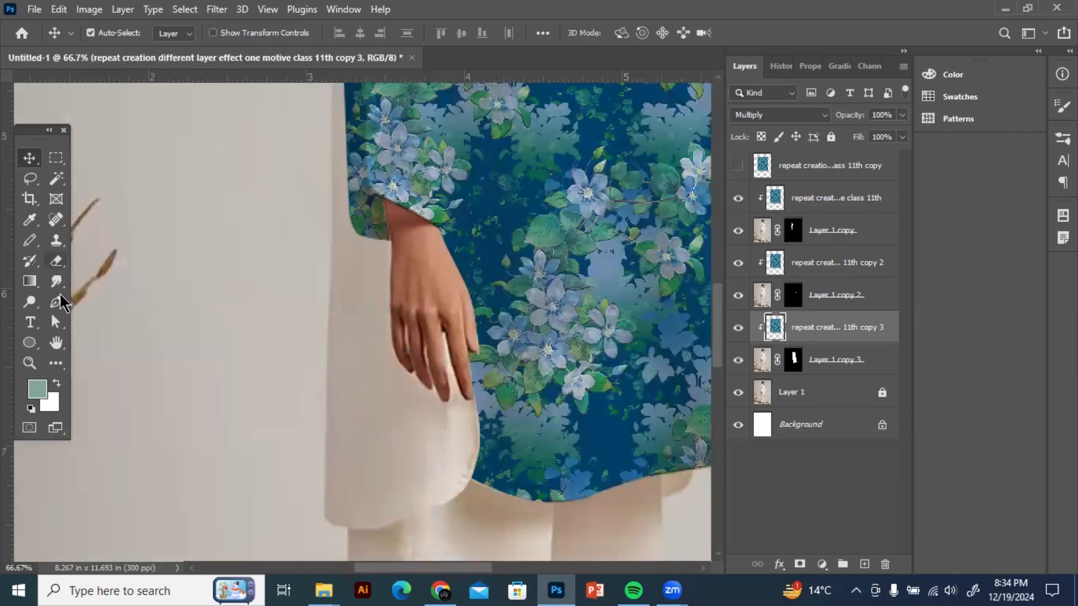
Activate the Pen tool and duplicate the locked Layer 1 photo for masking the back panel
click(58, 303)
click(806, 395)
key(ctrl+j)
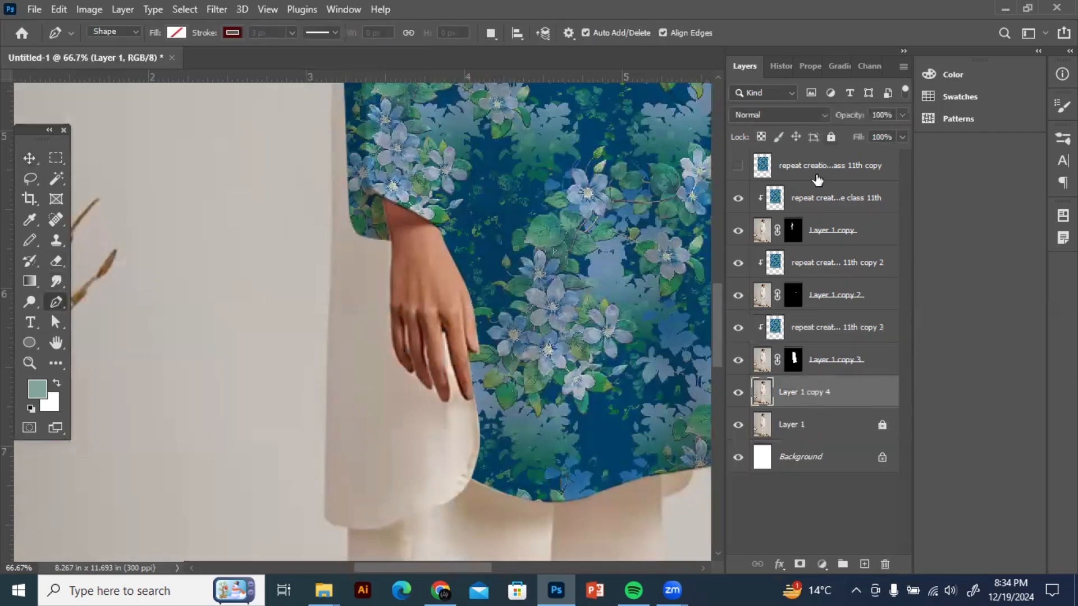
ctrl+click(817, 180)
key(ctrl+j)
drag(818, 174, 809, 375)
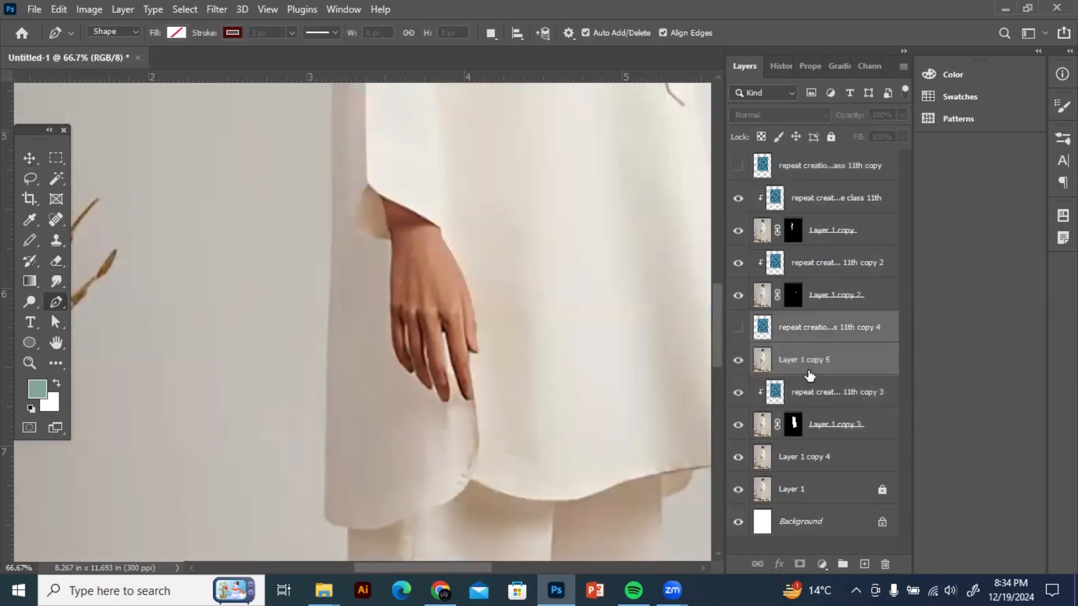
key(ctrl+z)
key(ctrl+z)
Duplicate the hidden floral pattern layer and place the copy directly above Layer 1 copy 4
click(812, 169)
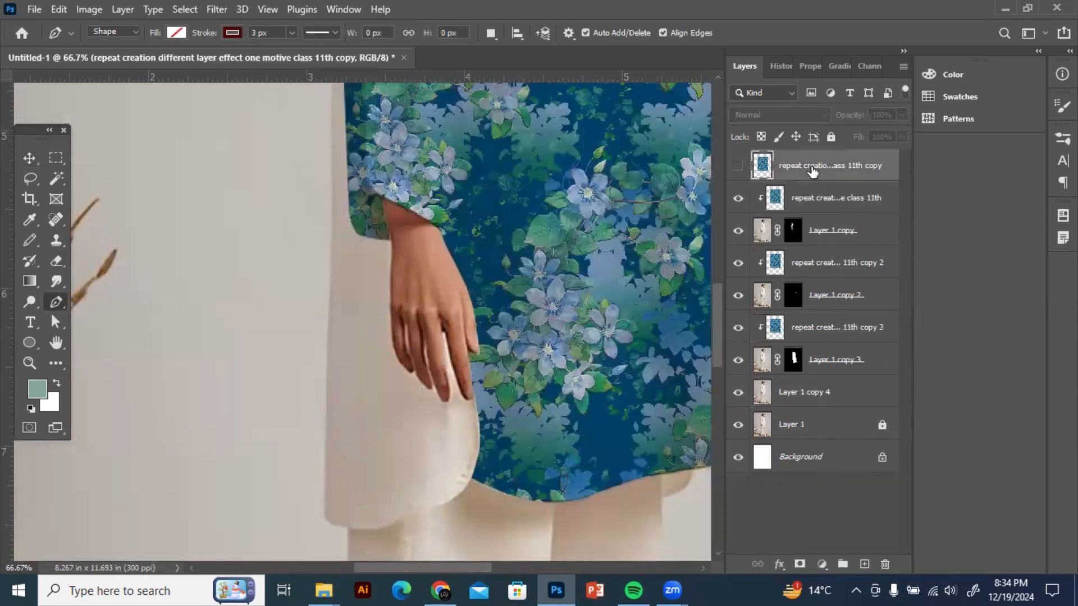
key(ctrl+j)
drag(818, 174, 800, 425)
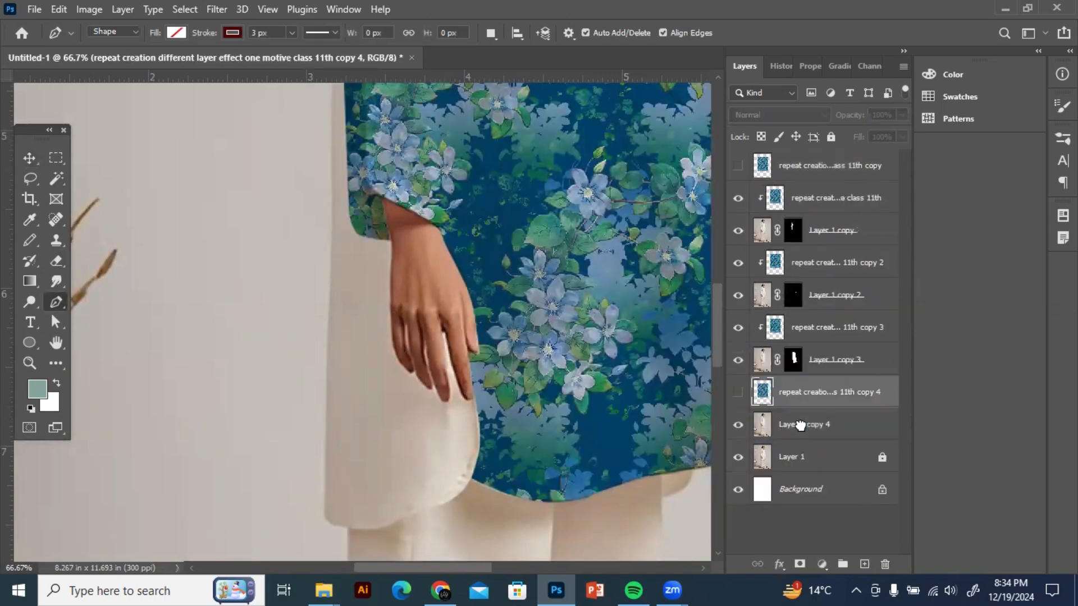
With Layer 1 copy 4 as the active layer, start a pen path around the gap between the little and ring fingers
key(alt+bracketleft)
scroll(469, 380, up, 4)
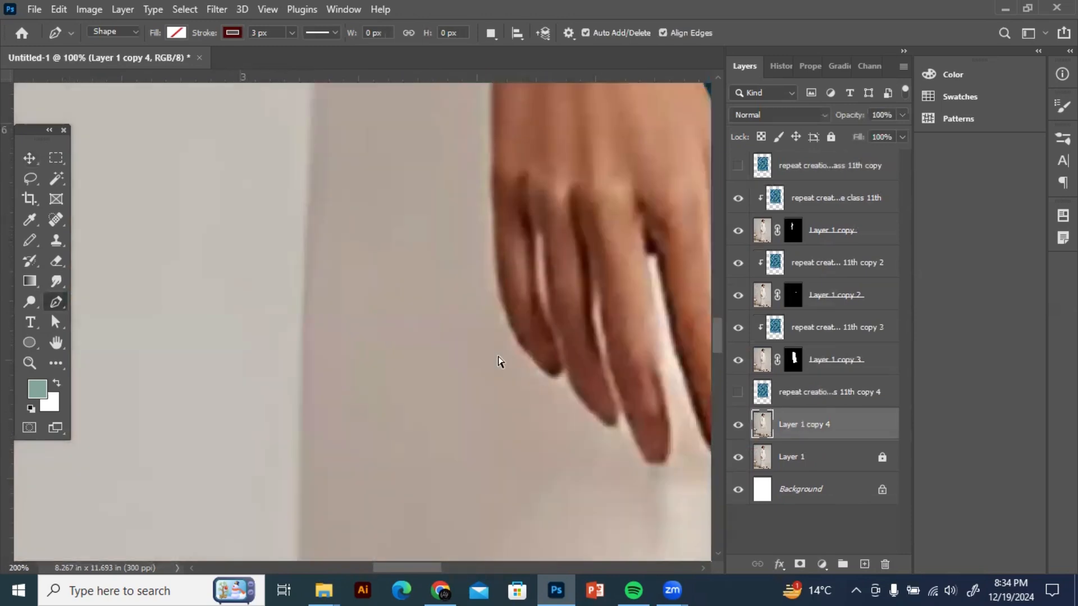
drag(539, 377, 296, 453)
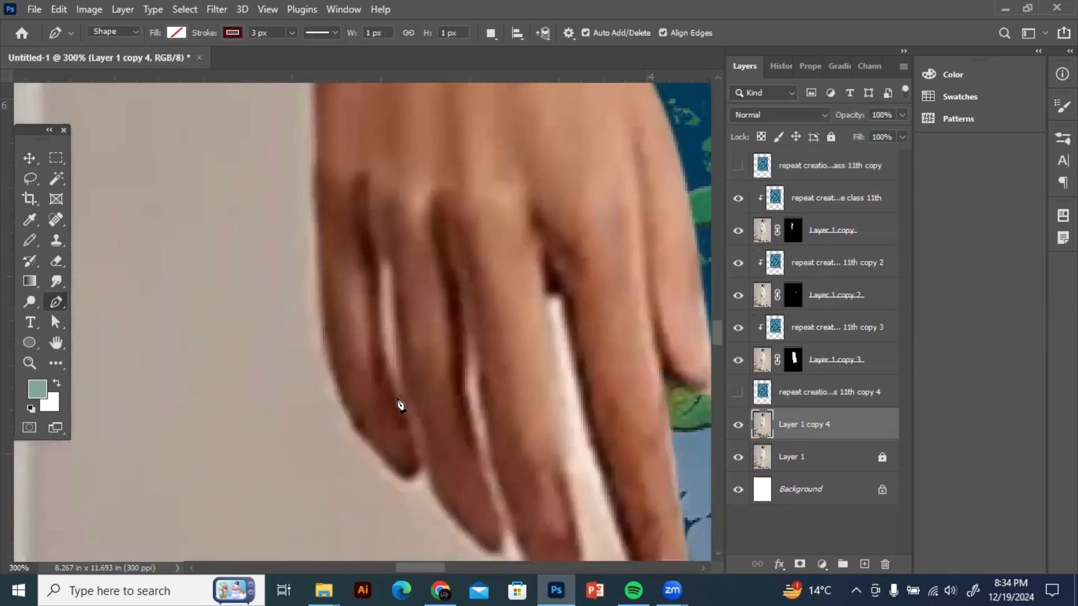
click(418, 468)
drag(394, 395, 374, 348)
drag(377, 281, 378, 268)
drag(386, 260, 392, 275)
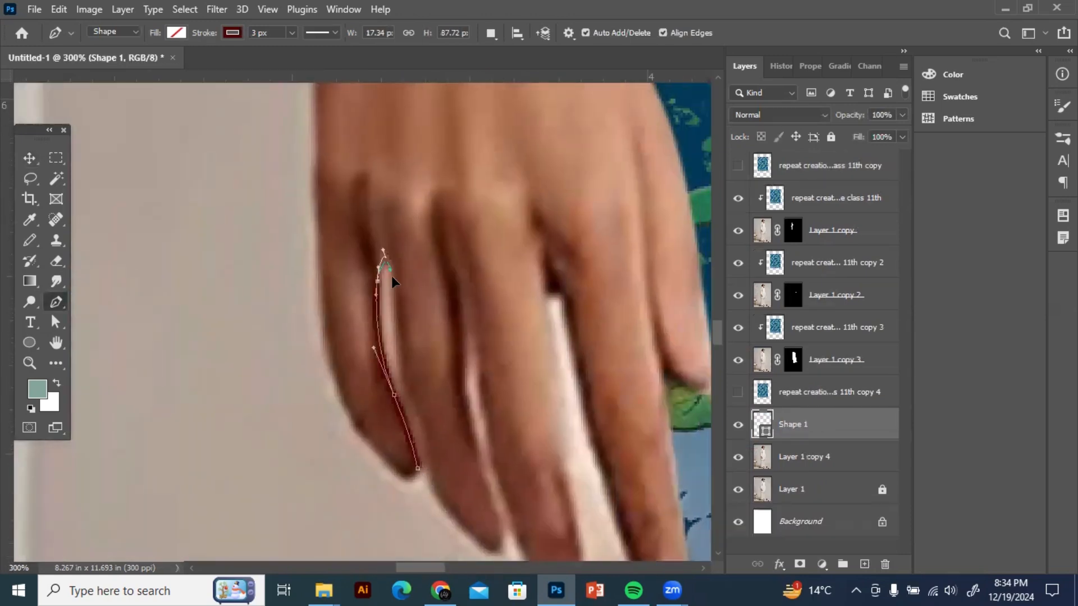
drag(401, 365, 405, 381)
drag(429, 486, 431, 489)
Extend the path around the ring fingertip and into the next finger gap, and set the shape's stroke to no color
drag(417, 416, 374, 299)
drag(445, 439, 451, 404)
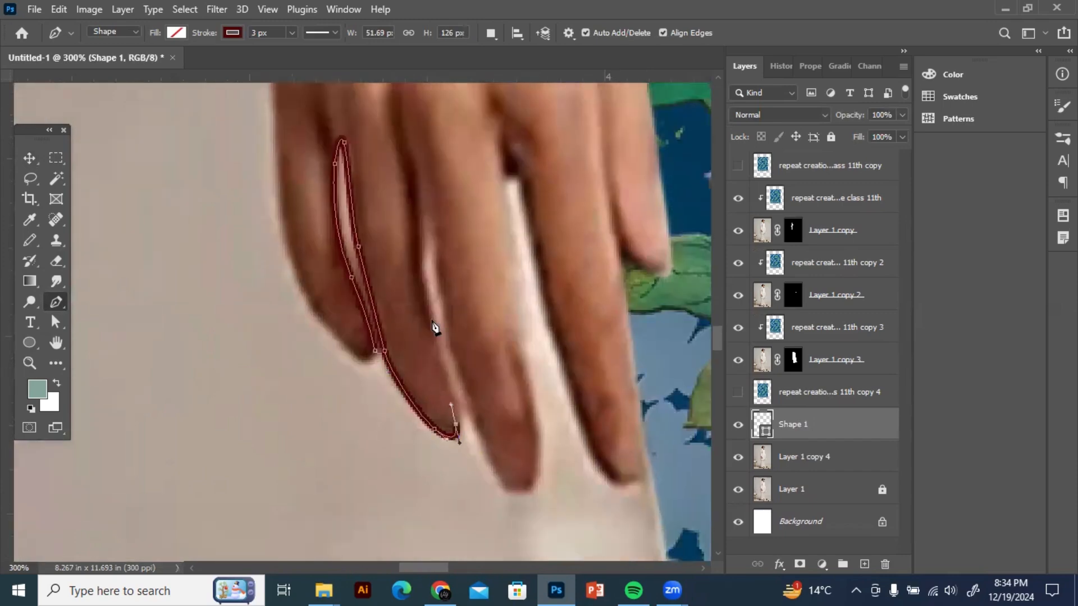
drag(425, 249, 428, 222)
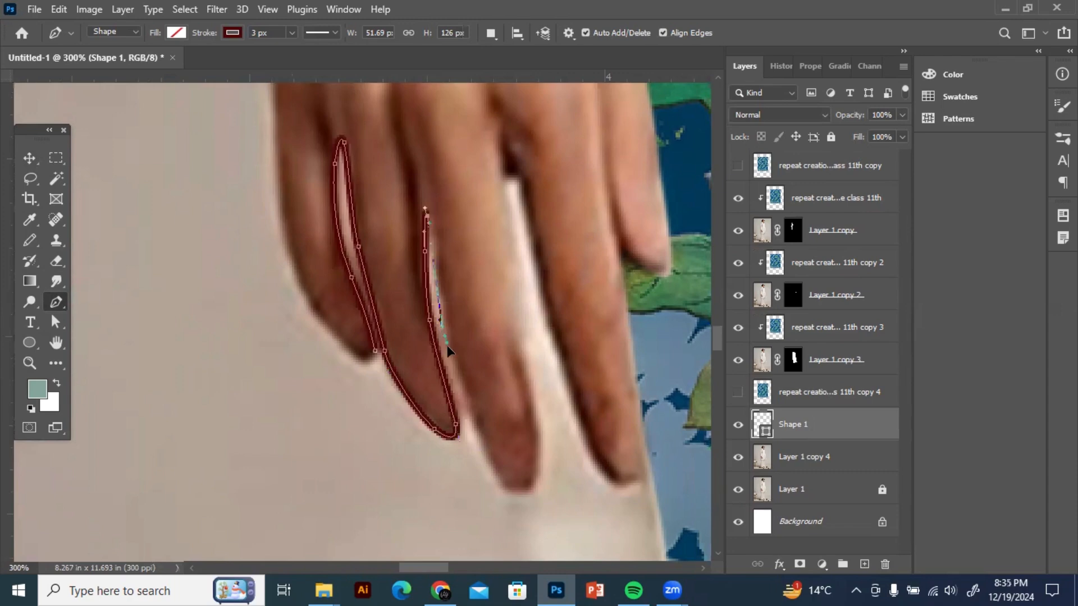
click(233, 33)
click(140, 63)
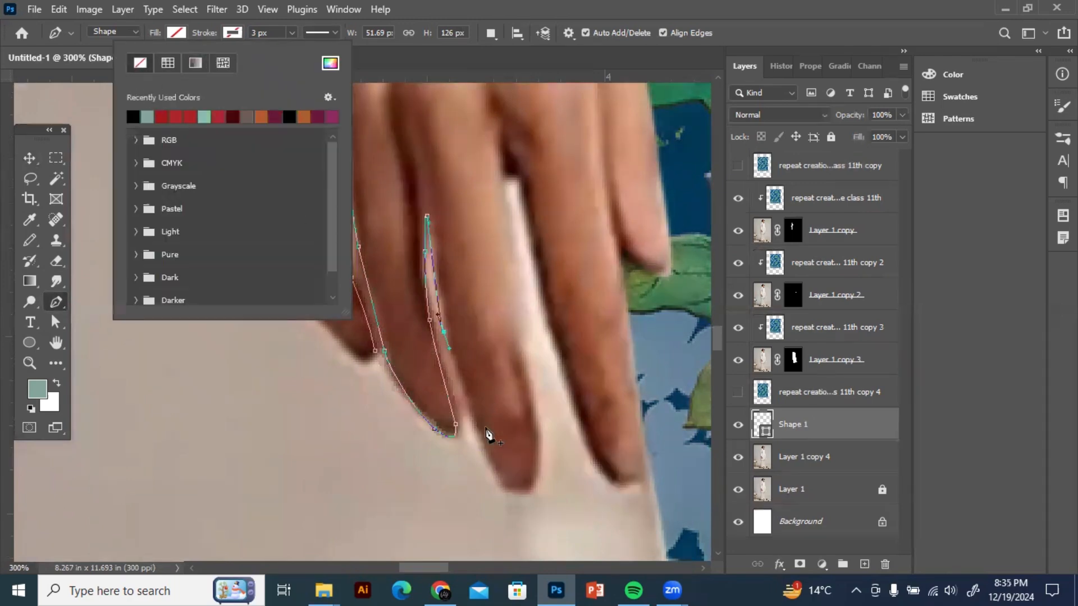
Continue the path around the middle fingertip, through the wide finger gap and down to the index fingertip
drag(482, 446, 490, 465)
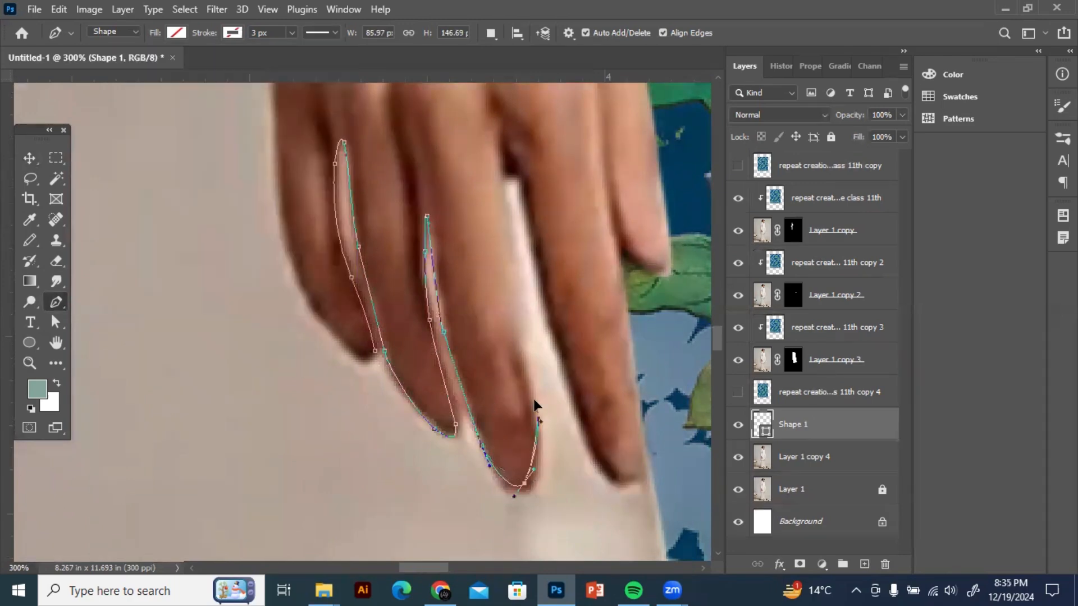
drag(535, 405, 534, 398)
drag(498, 166, 499, 150)
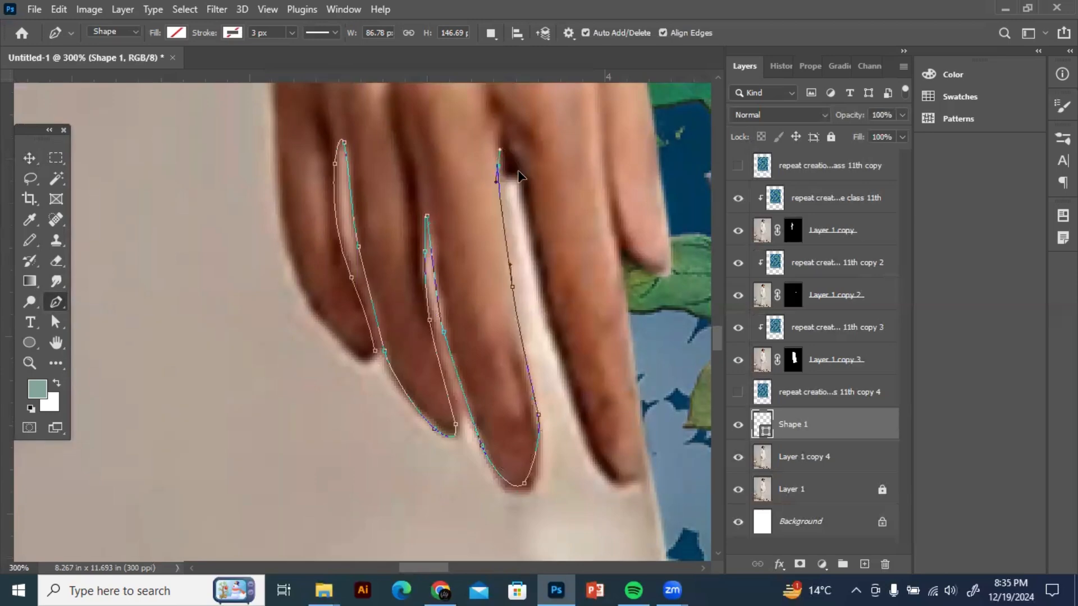
drag(572, 381, 581, 410)
drag(615, 476, 629, 484)
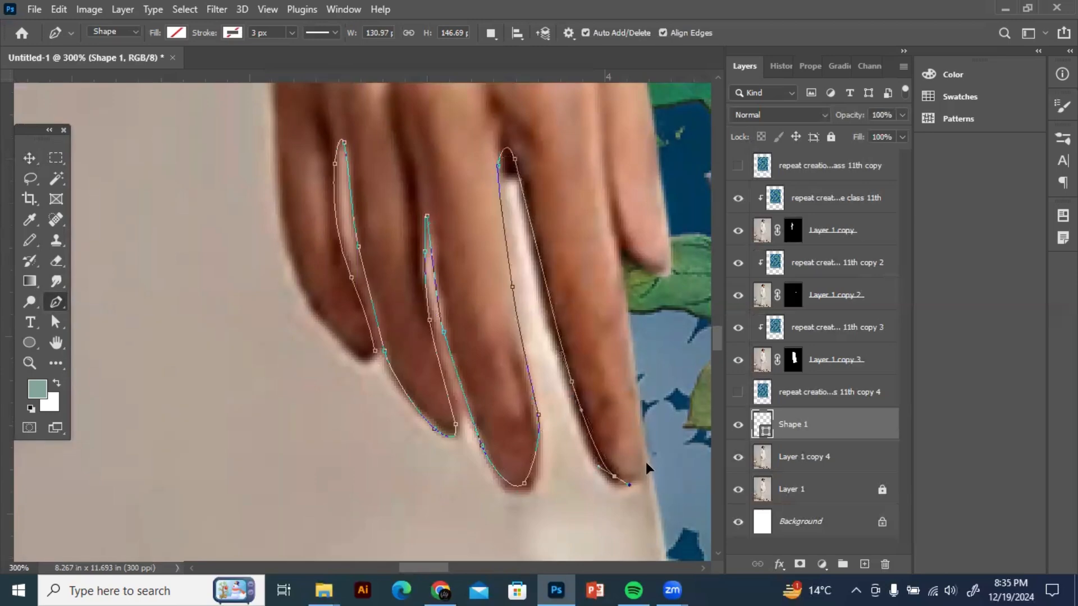
Continue the path down the back panel's border with the tunic front and around its curved hem to the outer corner
drag(686, 519, 613, 402)
drag(620, 507, 626, 270)
click(562, 341)
drag(458, 442, 418, 457)
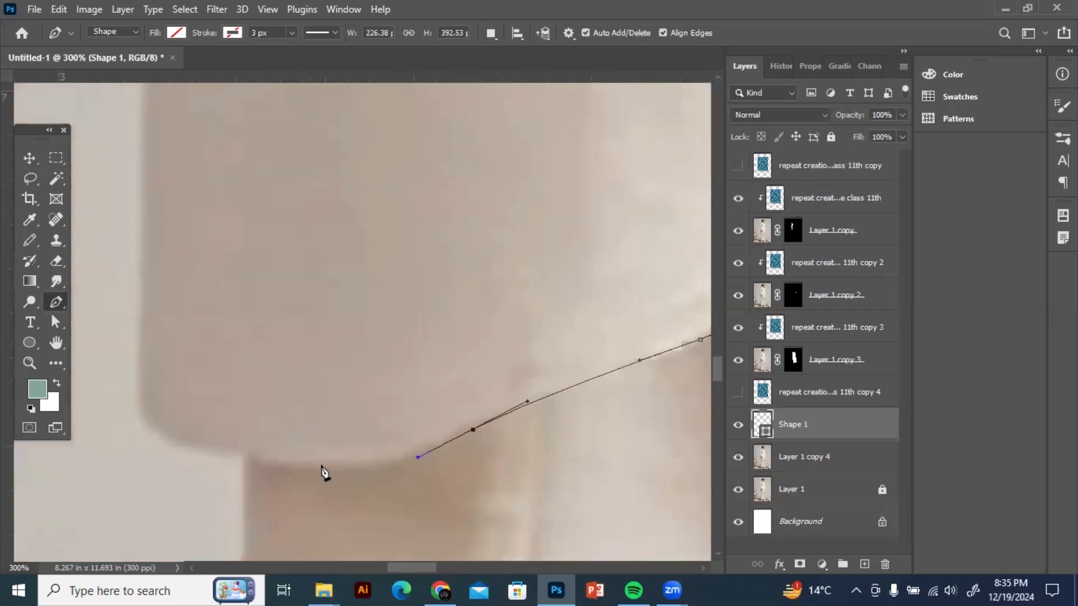
drag(327, 467, 277, 463)
drag(171, 442, 129, 364)
drag(168, 292, 205, 479)
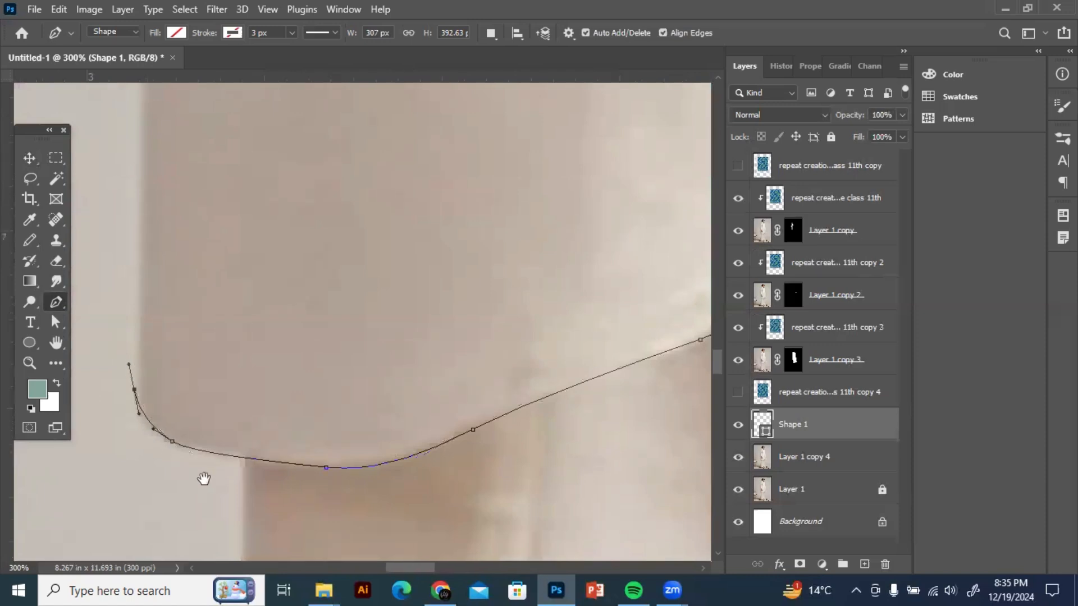
Trace the back panel's outer edge upward from the hem corner to where it narrows beside the upper sleeve
click(176, 260)
drag(174, 322, 204, 344)
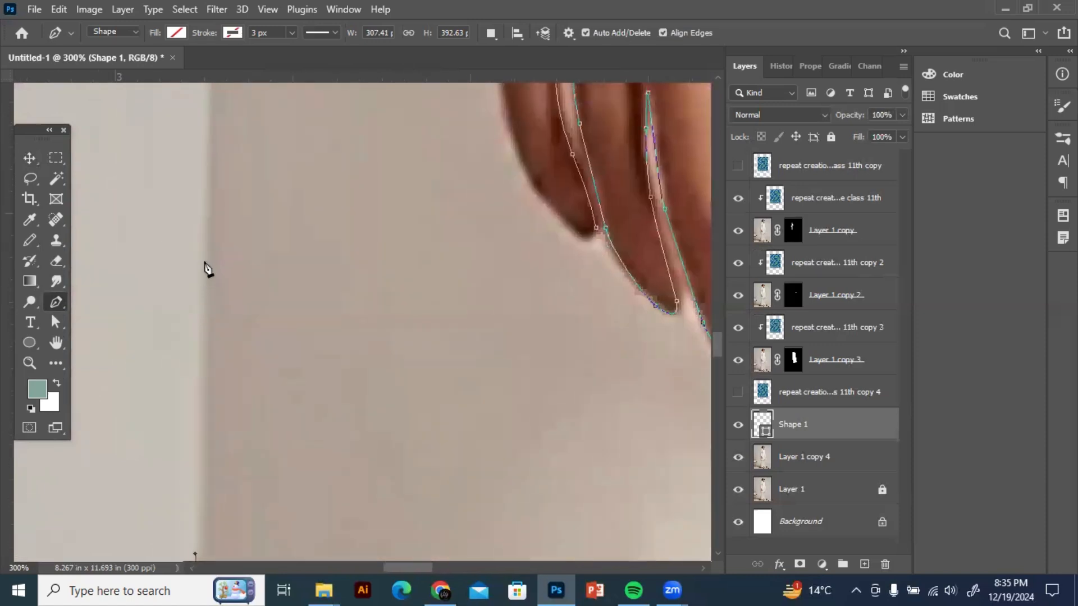
drag(252, 303, 264, 483)
click(231, 251)
drag(272, 147, 243, 383)
click(230, 225)
drag(273, 163, 284, 547)
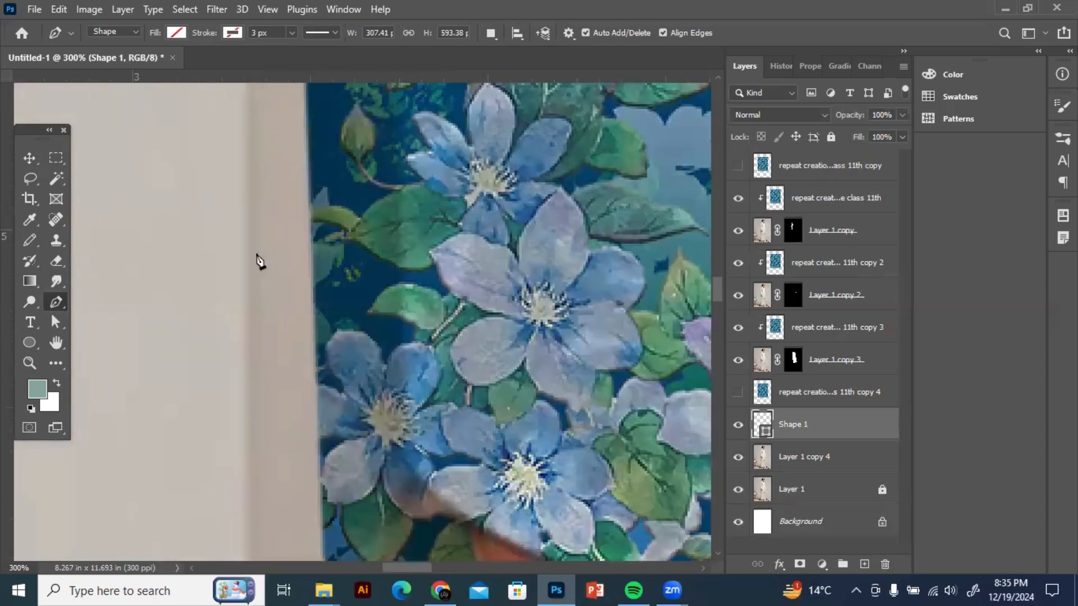
click(251, 180)
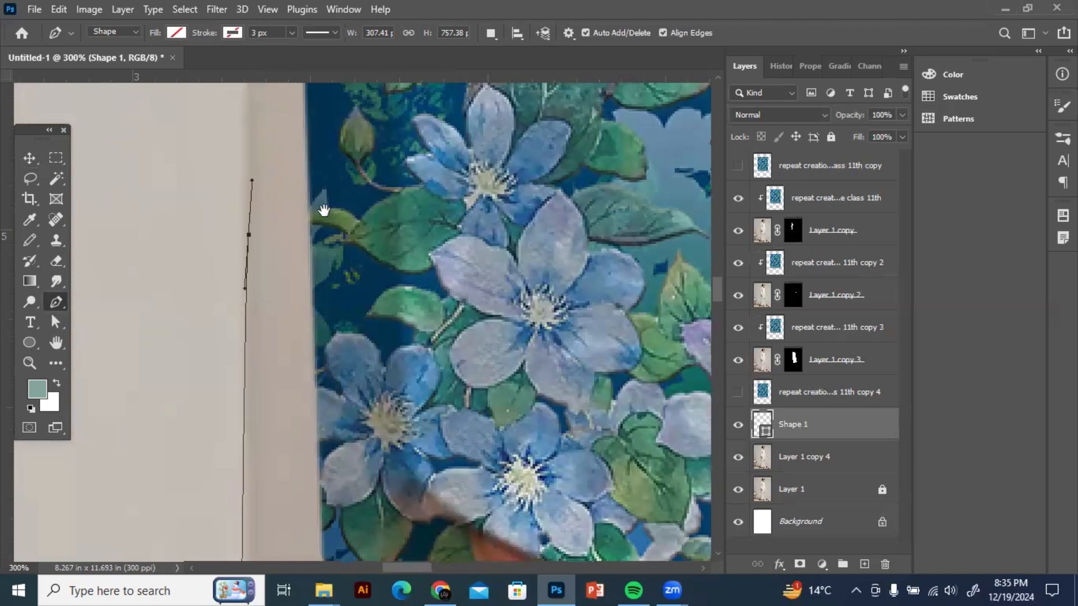
drag(324, 210, 330, 434)
drag(254, 224, 324, 401)
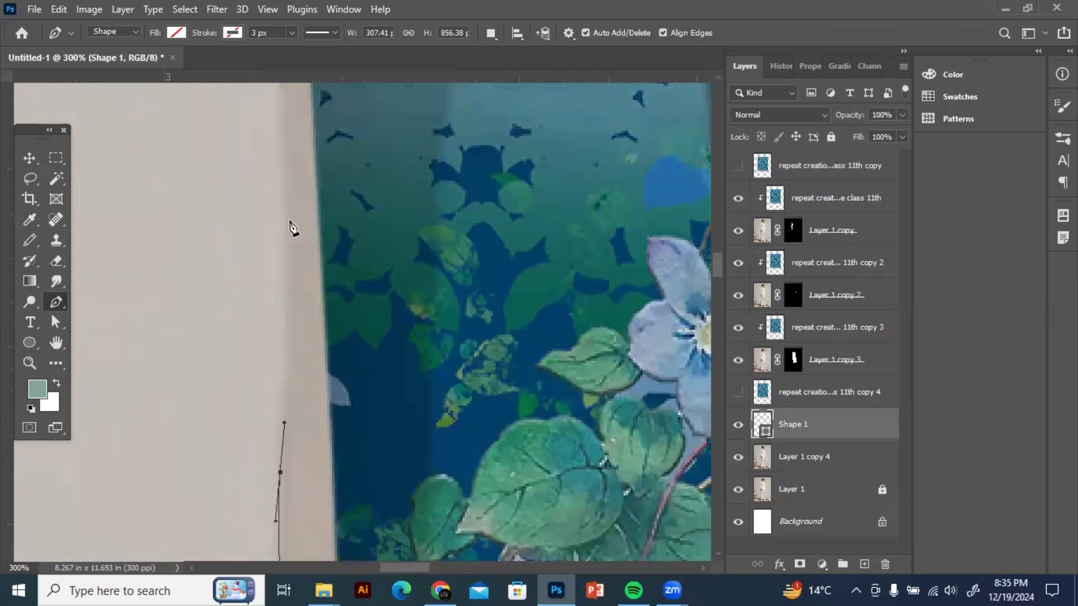
click(288, 194)
drag(354, 262, 378, 511)
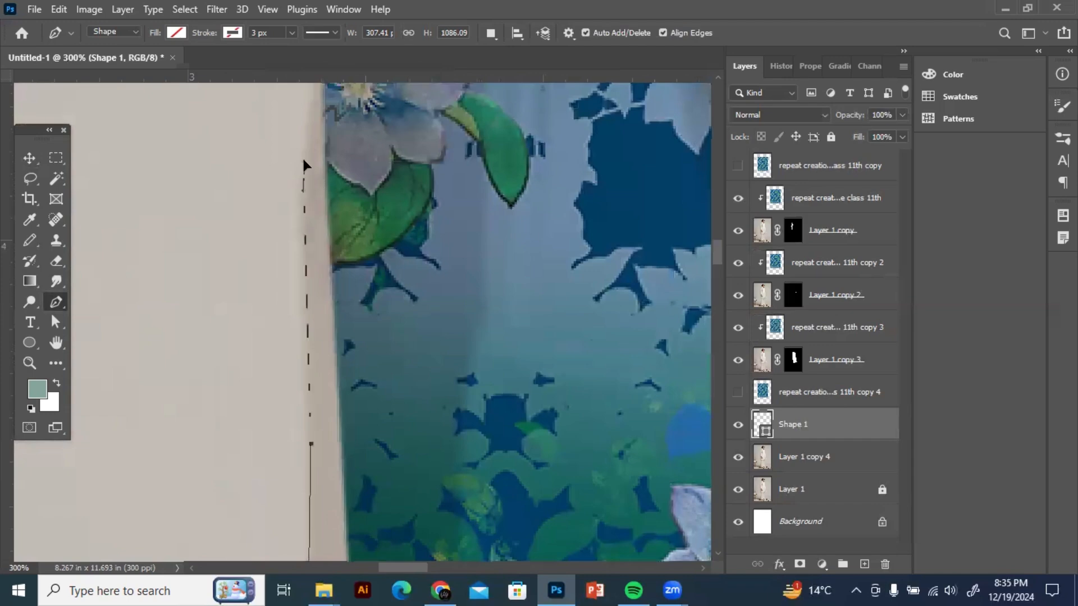
drag(349, 141, 372, 433)
Bring the path back down across the patterned sleeve to the cuff edge at the wrist
drag(346, 217, 440, 250)
drag(452, 443, 388, 133)
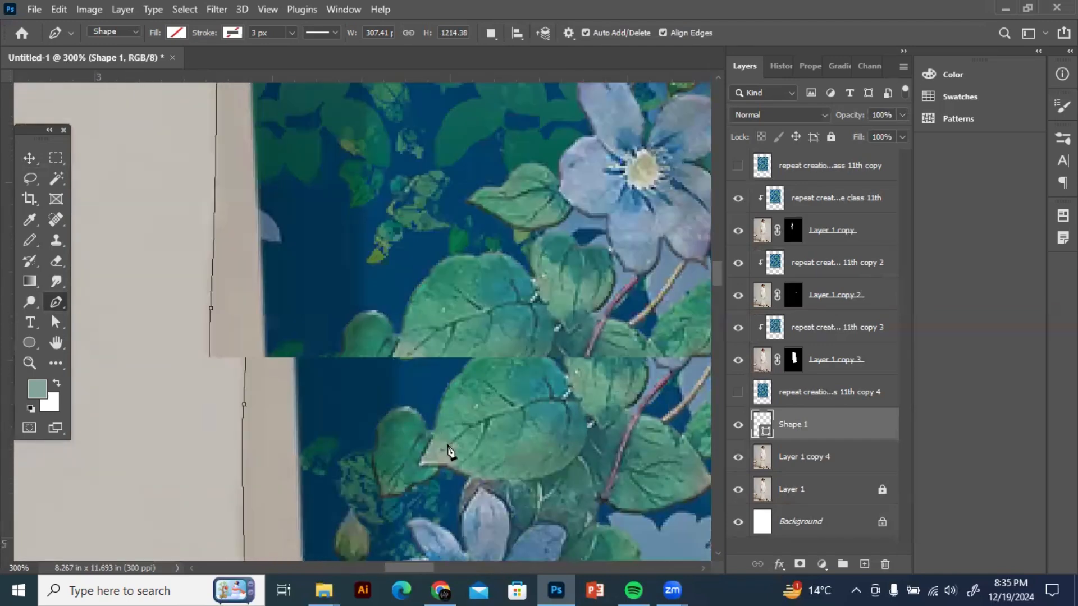
drag(449, 451, 441, 272)
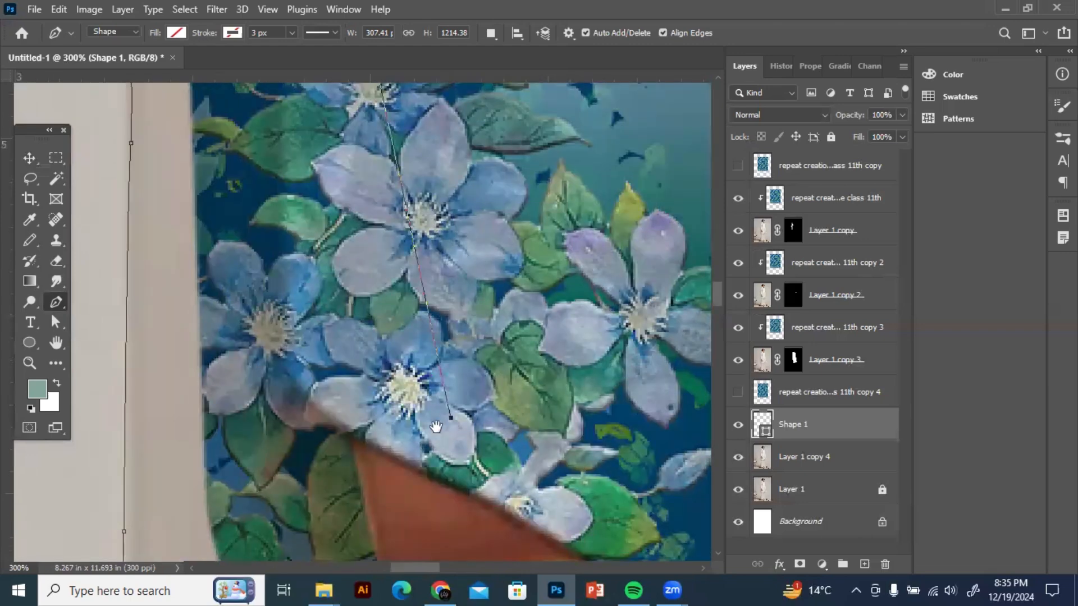
drag(436, 427, 449, 265)
click(407, 473)
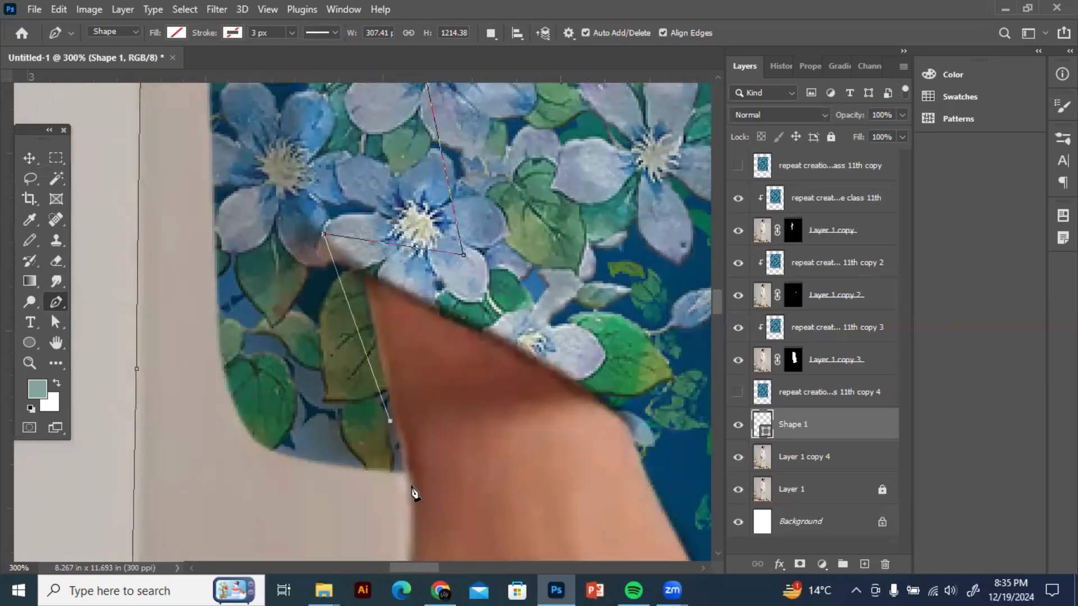
drag(414, 493, 408, 276)
Trace the outer edge of the hand and little finger down to the path's starting point
drag(402, 399, 393, 478)
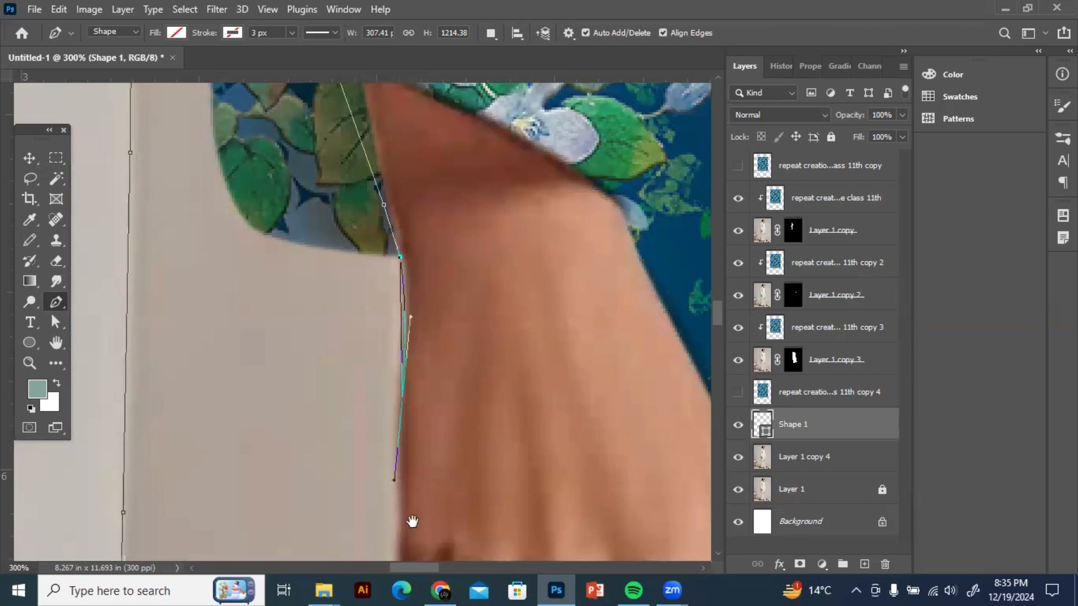
drag(412, 522, 412, 305)
drag(401, 448, 406, 294)
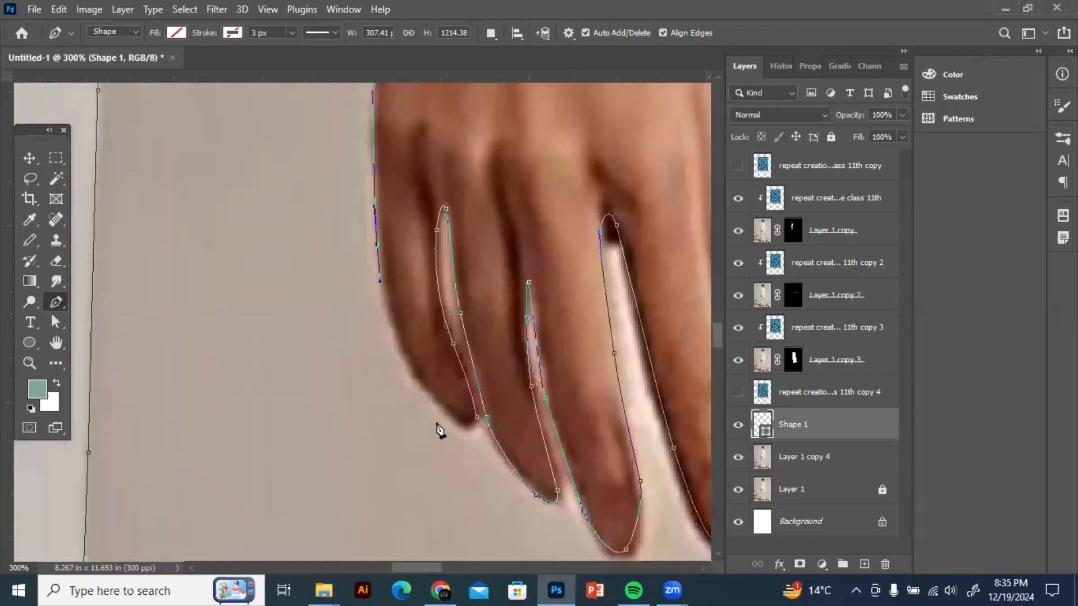
drag(436, 400, 475, 442)
Mask Layer 1 copy 4 with a selection made from the traced path at 0.6 pixels feather, deleting the Shape 1 layer
scroll(486, 394, down, 4)
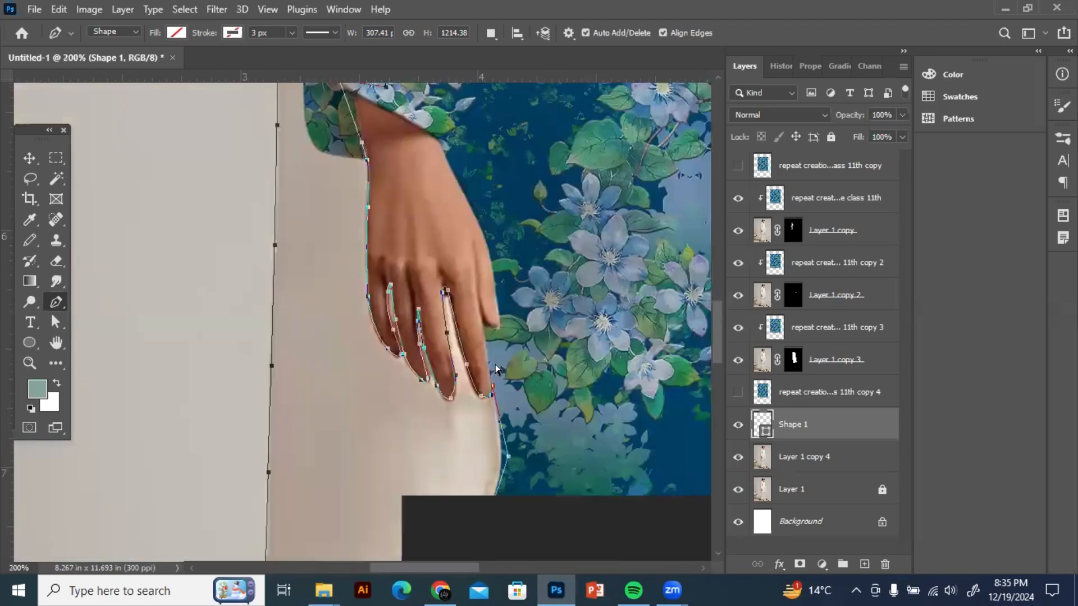
scroll(473, 362, down, 2)
right_click(372, 365)
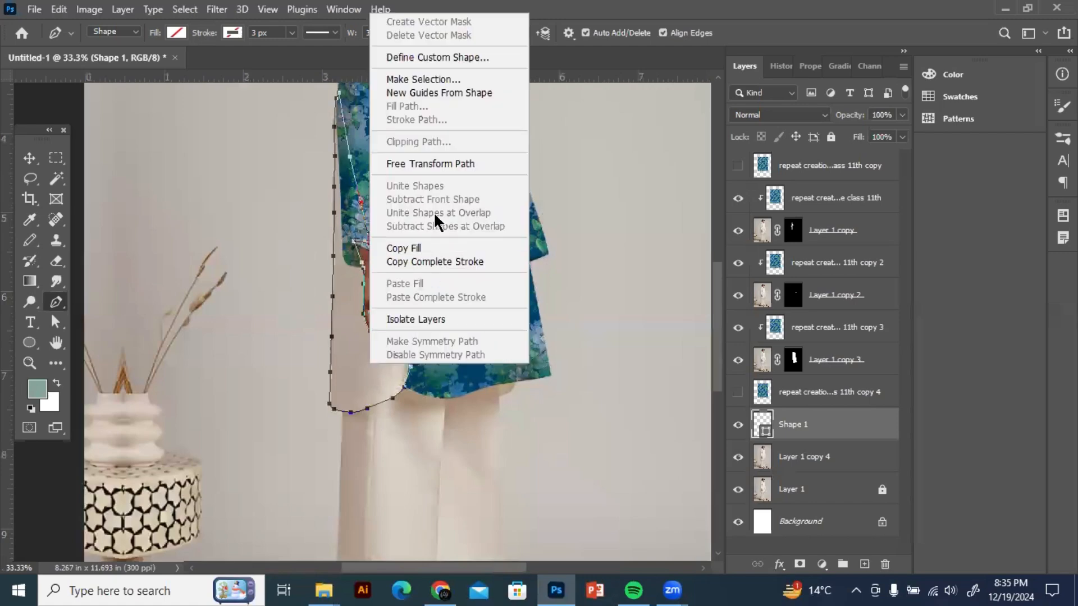
click(422, 79)
click(625, 162)
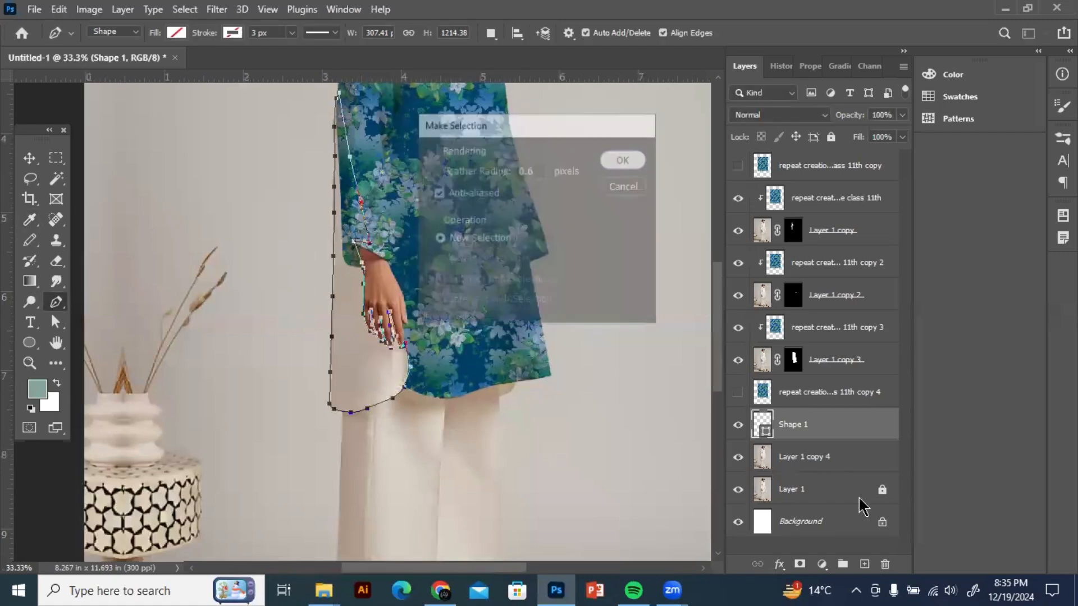
click(886, 565)
click(800, 564)
Show floral pattern layer copy 4, clip it to the masked Layer 1 copy 4 and set its blend mode to Multiply
click(738, 392)
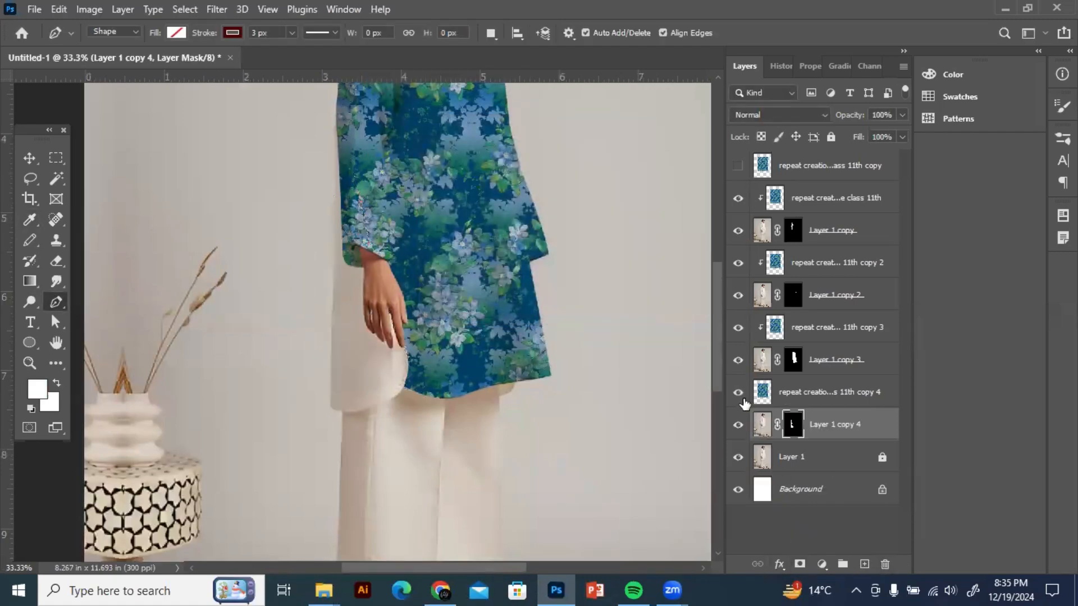
right_click(786, 394)
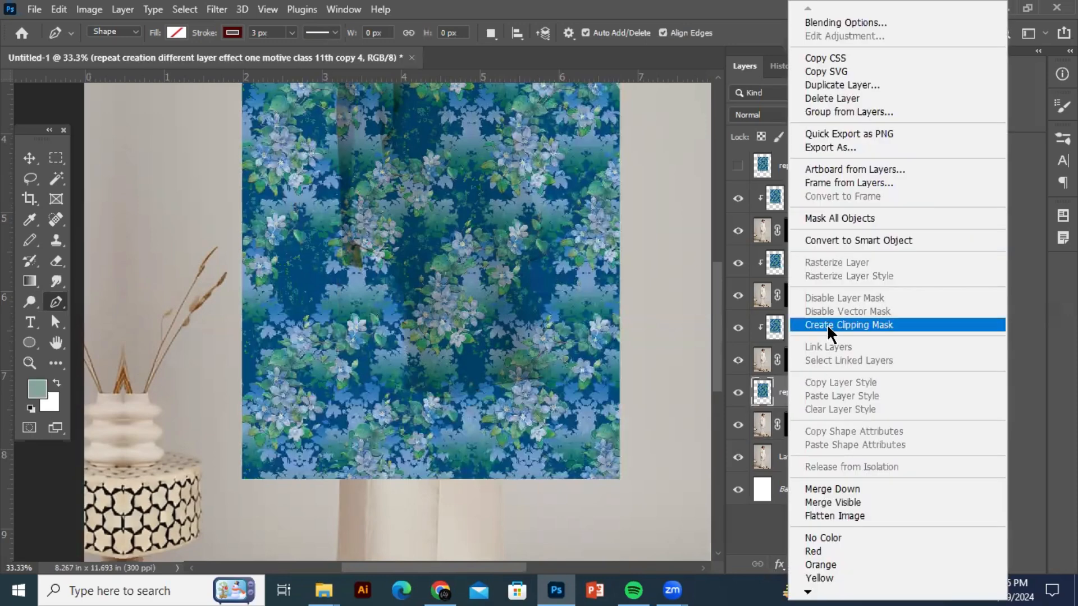
click(827, 325)
click(772, 115)
click(751, 175)
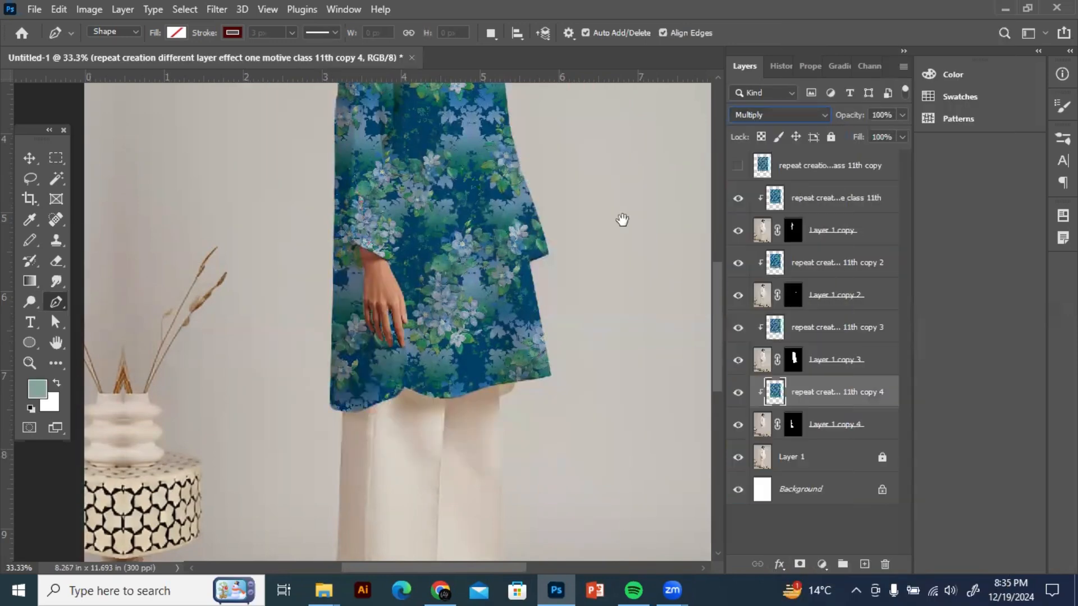
Check the pattern overlay on the whole garment, then examine its edges around the sleeve, hand and fingers at 200% zoom
drag(447, 260, 449, 313)
key(ctrl+minus)
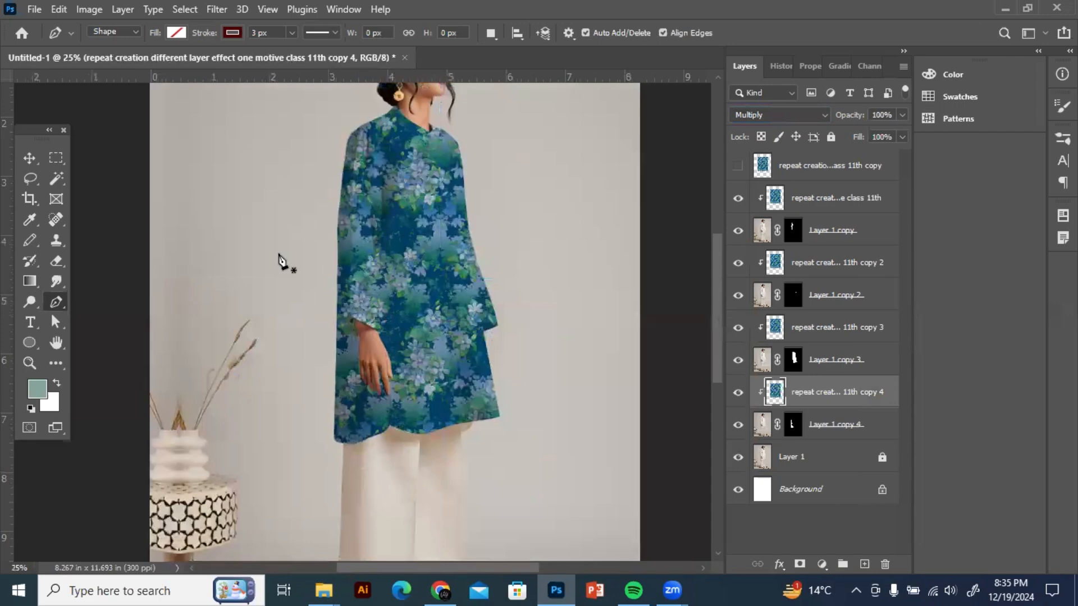
click(30, 161)
drag(421, 166, 416, 202)
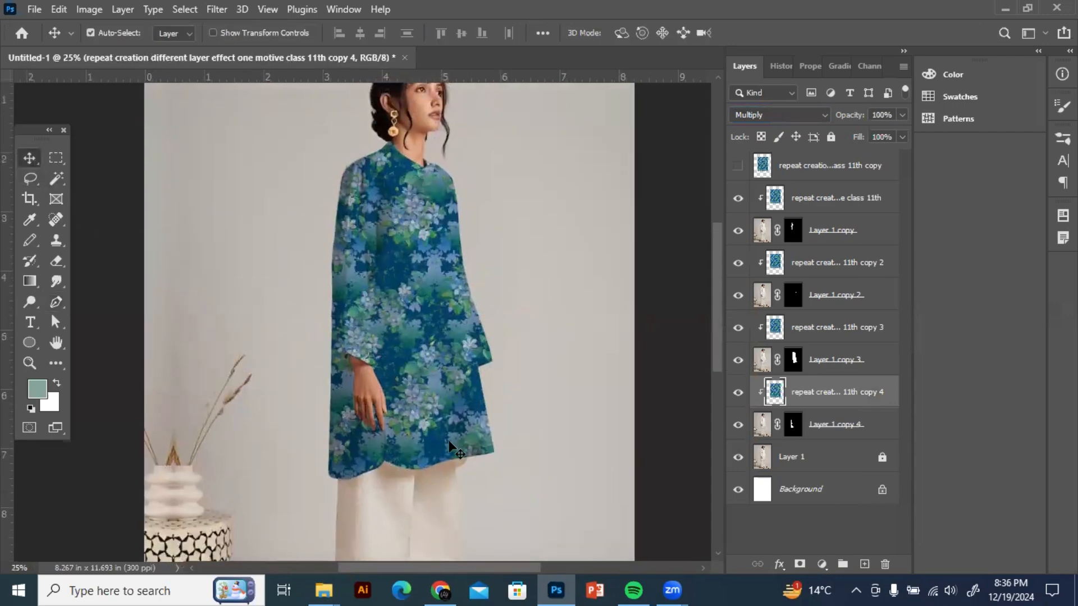
key(ctrl+plus)
key(ctrl+plus)
key(ctrl+plus)
key(ctrl+plus)
key(ctrl+plus)
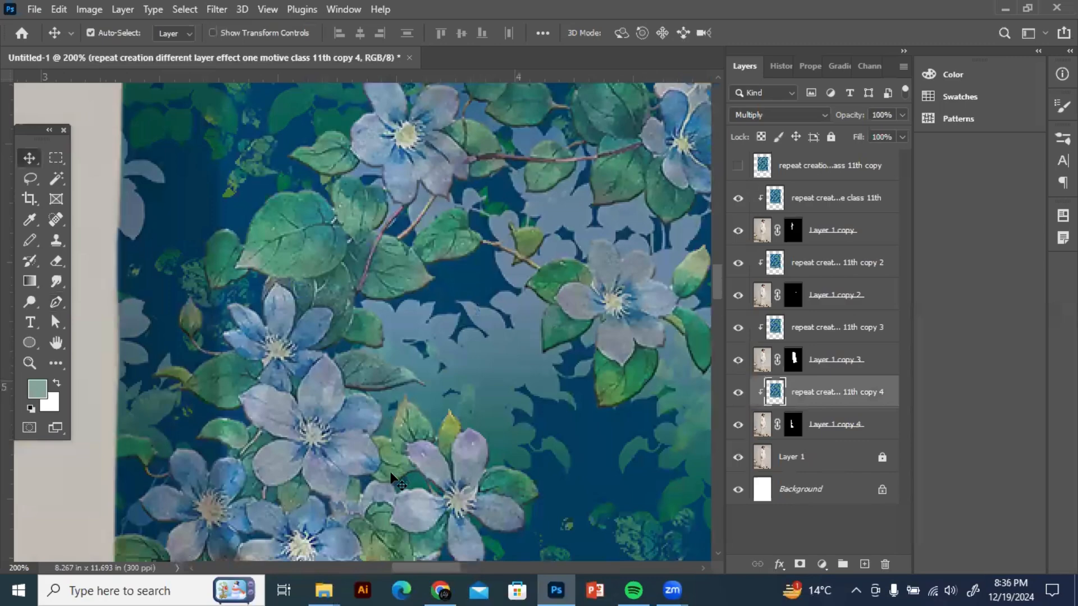
drag(391, 472, 409, 415)
key(ctrl+z)
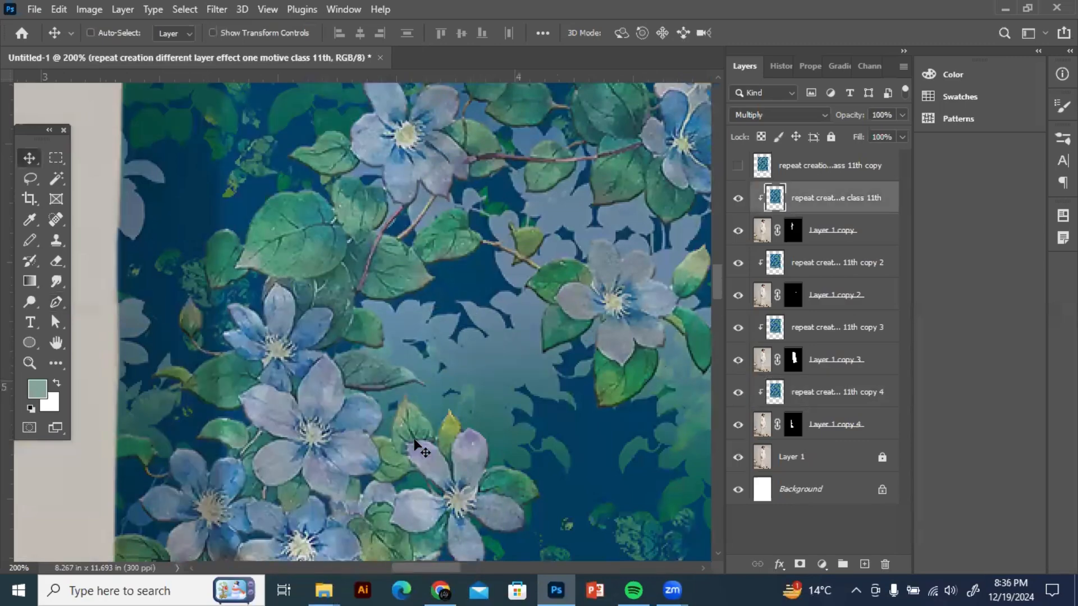
drag(451, 378, 475, 191)
drag(413, 449, 449, 309)
drag(407, 407, 387, 284)
scroll(359, 452, down, 5)
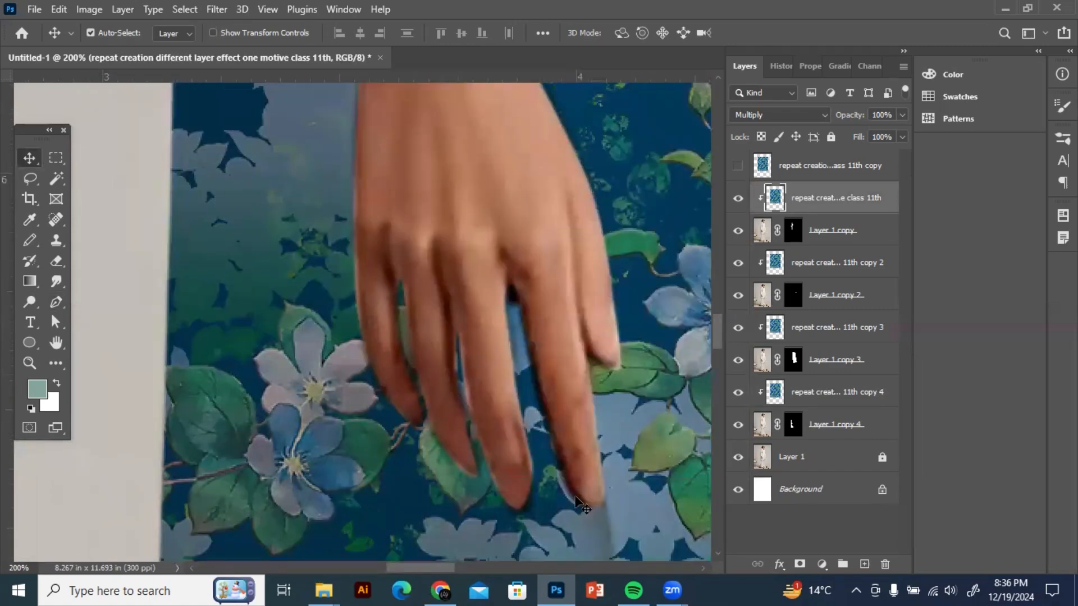
drag(450, 452, 382, 340)
drag(550, 436, 428, 288)
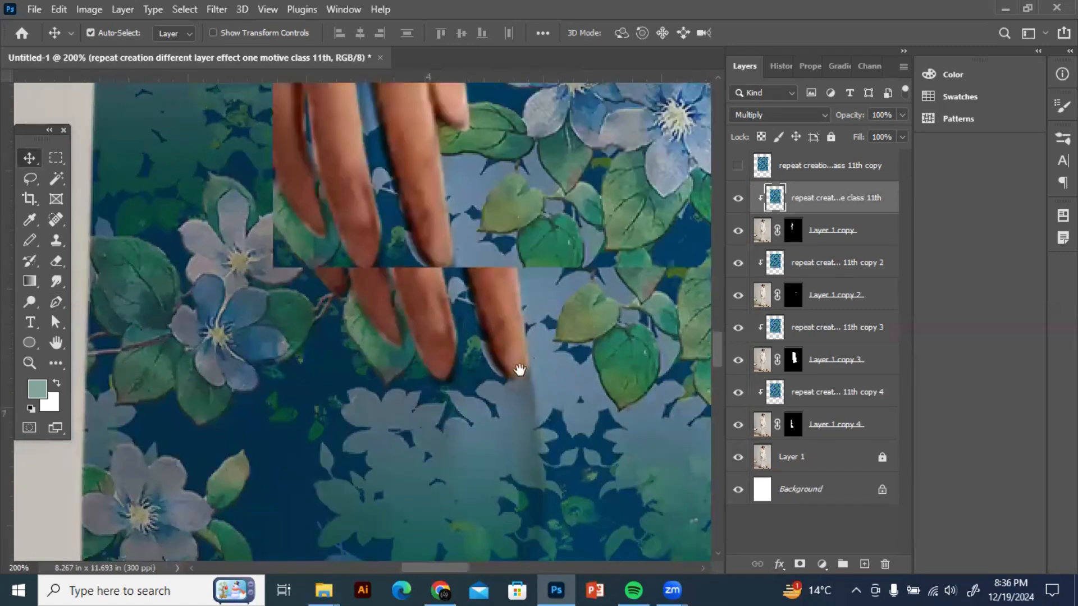
Examine the pattern's edges along the garment's far side and up to the shoulders and neckline
drag(646, 407, 358, 397)
drag(587, 329, 315, 425)
drag(646, 247, 444, 494)
drag(416, 124, 469, 465)
drag(471, 276, 572, 474)
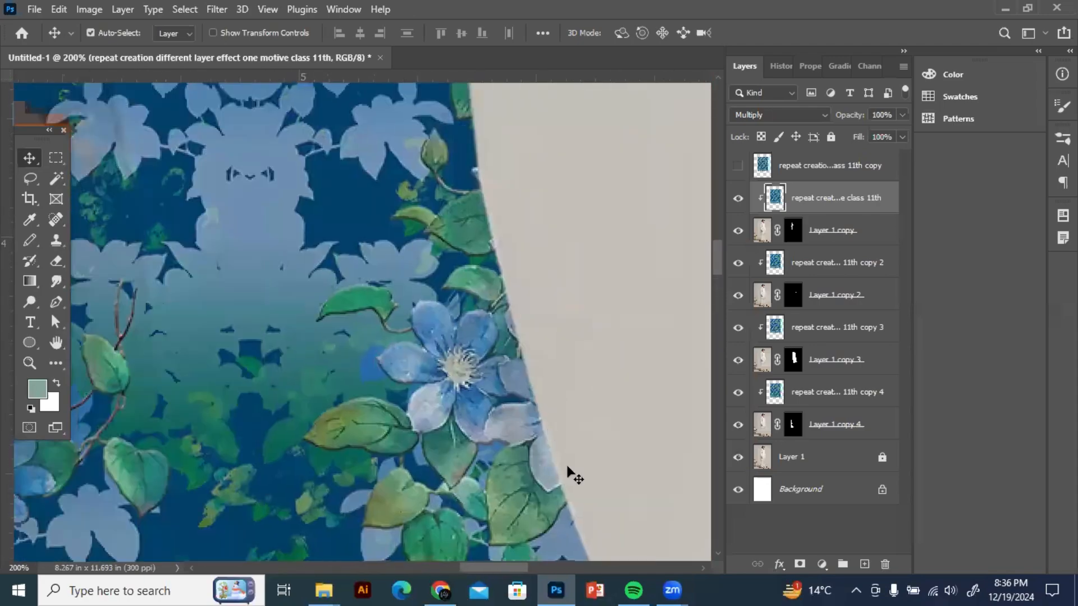
drag(516, 363, 522, 438)
drag(404, 241, 454, 500)
drag(342, 233, 318, 200)
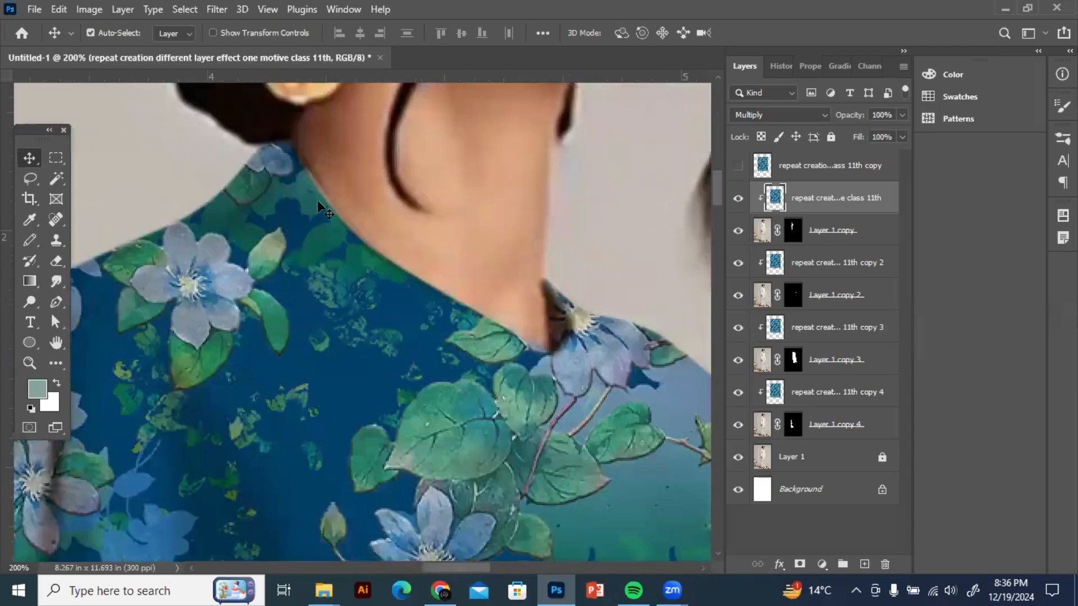
Unlock the photo layer, Layer 1, and choose the Smudge Tool for retouching it
click(799, 459)
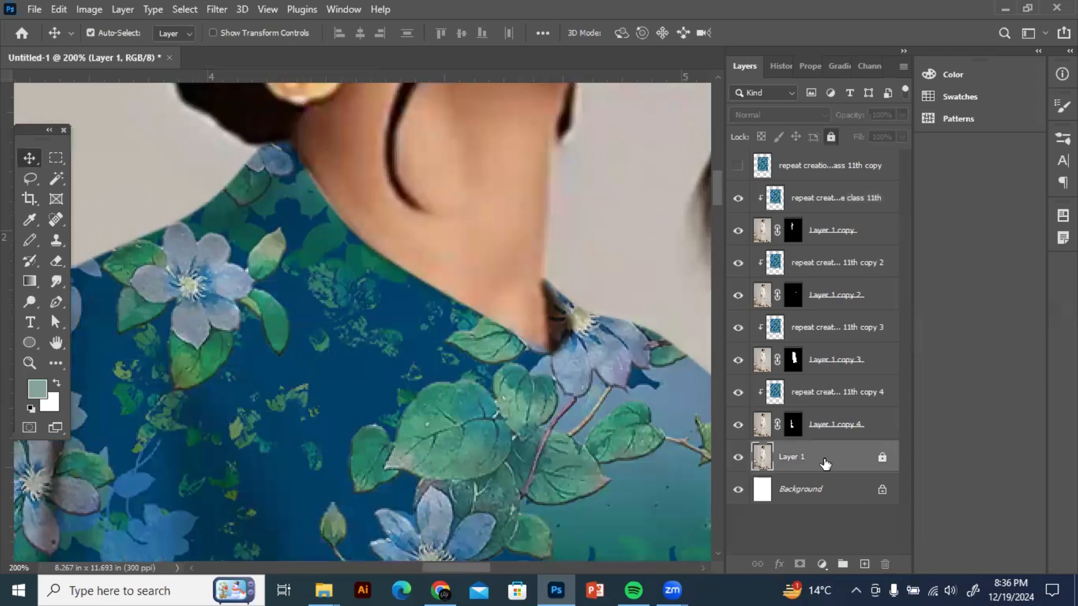
click(738, 457)
click(883, 458)
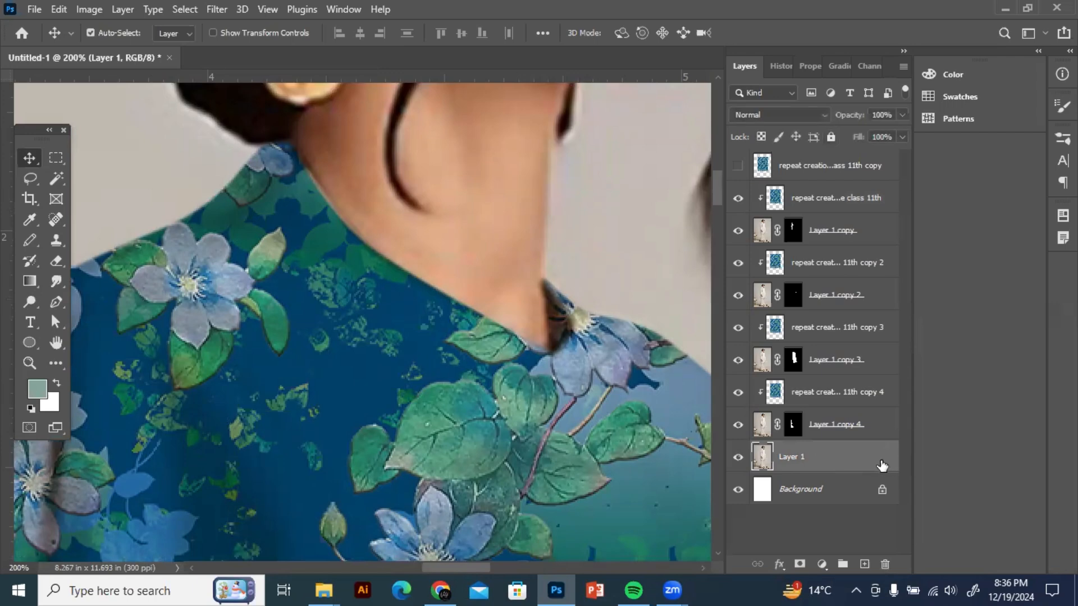
click(59, 284)
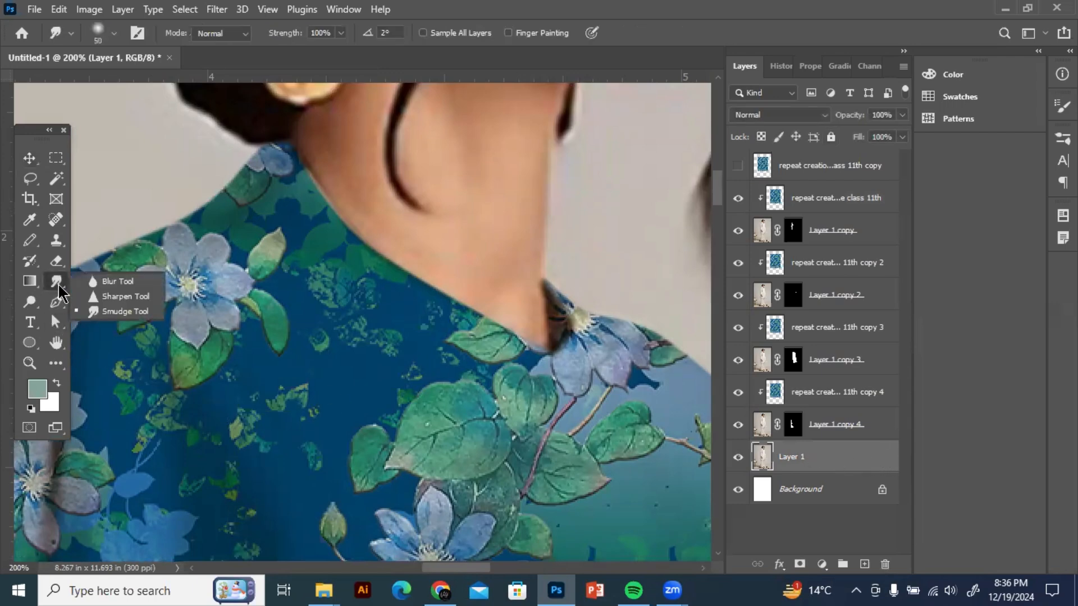
click(115, 311)
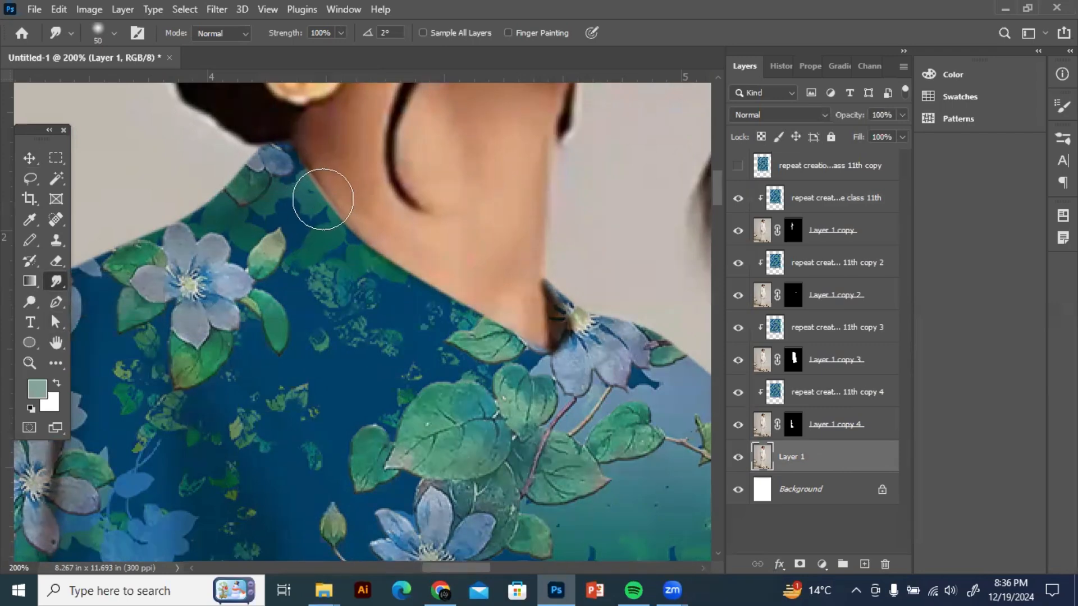
Smudge Layer 1 with a 50 px brush at 100% strength along the neckline, shoulder and upper sleeve edge
mouse_move(307, 191)
mouse_down()
mouse_move(286, 233)
mouse_move(313, 241)
mouse_move(296, 227)
mouse_move(372, 313)
mouse_move(488, 354)
mouse_move(559, 321)
mouse_up()
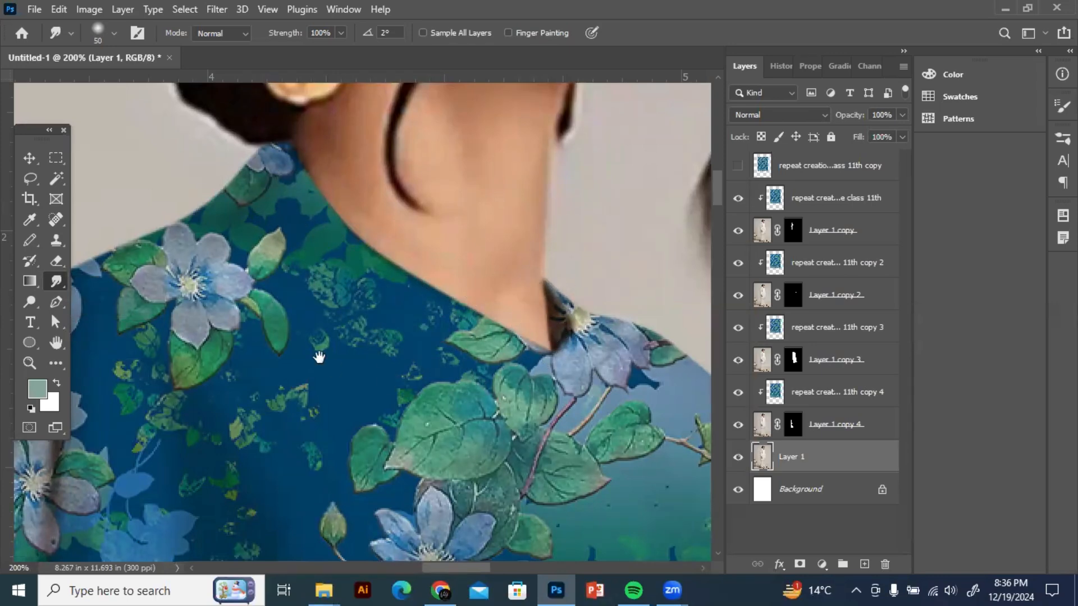
drag(318, 357, 401, 399)
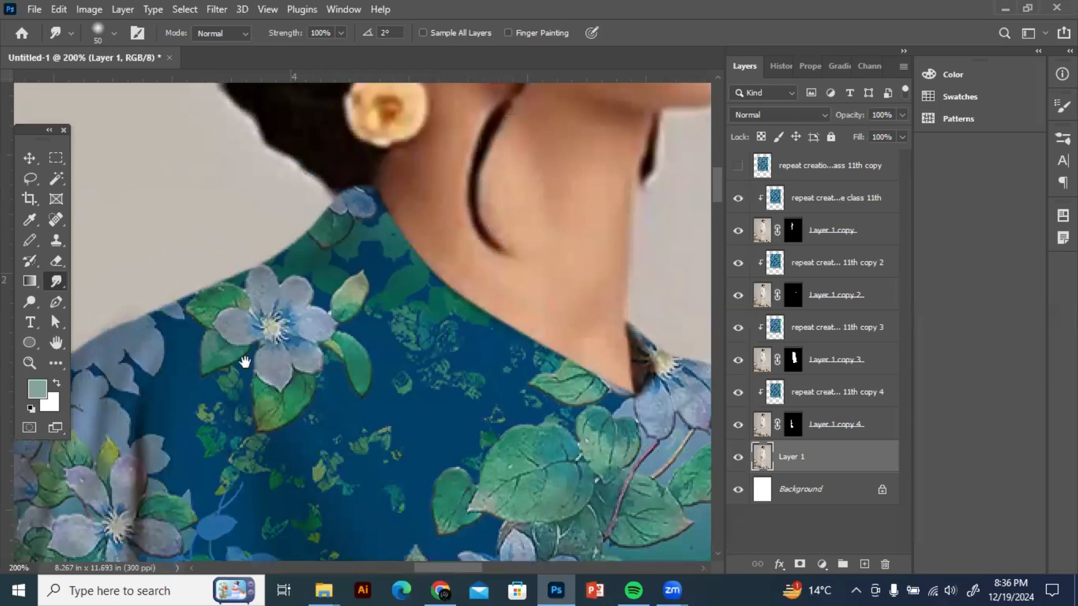
drag(246, 363, 442, 267)
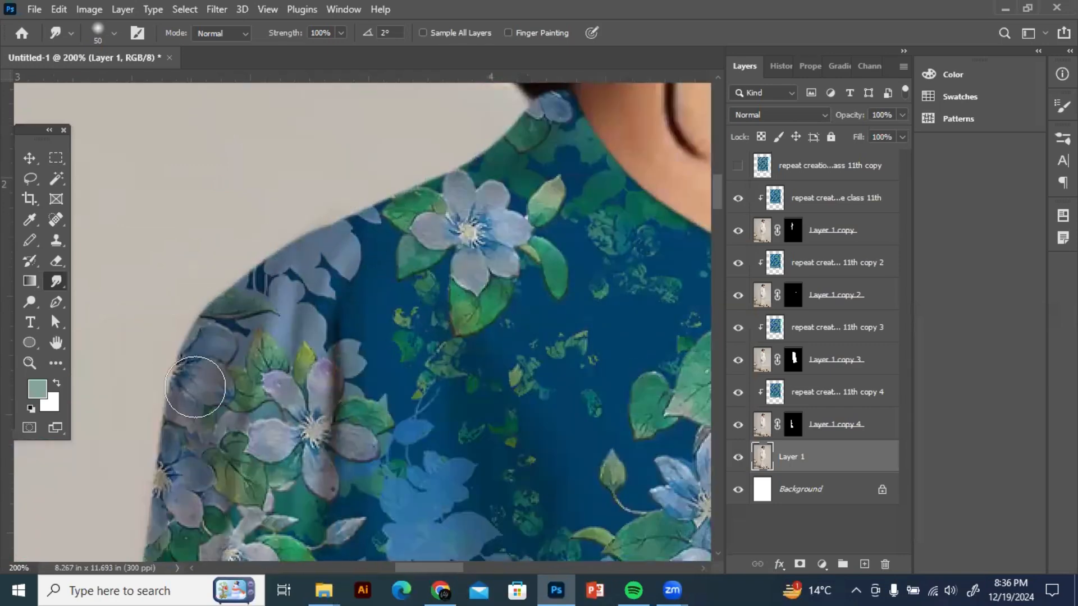
drag(202, 378, 318, 247)
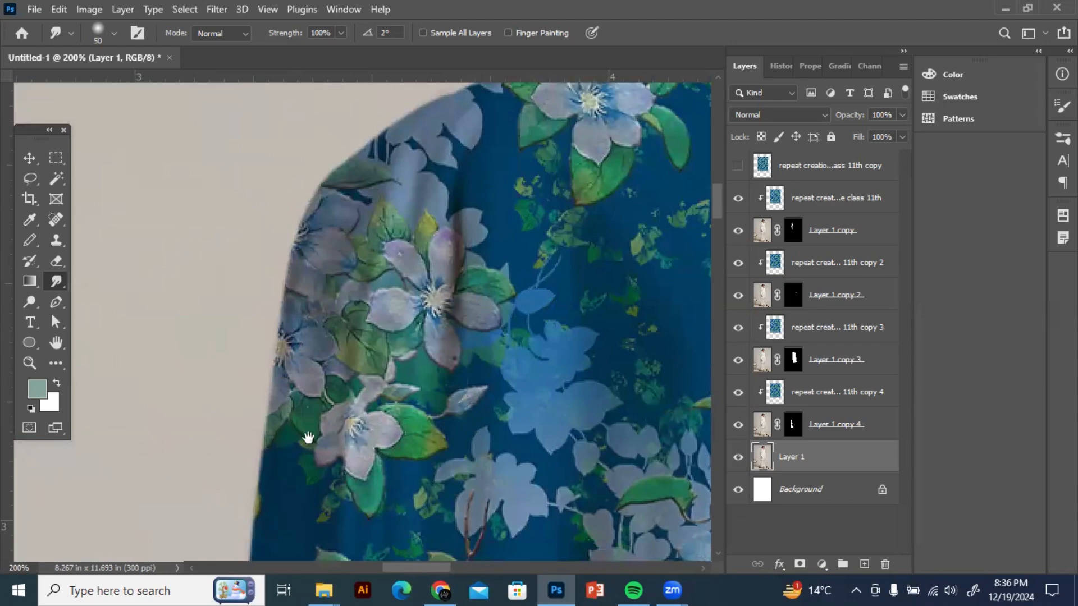
drag(308, 440, 347, 287)
drag(310, 478, 289, 344)
Smudge Layer 1 along the outer edge of the sleeve from the upper arm down to the cuff
drag(353, 440, 405, 191)
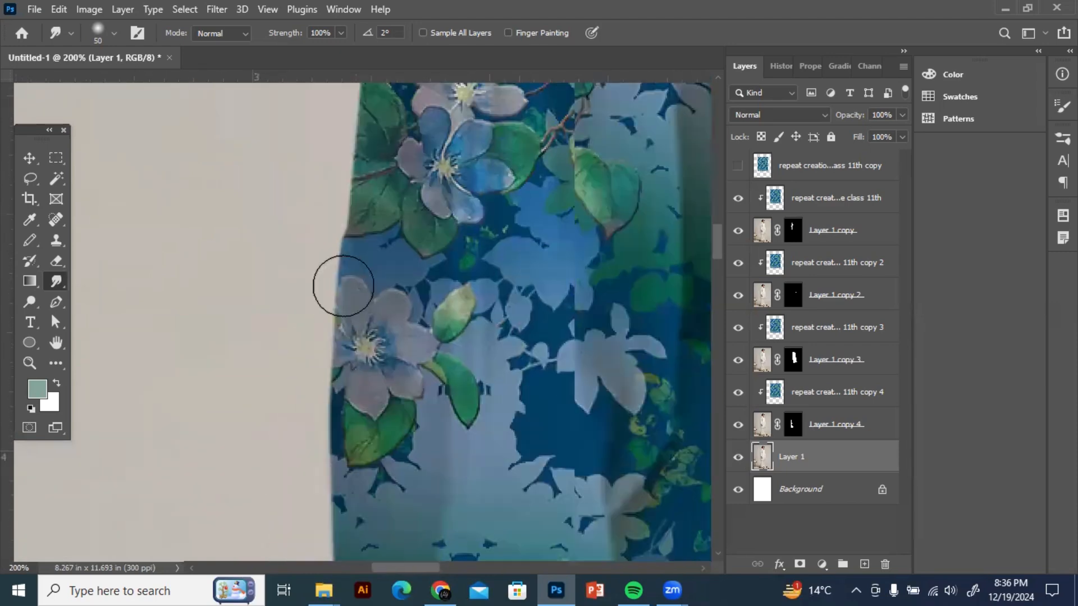
drag(377, 316, 393, 129)
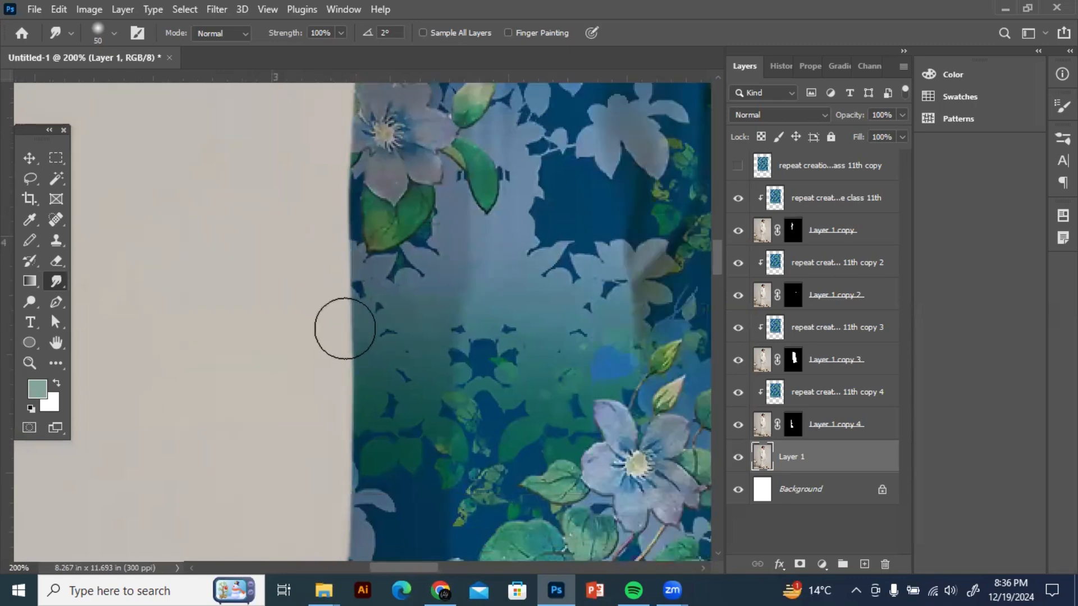
drag(356, 492, 403, 257)
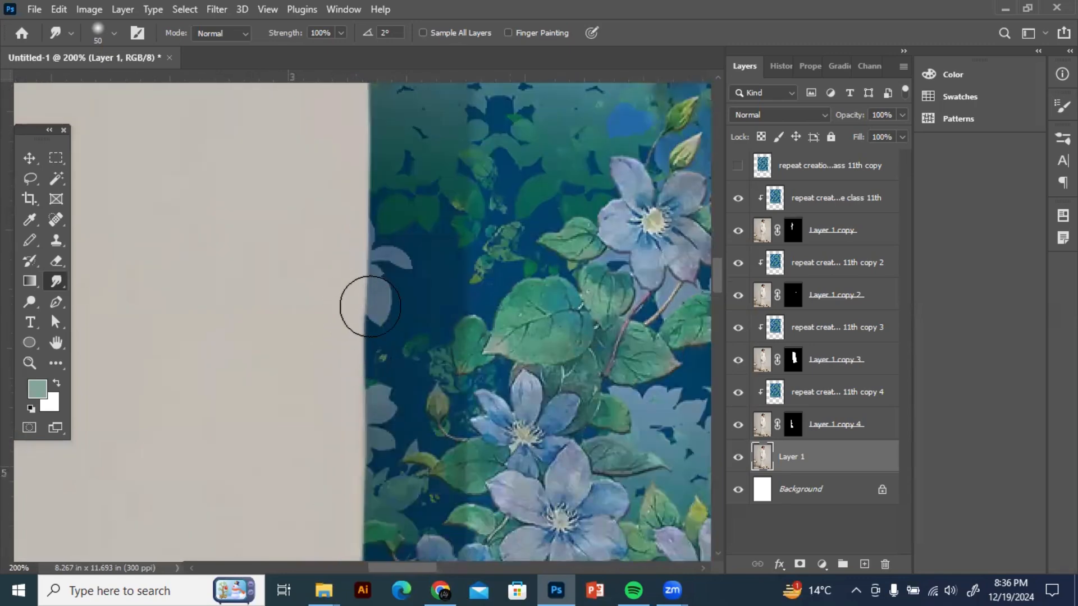
drag(385, 481, 371, 286)
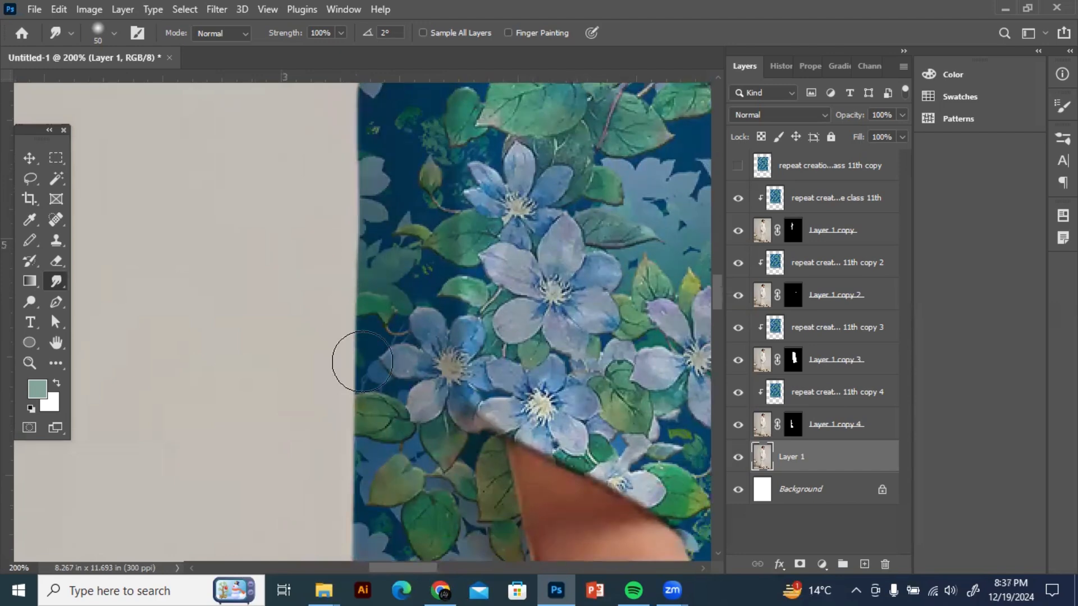
drag(385, 481, 349, 320)
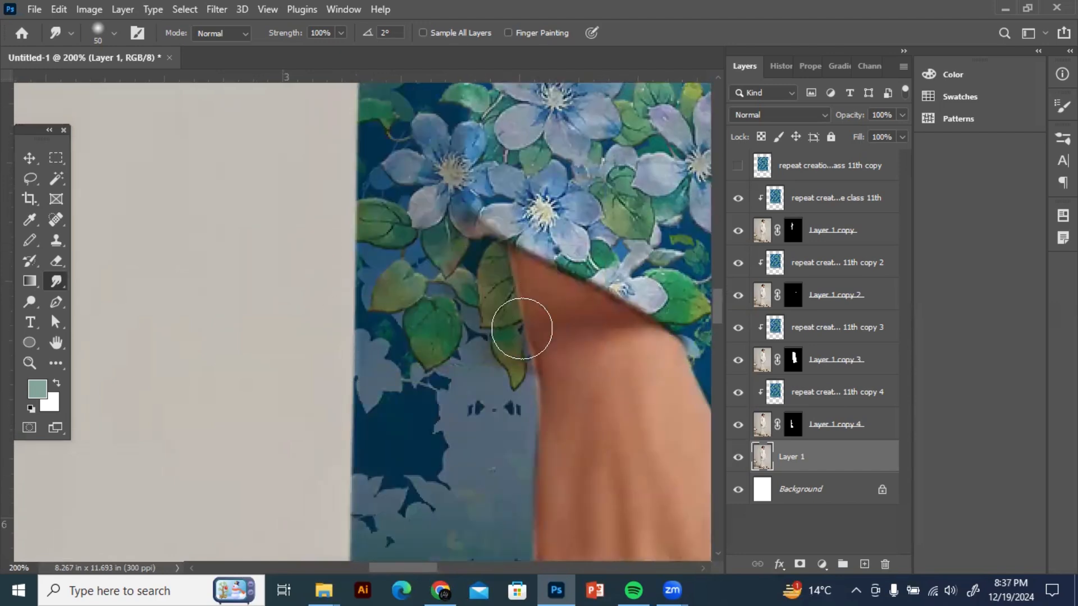
Smudge Layer 1 along the edge of the wrist and the back of the hand
drag(542, 350, 429, 270)
mouse_move(433, 291)
mouse_down()
mouse_move(406, 303)
mouse_move(409, 287)
mouse_up()
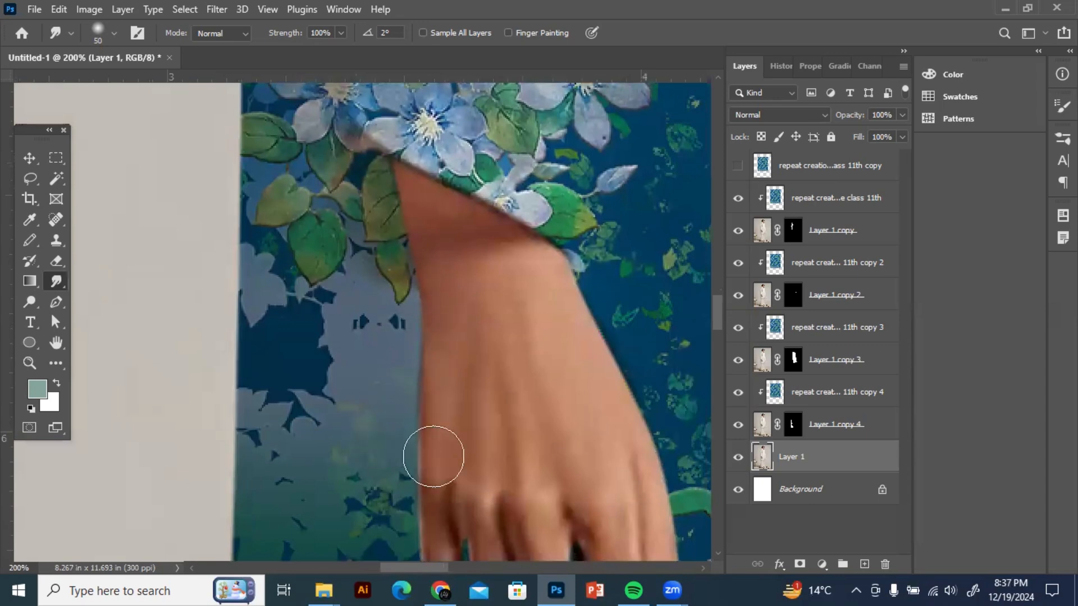
drag(470, 270, 428, 308)
drag(432, 484, 418, 351)
drag(355, 345, 344, 452)
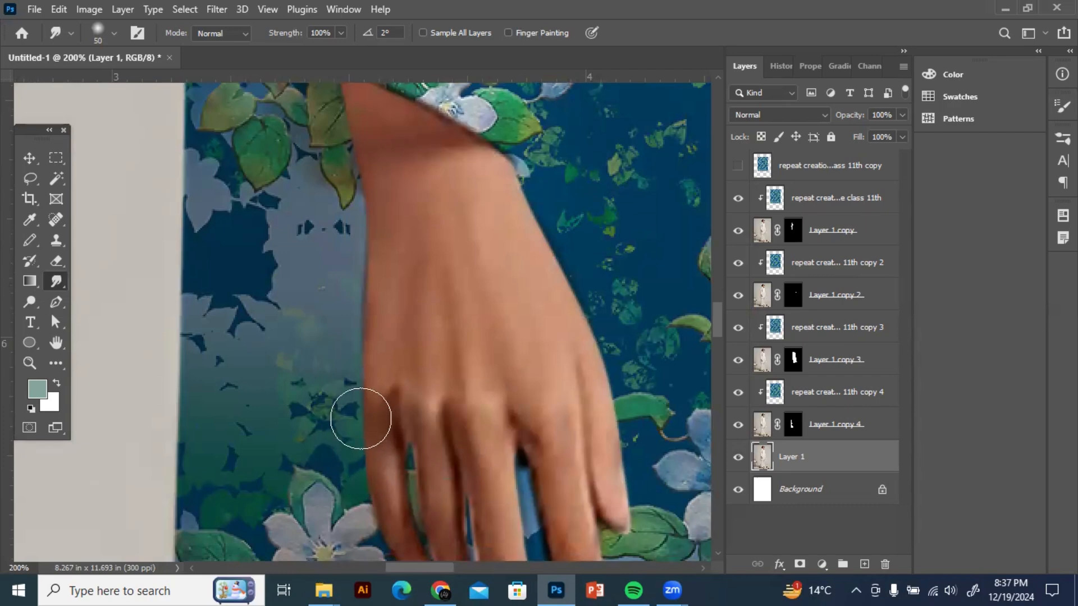
Reduce the smudge brush to 25 px and blend the edges around and between the fingers on Layer 1
key(bracketleft)
key(bracketleft)
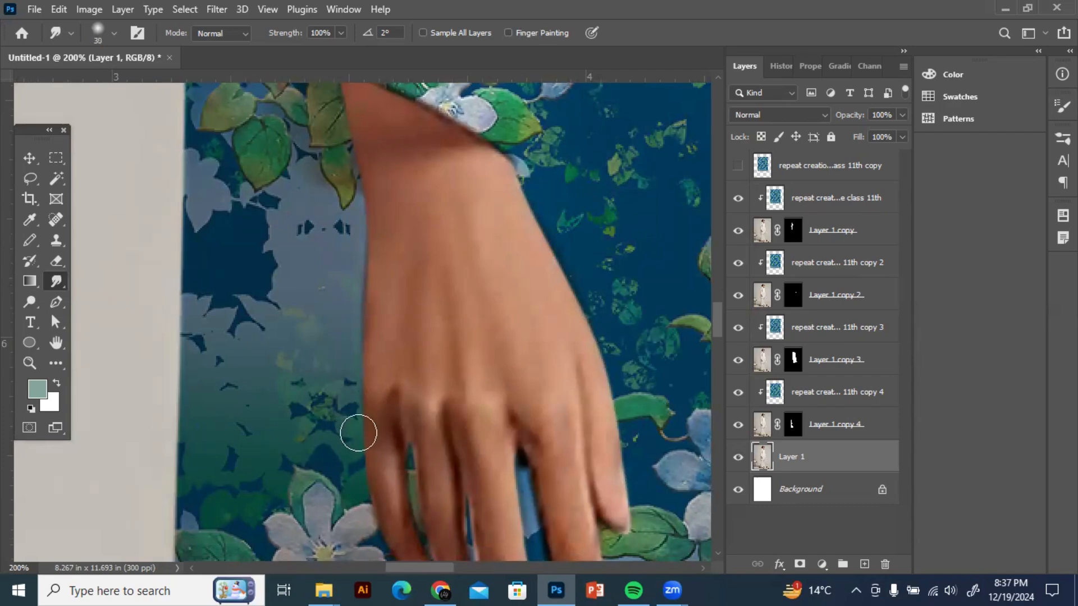
scroll(381, 469, down, 3)
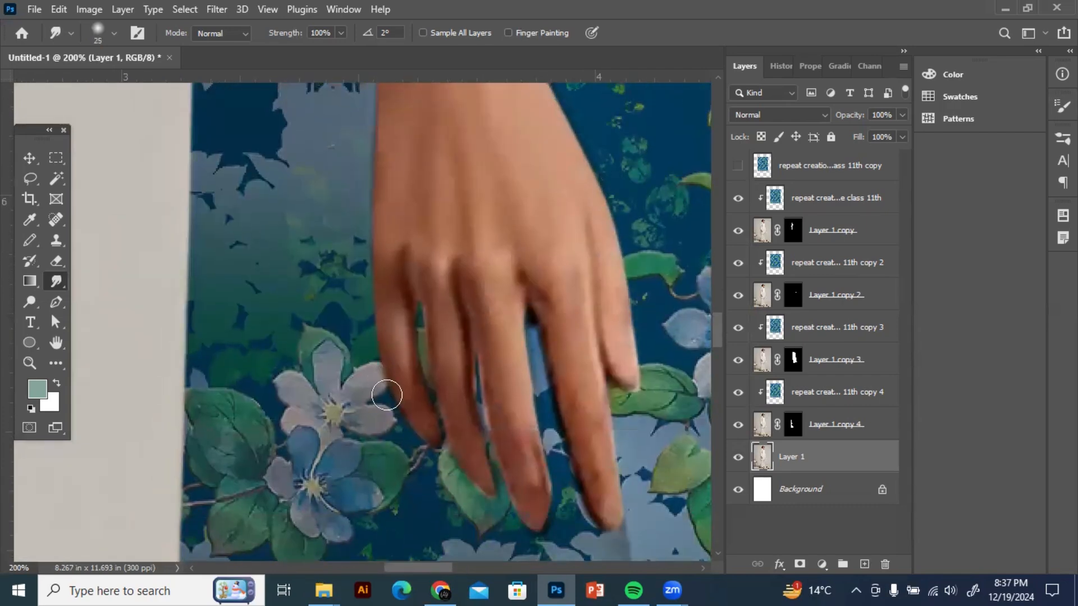
drag(421, 389, 412, 326)
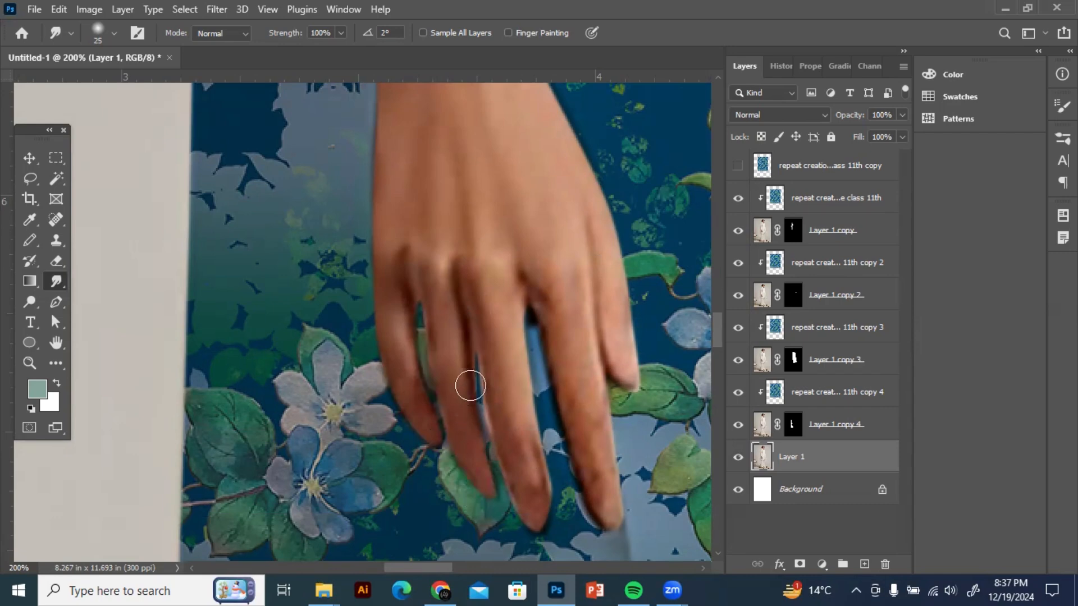
drag(484, 385, 494, 418)
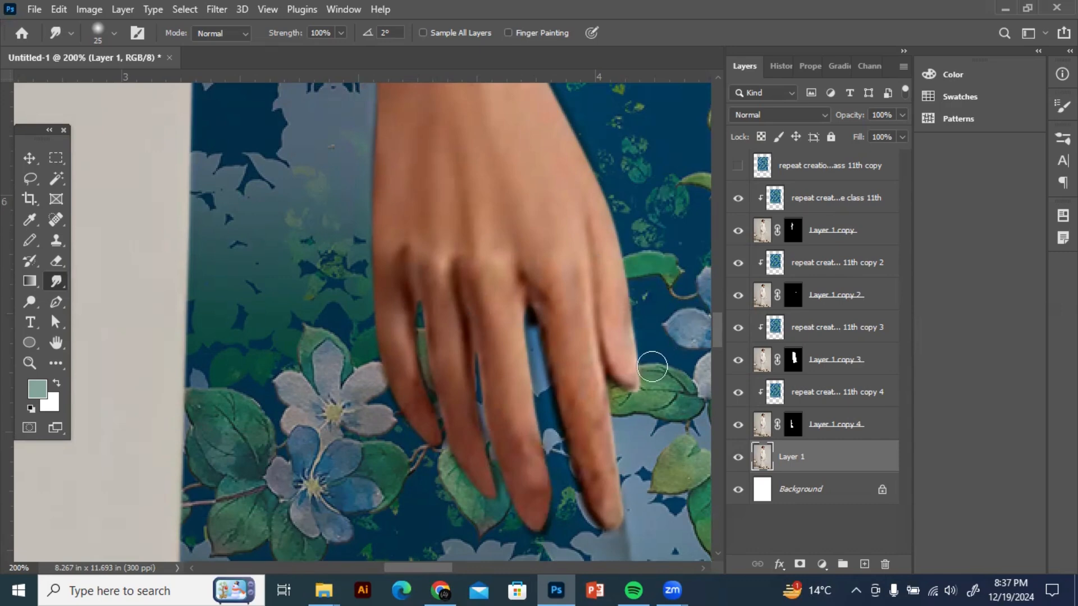
drag(649, 363, 639, 345)
drag(593, 421, 603, 425)
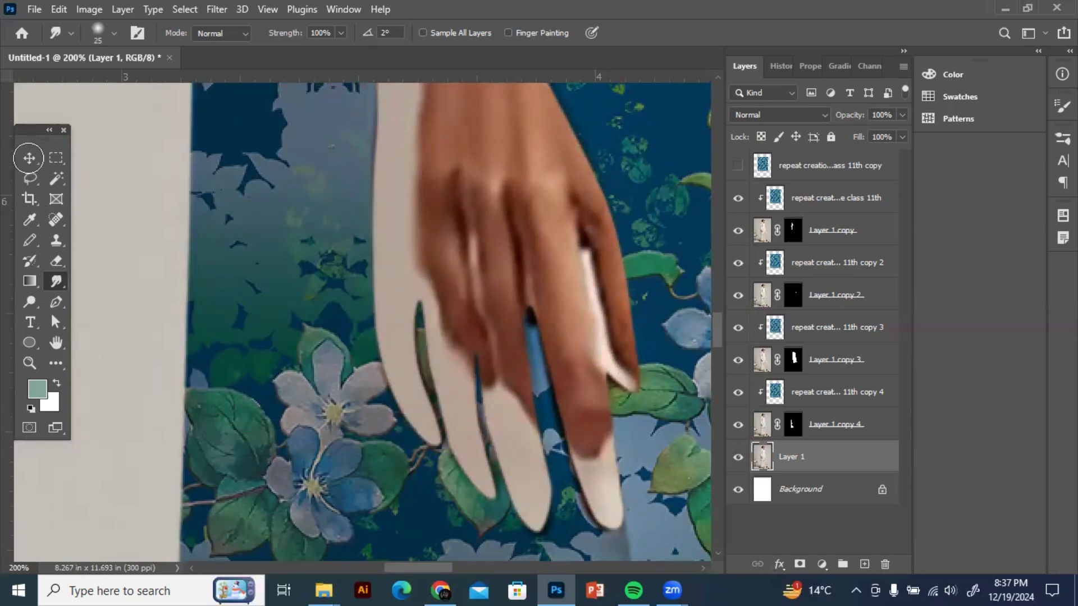
Restore the shifted Layer 1 to line up with the hand cut-out and toggle its visibility to compare
key(ctrl+minus)
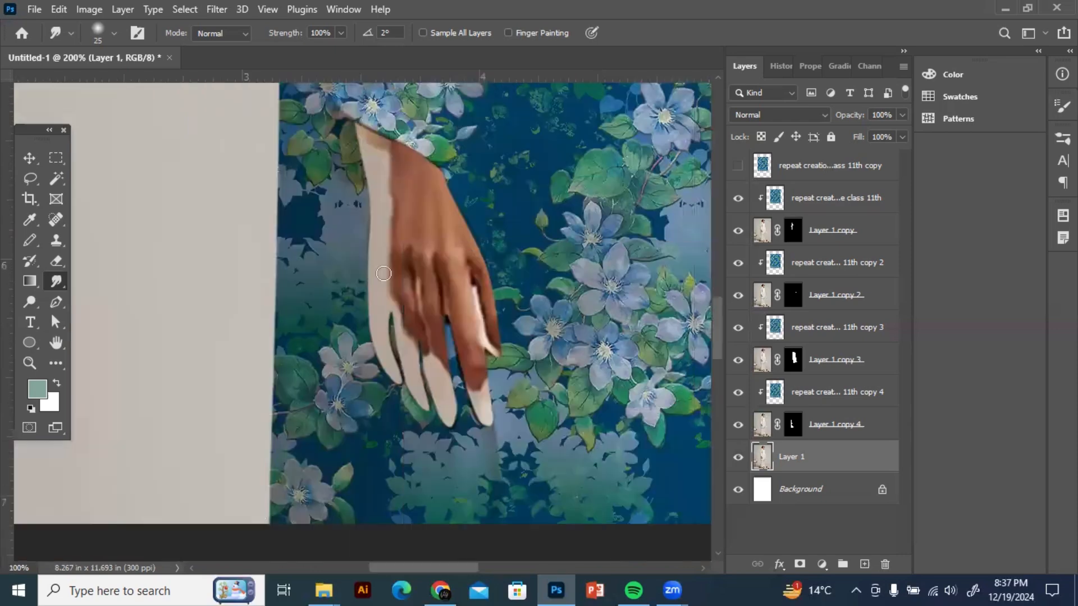
drag(396, 247, 404, 275)
key(ctrl+minus)
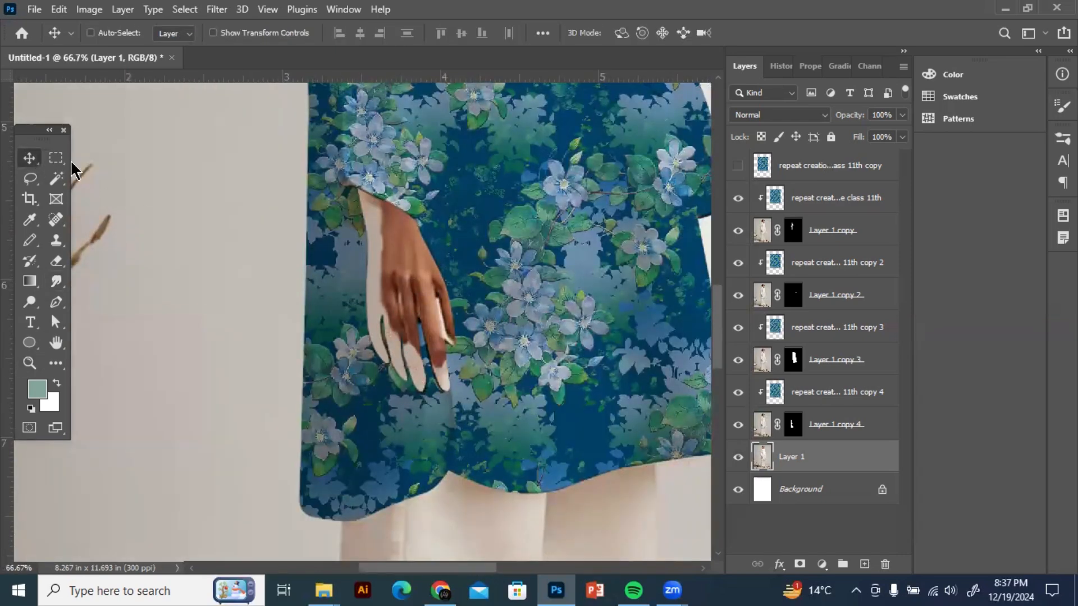
key(ctrl)
click(738, 460)
click(738, 461)
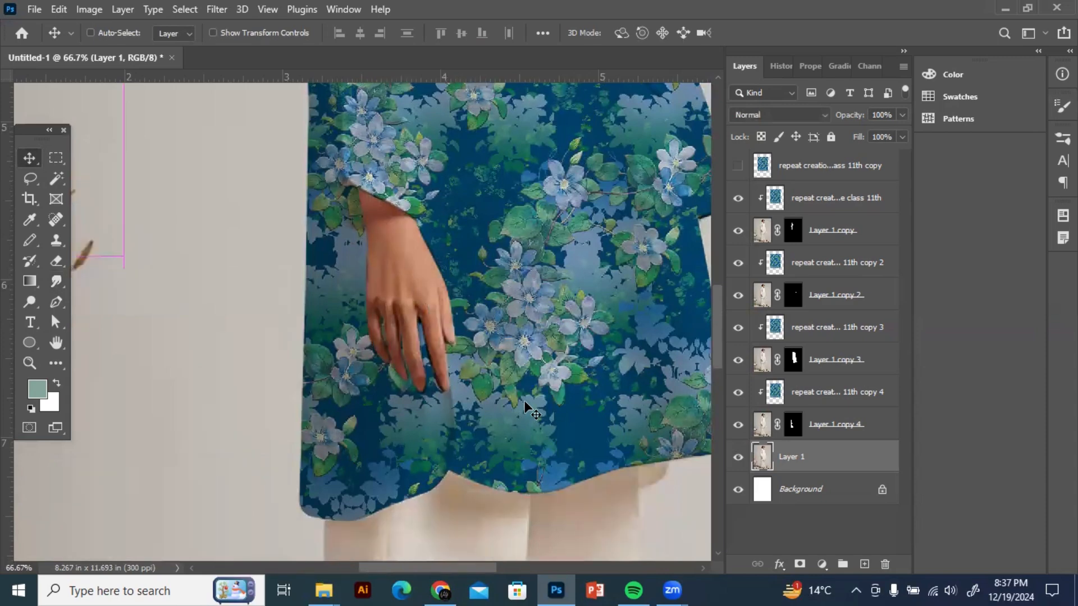
Smudge the remaining light edges around the fingertips on Layer 1 with the 25 px brush at 300% zoom
key(ctrl+plus)
key(ctrl+plus)
key(ctrl+plus)
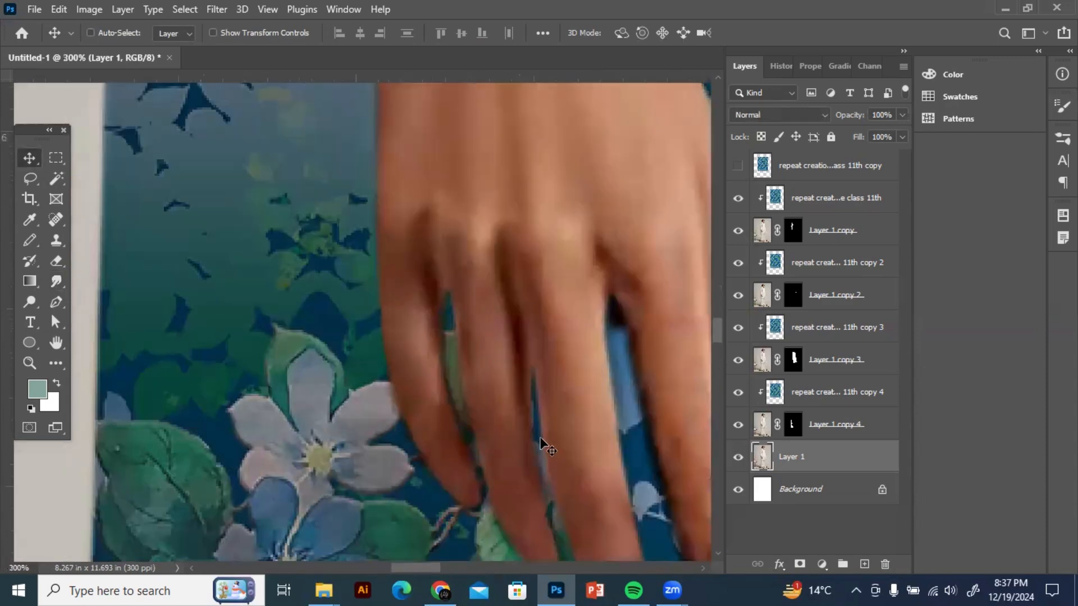
drag(539, 438, 331, 330)
drag(412, 345, 298, 337)
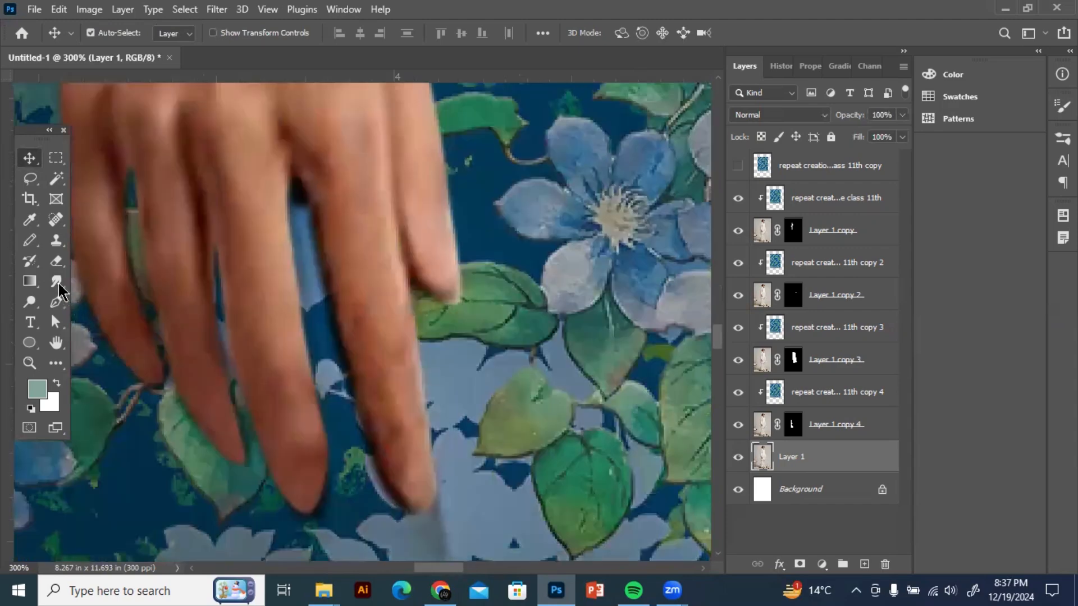
click(59, 284)
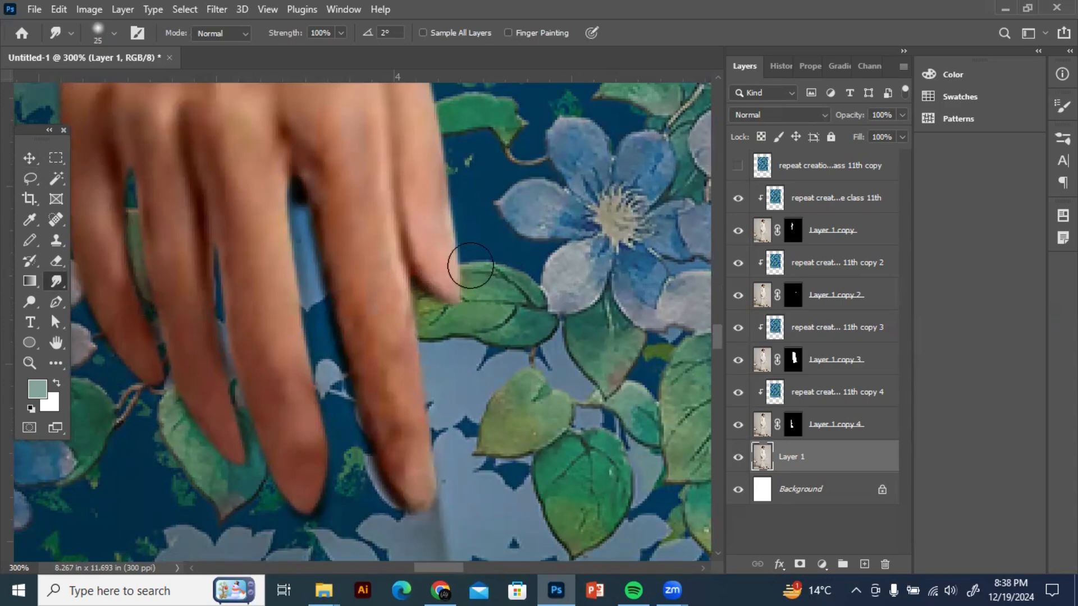
key(ctrl+minus)
key(ctrl+minus)
key(ctrl+minus)
key(ctrl+minus)
key(ctrl+minus)
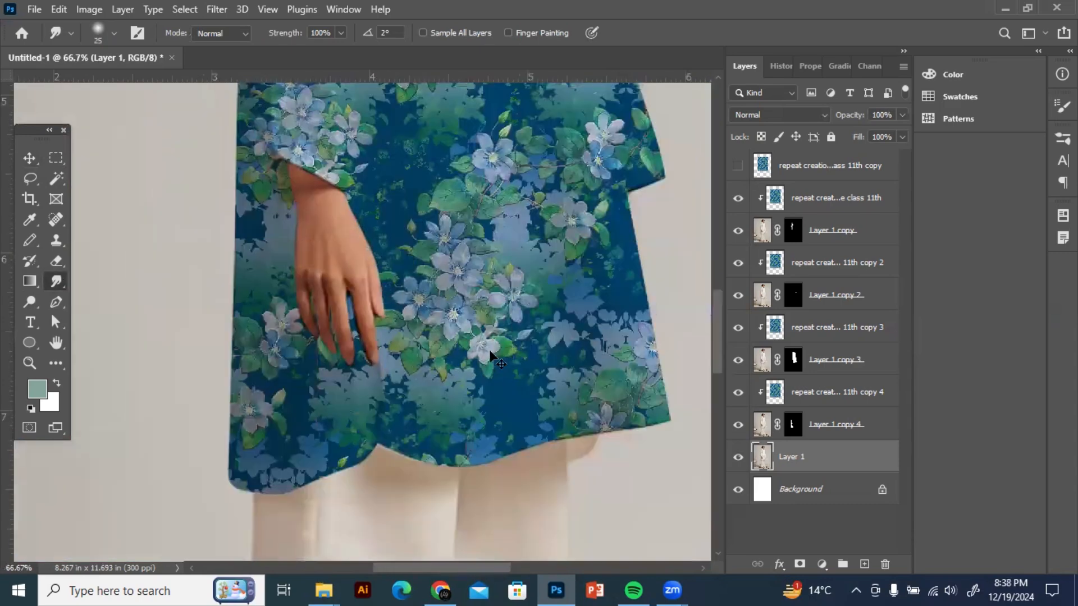
Lock all properties of Layer 1 so the retouched photo layer cannot be moved
key(ctrl+minus)
key(ctrl+minus)
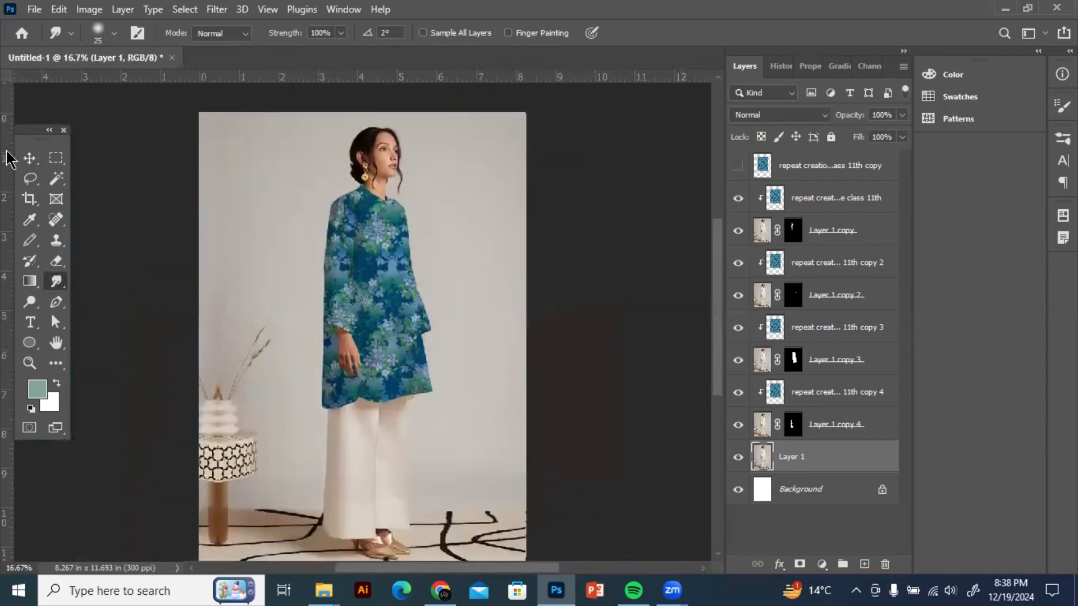
click(30, 158)
key(ctrl+plus)
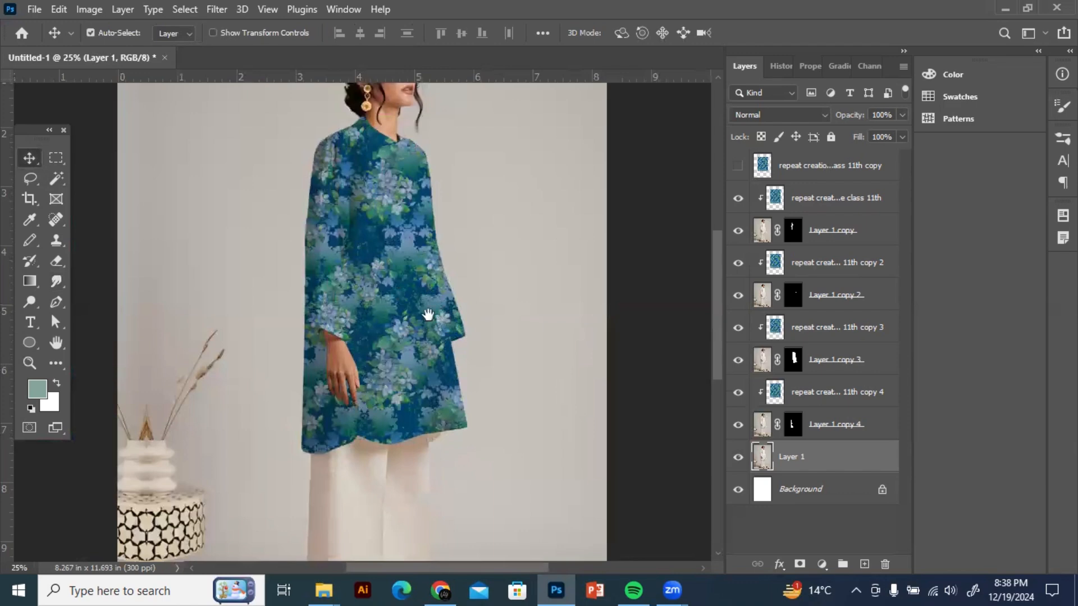
drag(428, 315, 434, 333)
click(831, 136)
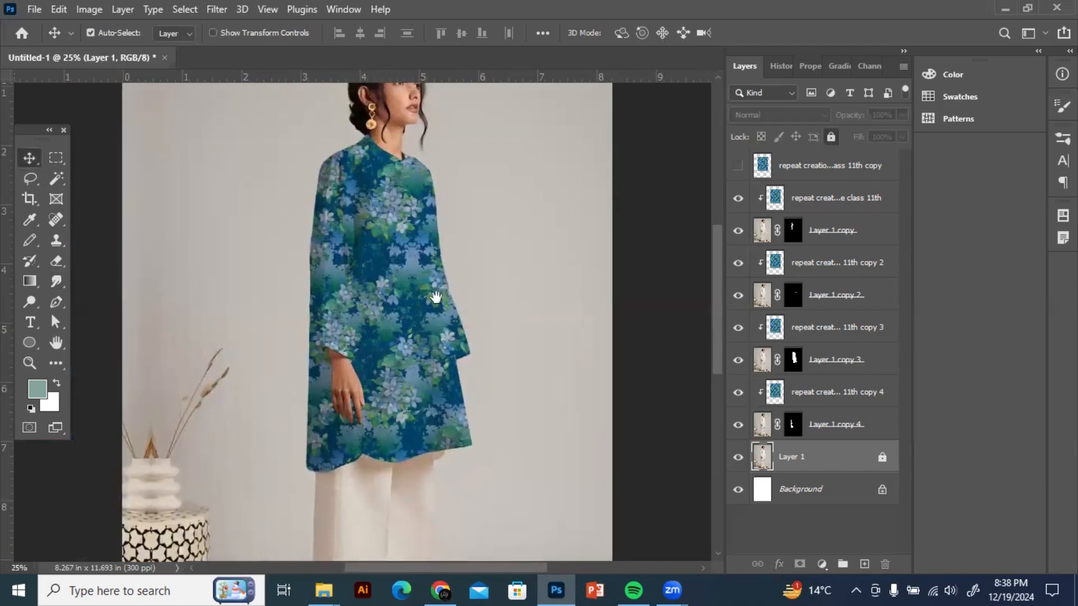
drag(435, 296, 468, 336)
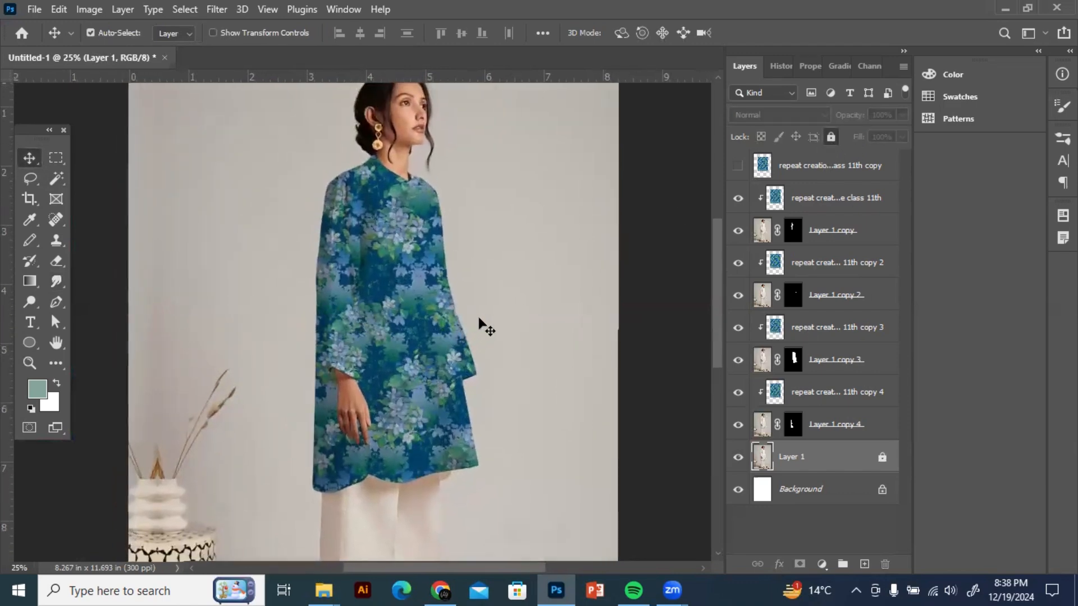
Reposition the floral patterns on the garment's body and near sleeve with the Move Tool
drag(426, 365, 314, 424)
drag(336, 338, 407, 315)
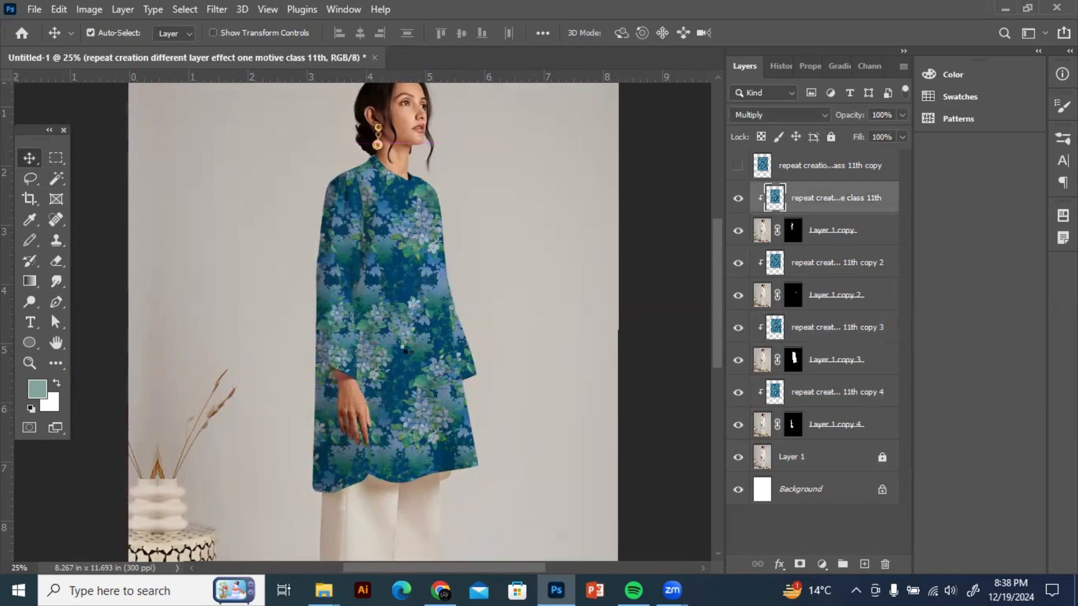
click(416, 343)
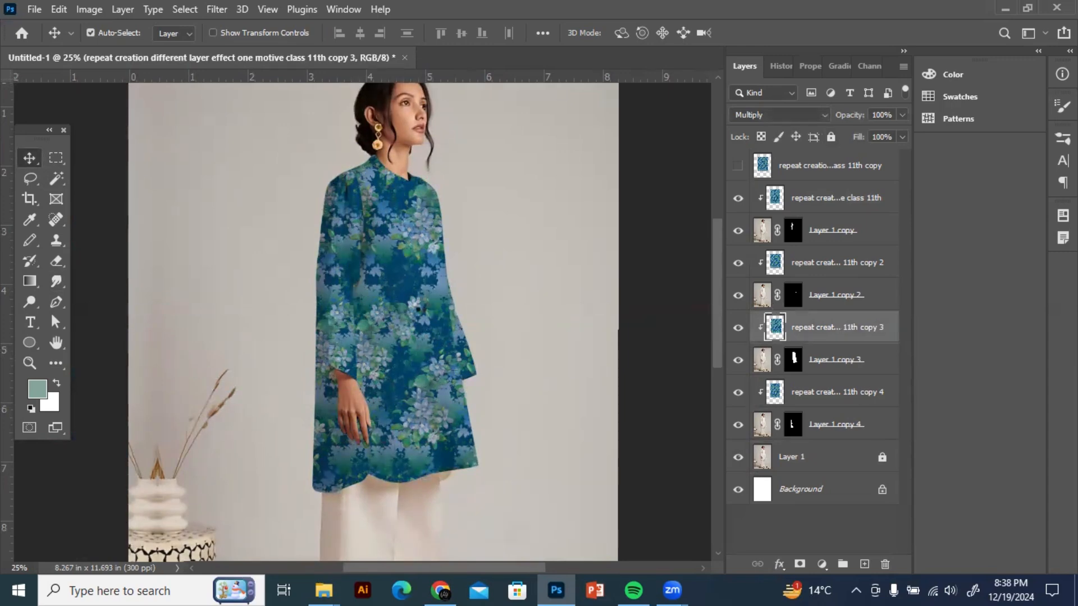
click(501, 362)
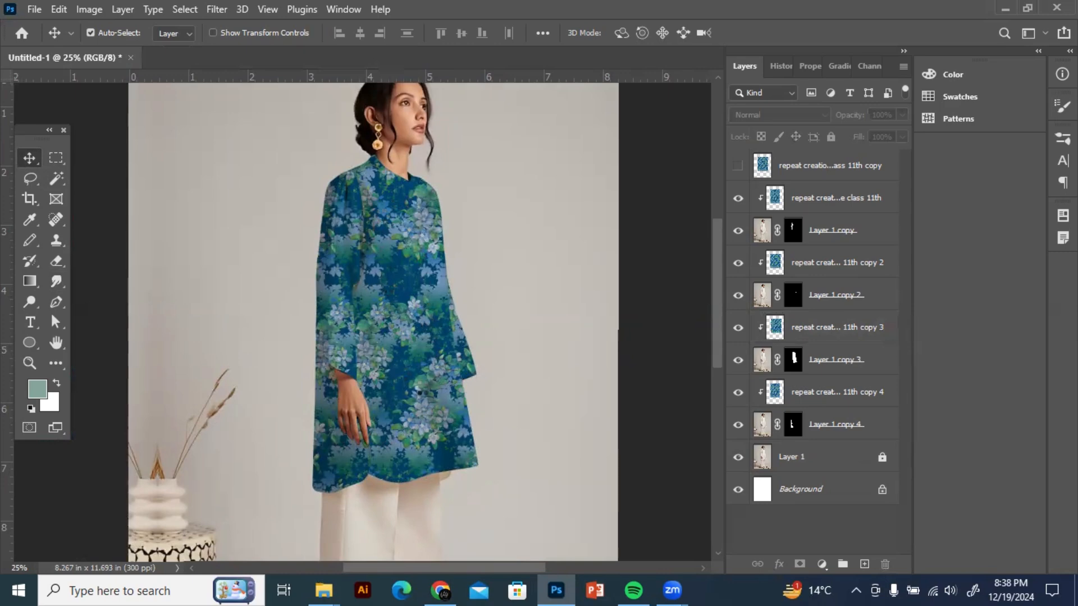
click(422, 392)
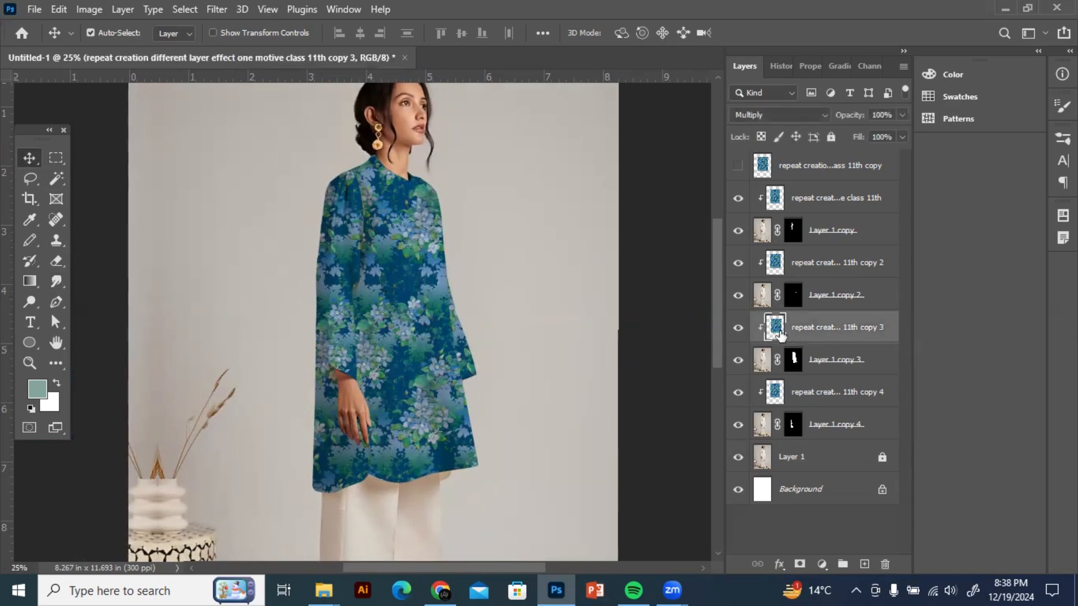
Darken a vertical fold from below the far sleeve to the hem on Layer 1 copy 3 with the 175 px Burn Tool
click(830, 361)
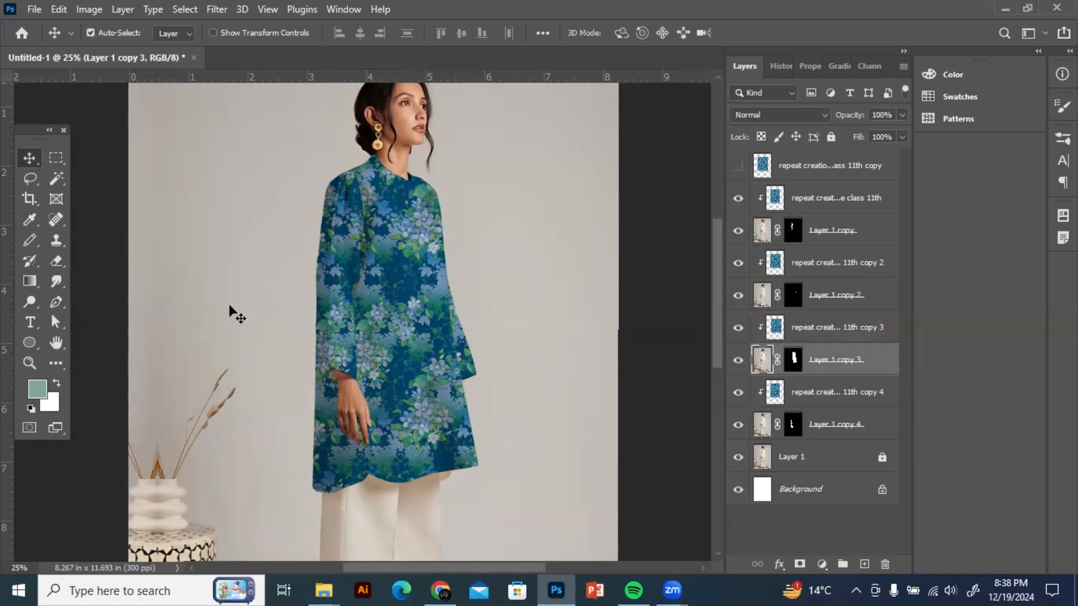
click(31, 306)
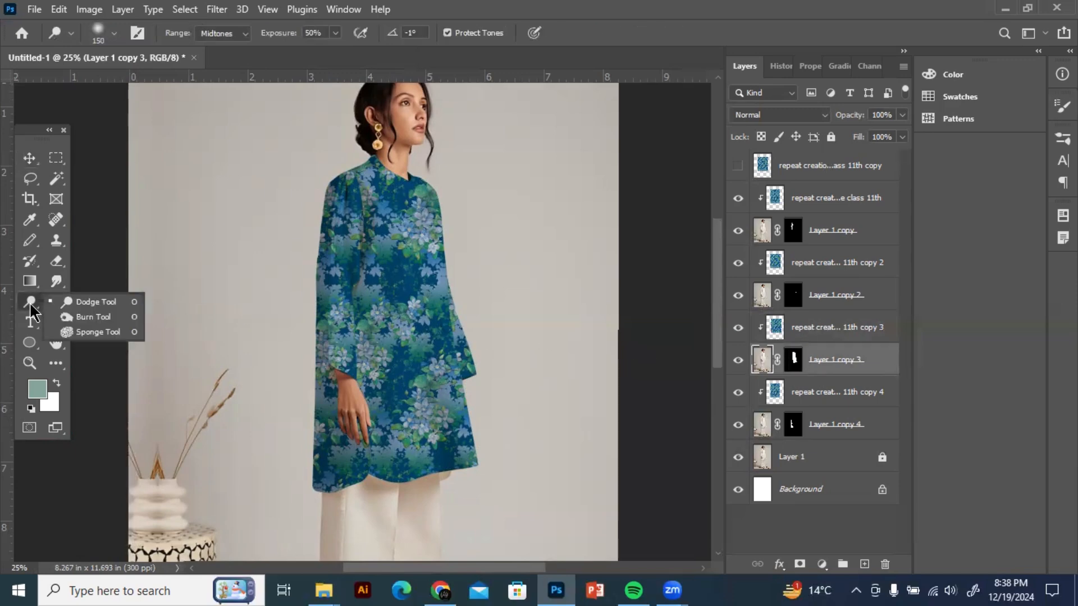
click(88, 315)
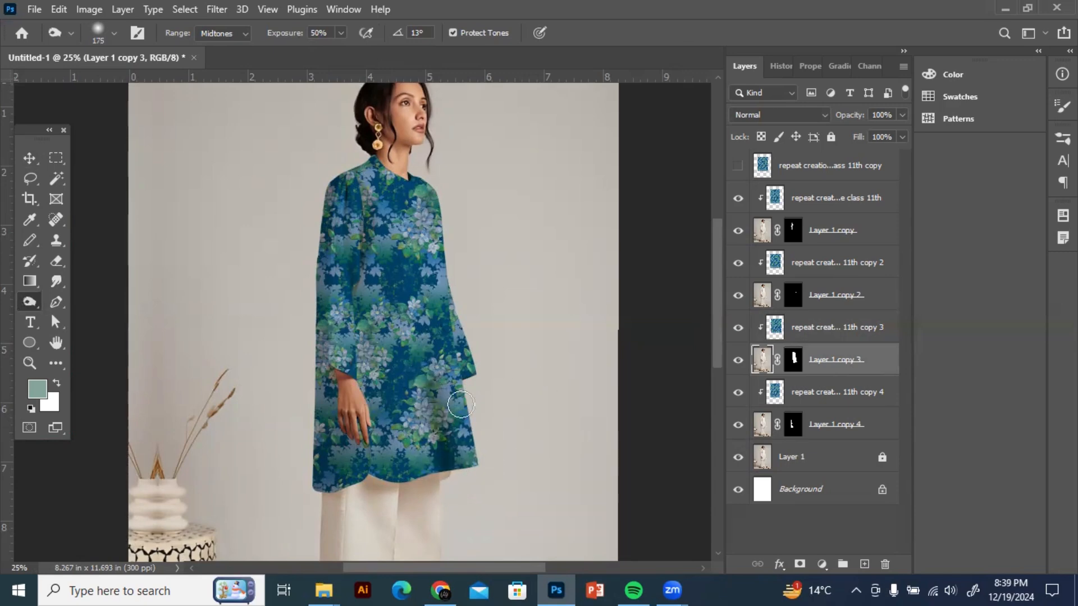
mouse_move(464, 401)
mouse_down()
mouse_move(448, 382)
mouse_move(444, 446)
mouse_up()
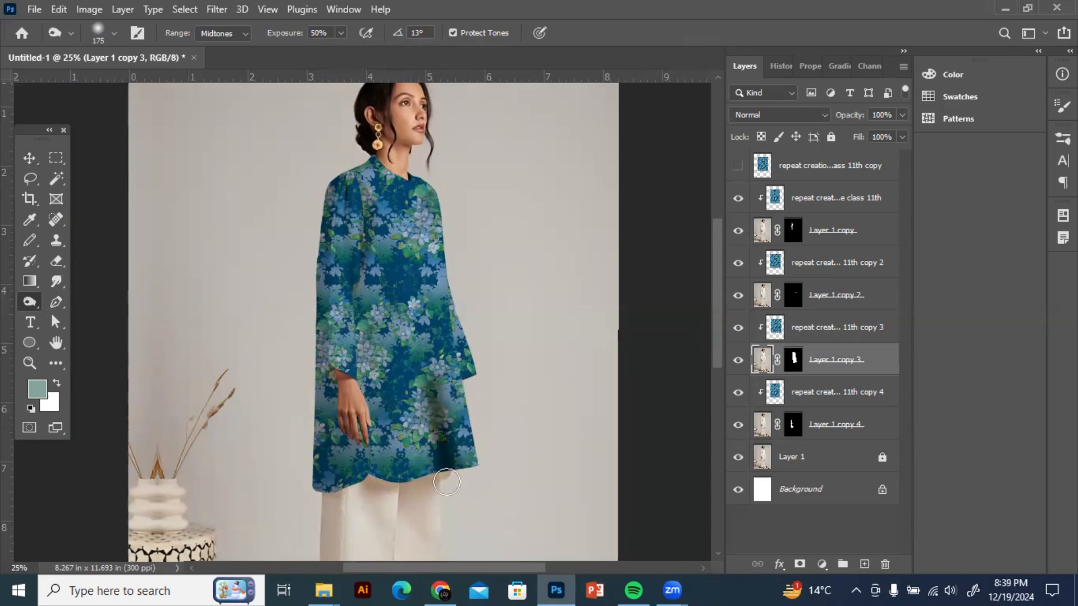
drag(447, 483, 435, 448)
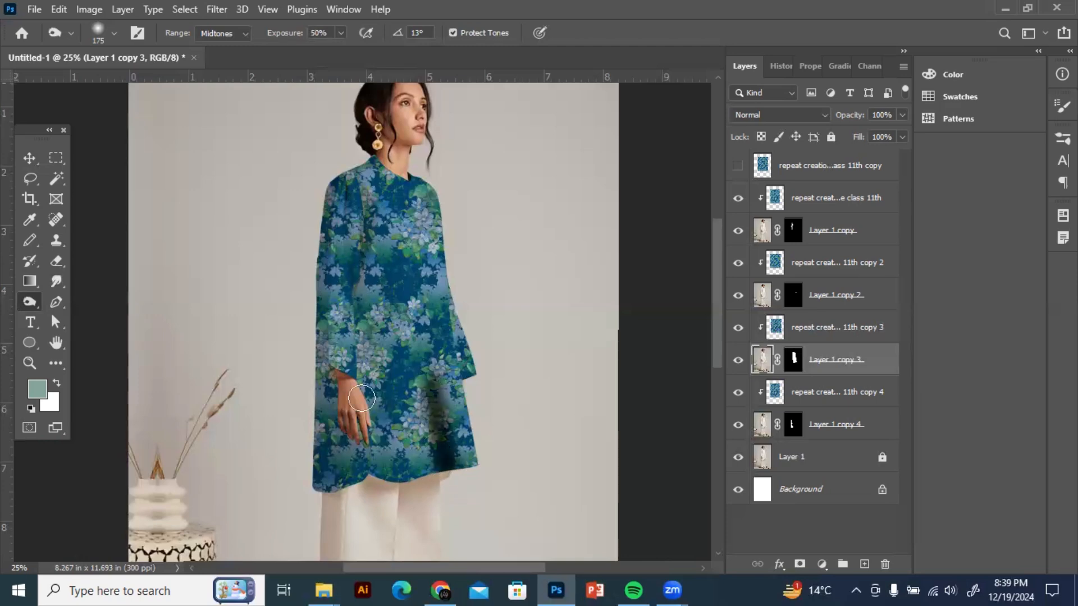
key(ctrl+plus)
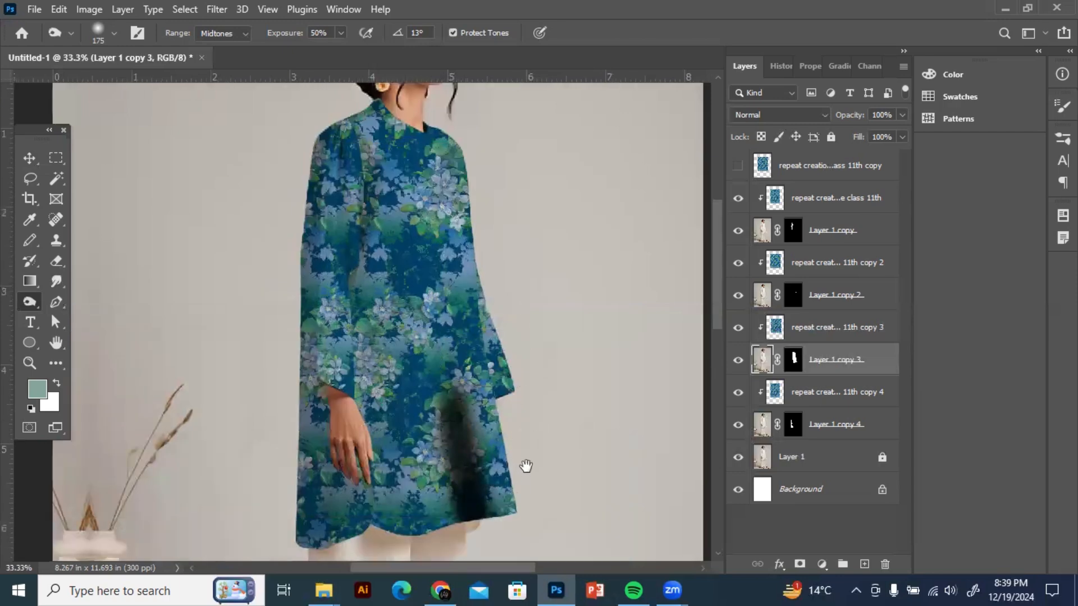
mouse_move(527, 466)
mouse_down()
mouse_move(522, 356)
mouse_move(508, 317)
mouse_move(508, 361)
mouse_move(499, 275)
mouse_up()
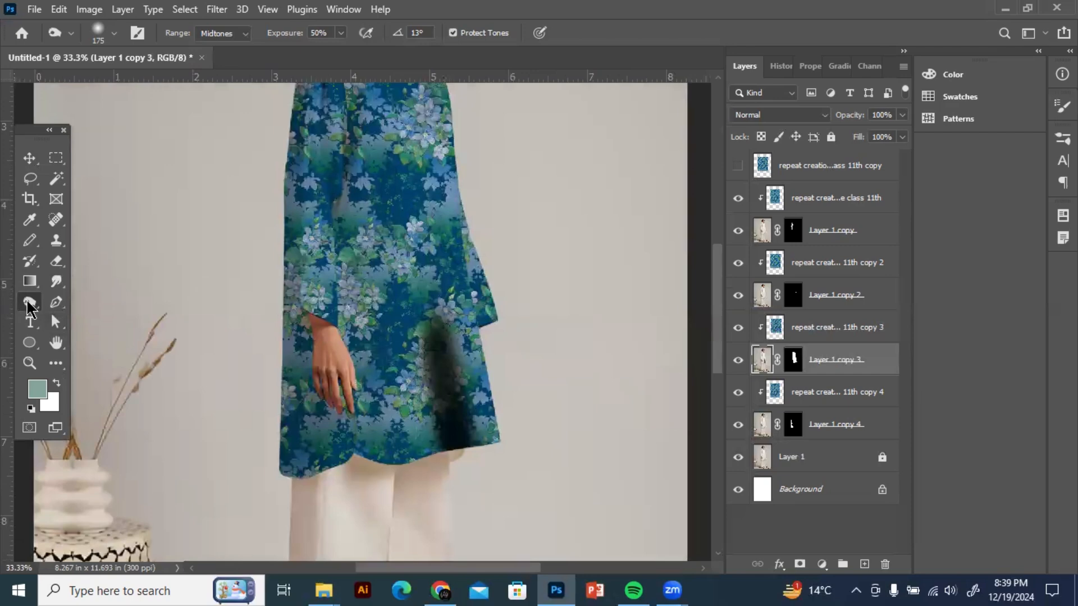
Undo the last three burn strokes on Layer 1 copy 3 to soften the fold shadow
right_click(28, 303)
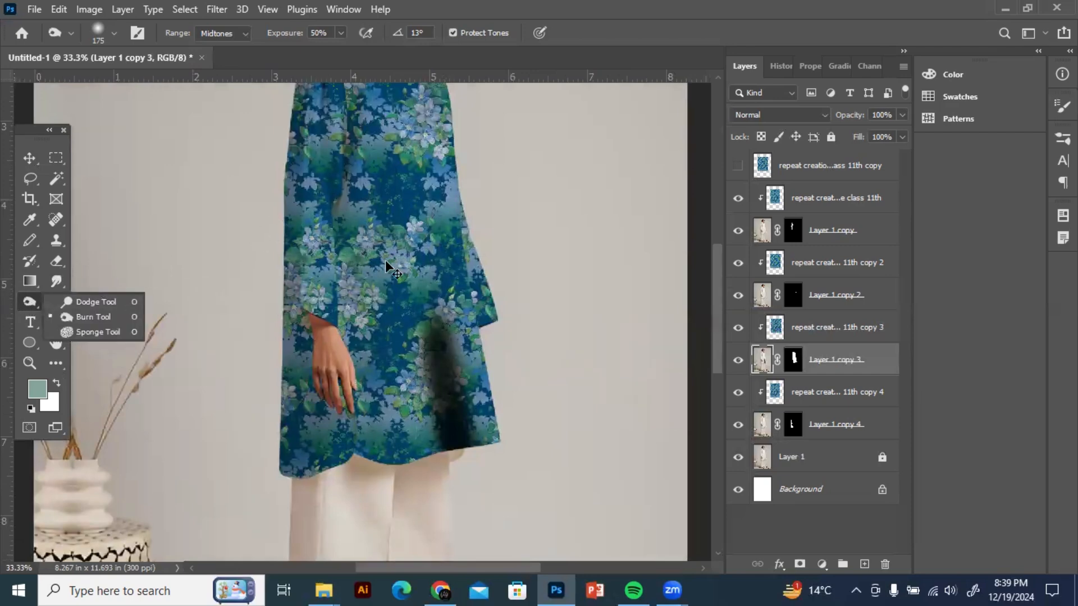
click(29, 157)
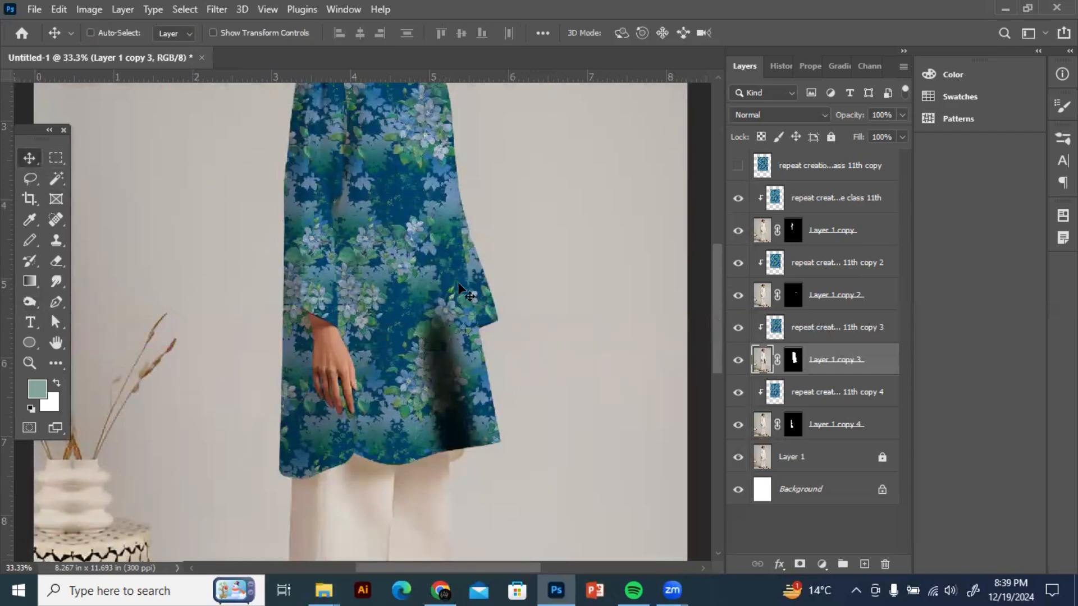
click(441, 319)
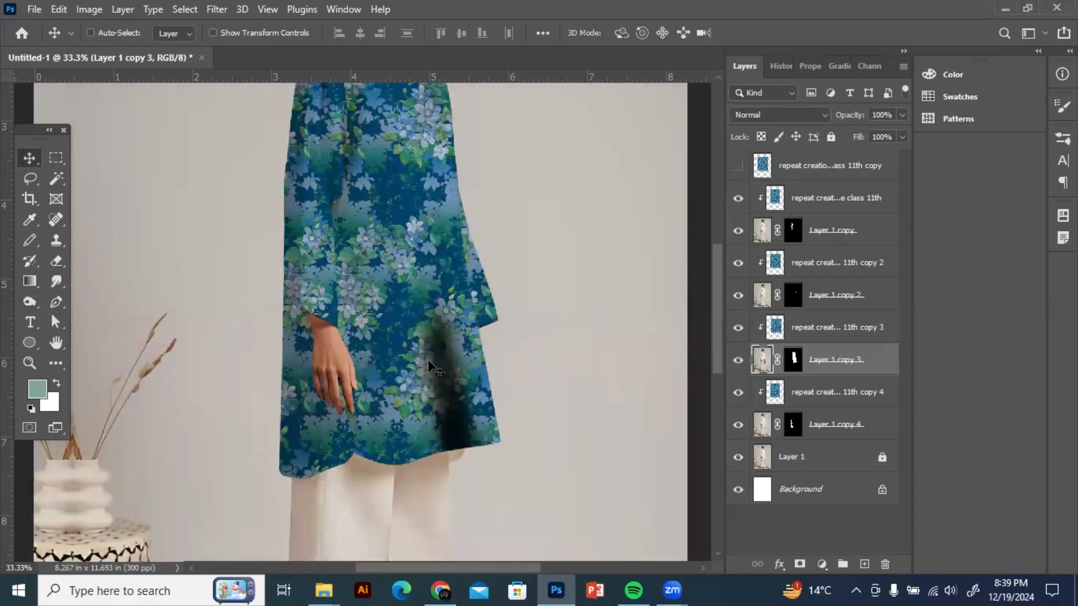
key(ctrl+z)
key(ctrl+z)
key(ctrl+z)
Try the Dodge Tool, then return to the Burn Tool with Layer 1 copy 3 selected
right_click(27, 303)
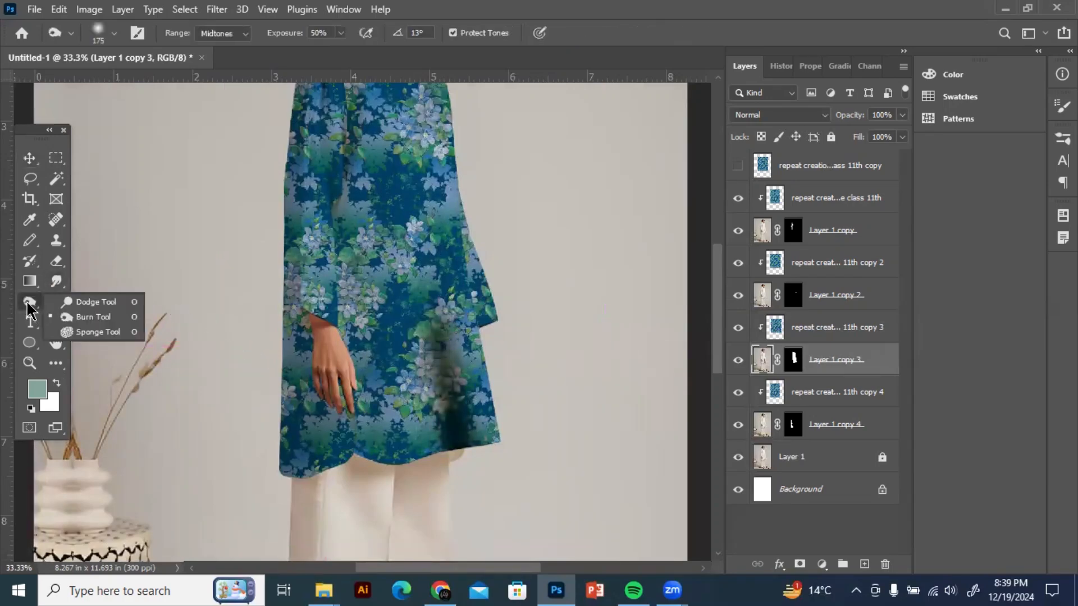
click(88, 302)
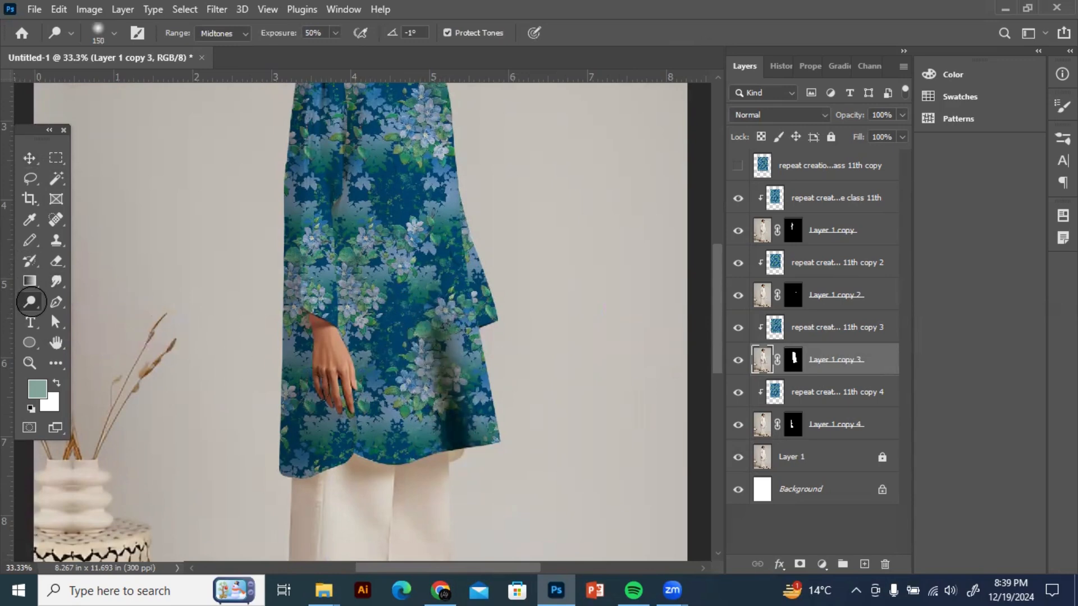
right_click(31, 302)
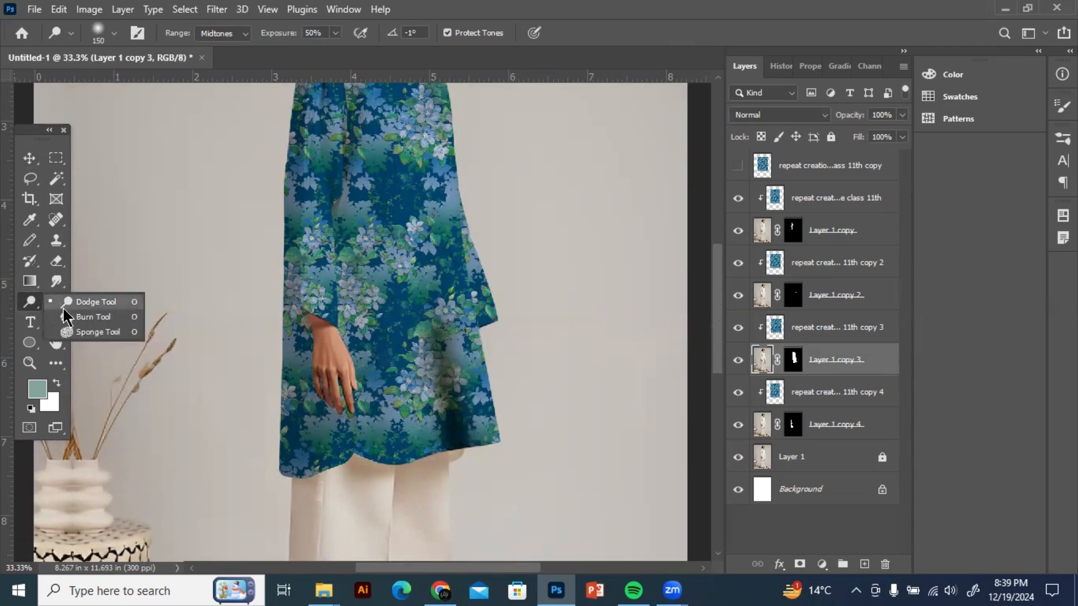
click(106, 313)
drag(363, 268, 359, 346)
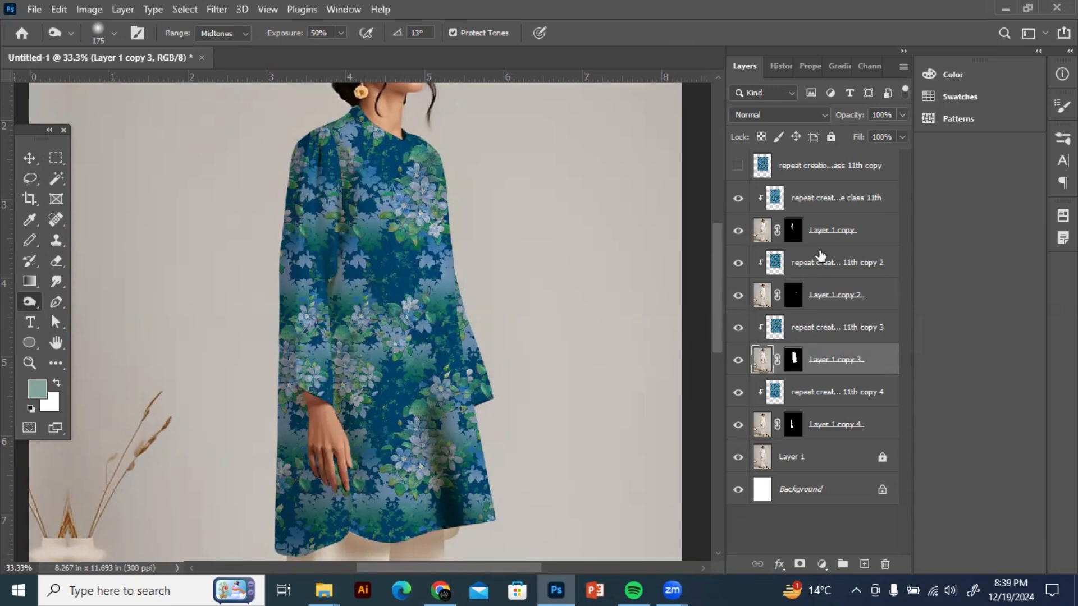
Select Layer 1 copy and toggle the visibility of its clipped pattern and the layer itself to check the sleeve
click(775, 230)
click(738, 198)
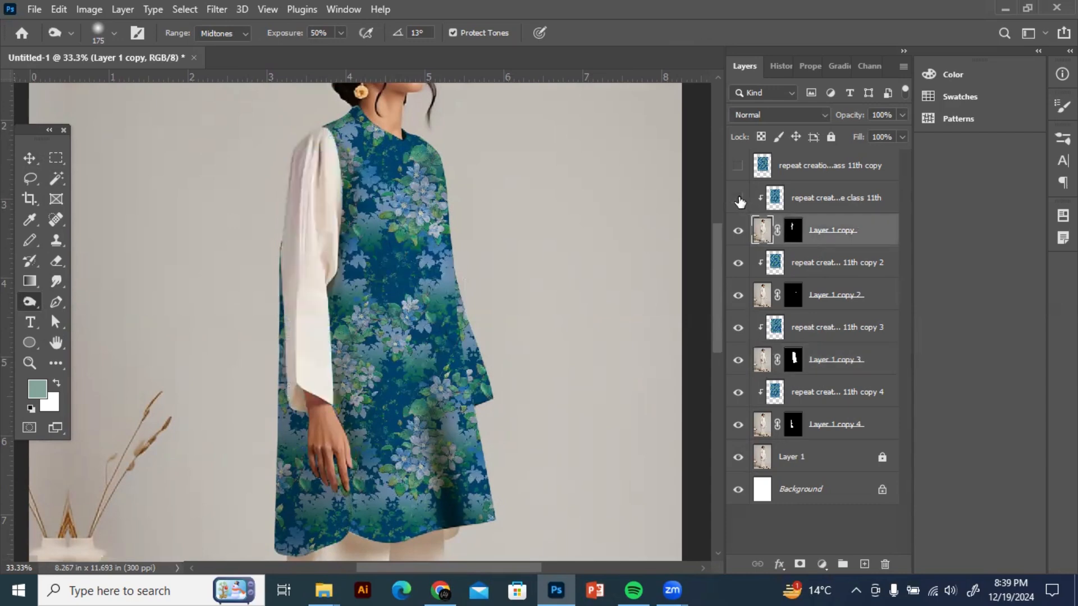
click(739, 198)
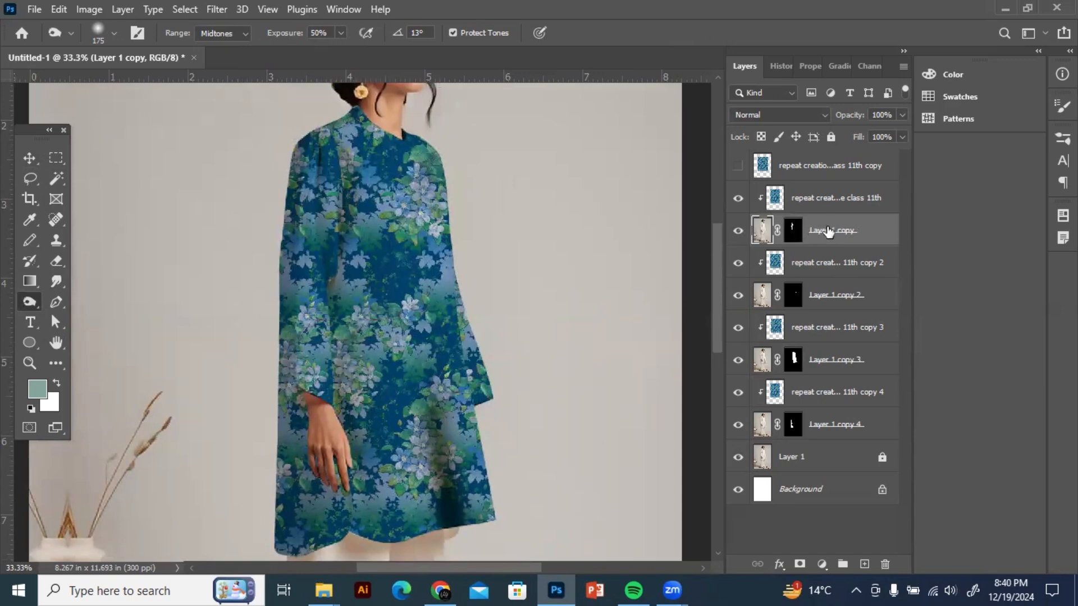
click(739, 231)
click(738, 231)
Reduce the burn brush to 90 px and darken the outer edge of the lower near sleeve on Layer 1 copy
key(bracketleft)
key(bracketleft)
key(bracketleft)
key(bracketleft)
drag(285, 369, 297, 439)
Shift the floral pattern clipped to Layer 1 copy 4 on the garment's back panel behind the hand
click(839, 289)
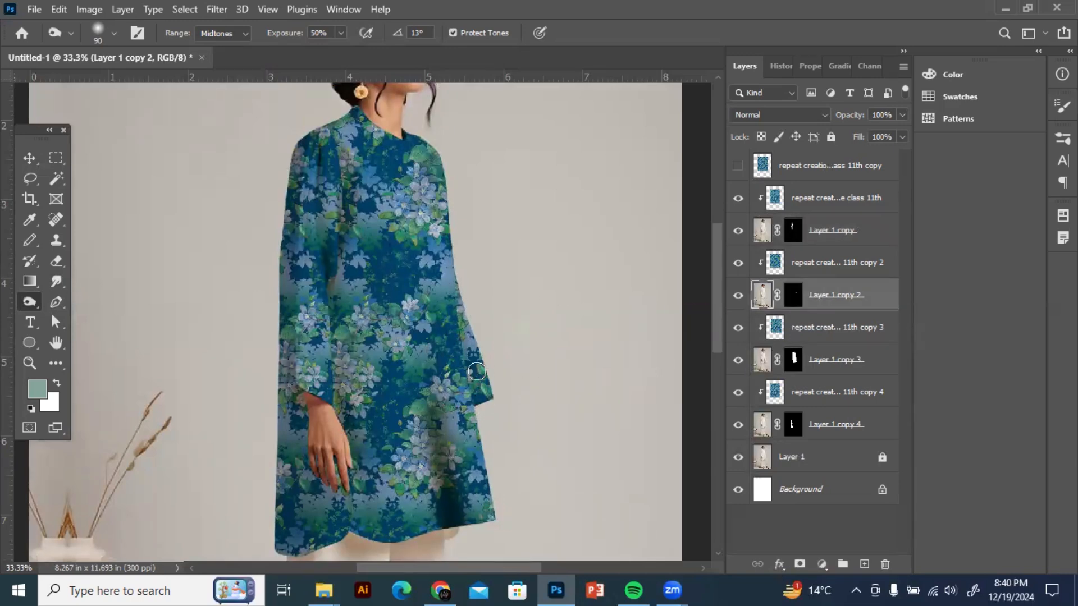
click(823, 425)
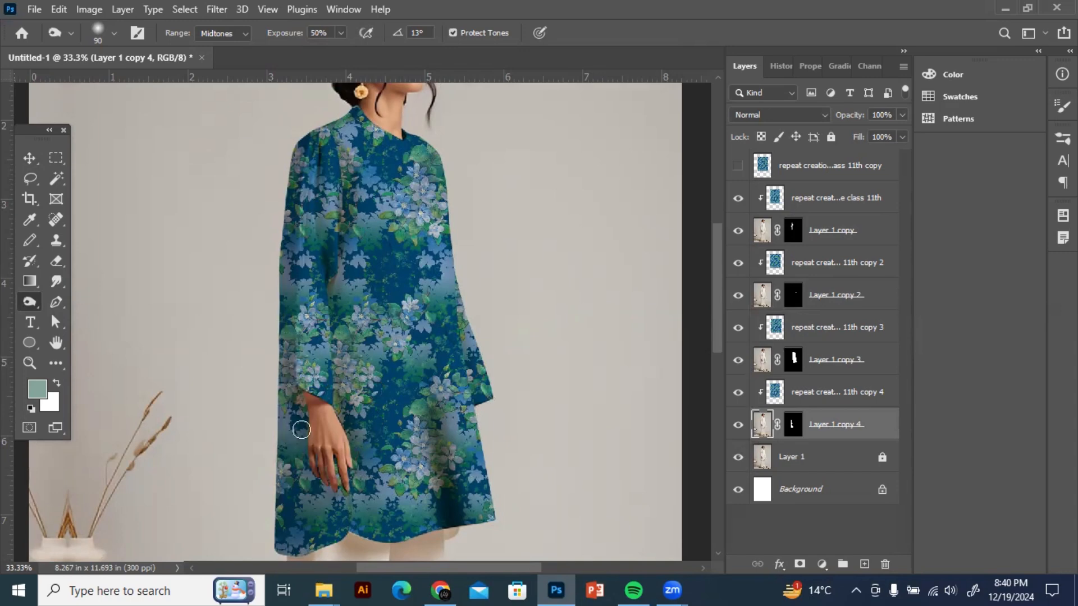
drag(350, 374, 371, 339)
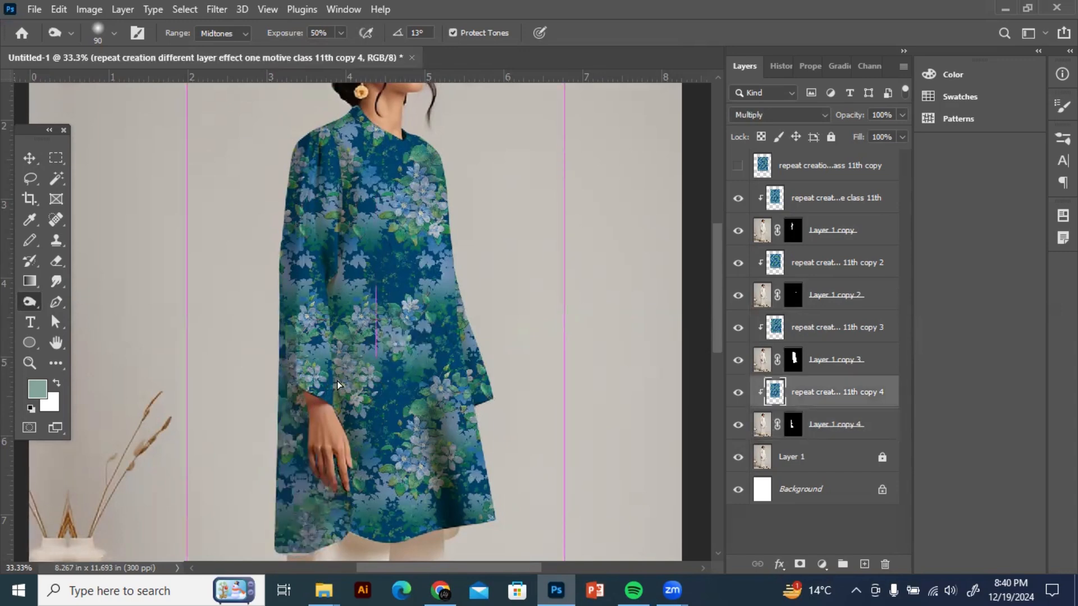
Examine the patterned garment on the whole photo and up close with the Move Tool active
key(ctrl+minus)
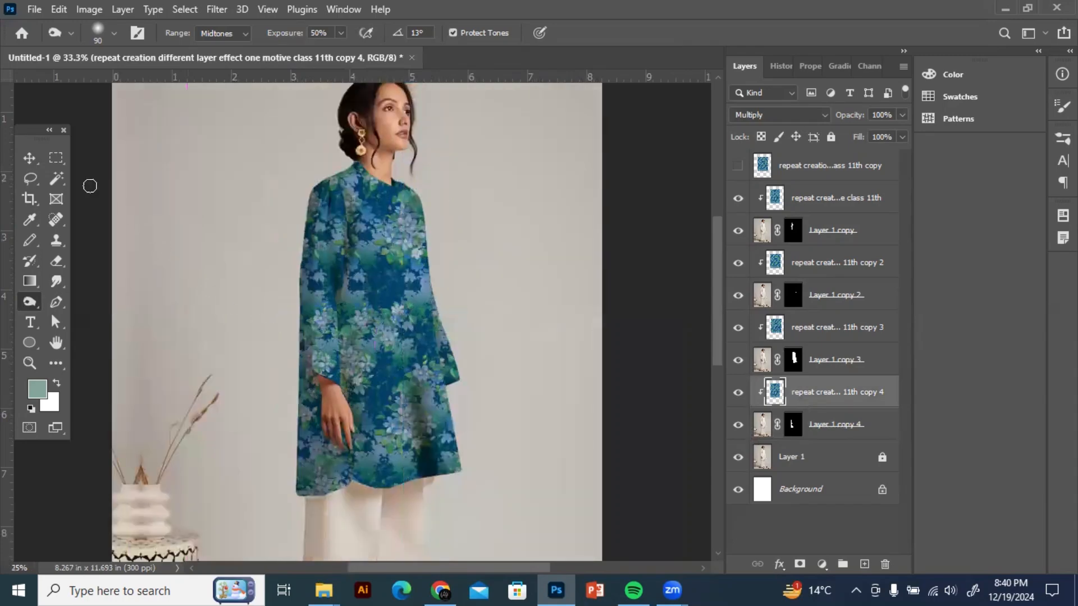
key(ctrl+minus)
click(29, 158)
key(ctrl+minus)
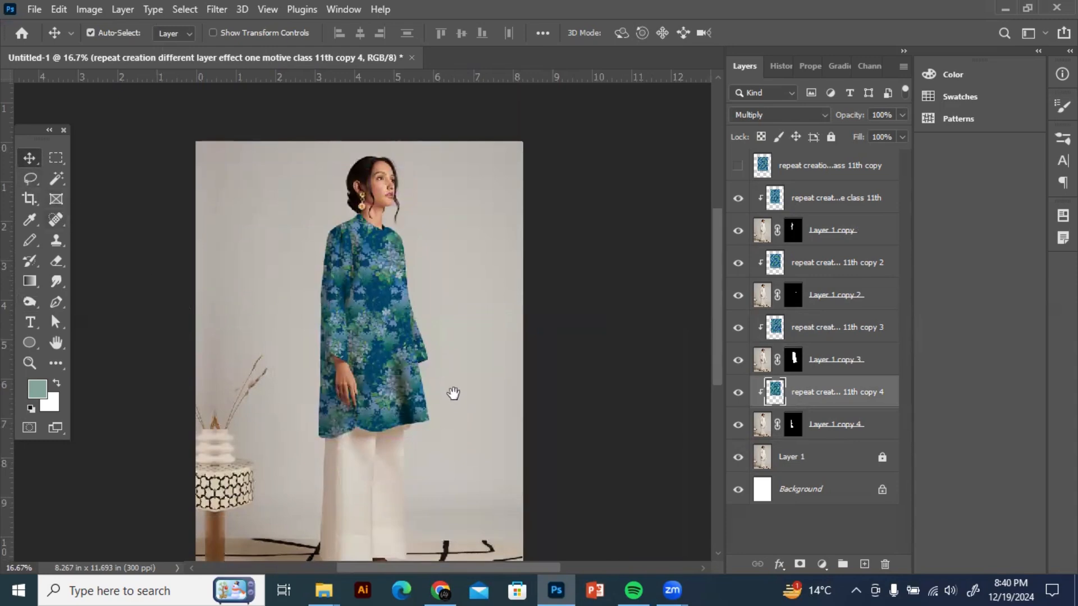
scroll(388, 371, down, 2)
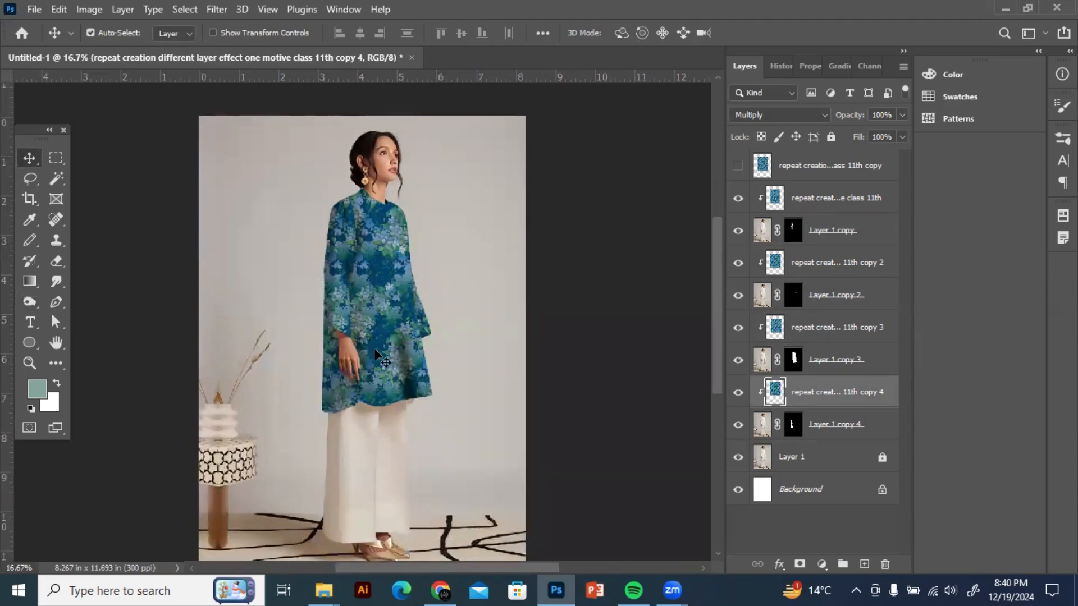
key(ctrl+plus)
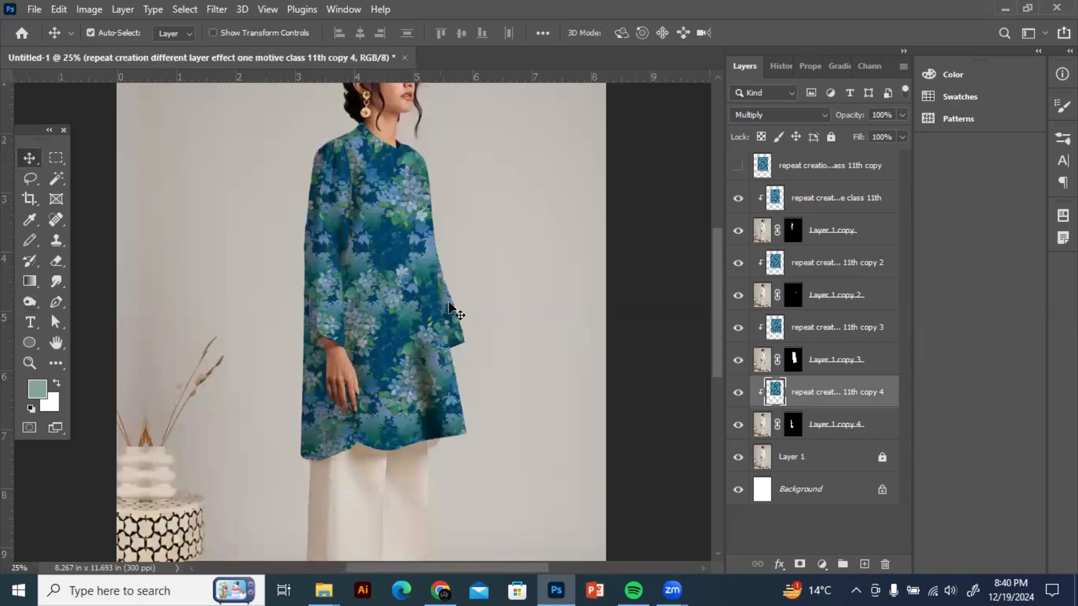
mouse_move(449, 306)
mouse_down()
mouse_move(452, 359)
mouse_move(458, 306)
mouse_move(456, 323)
mouse_up()
key(ctrl+minus)
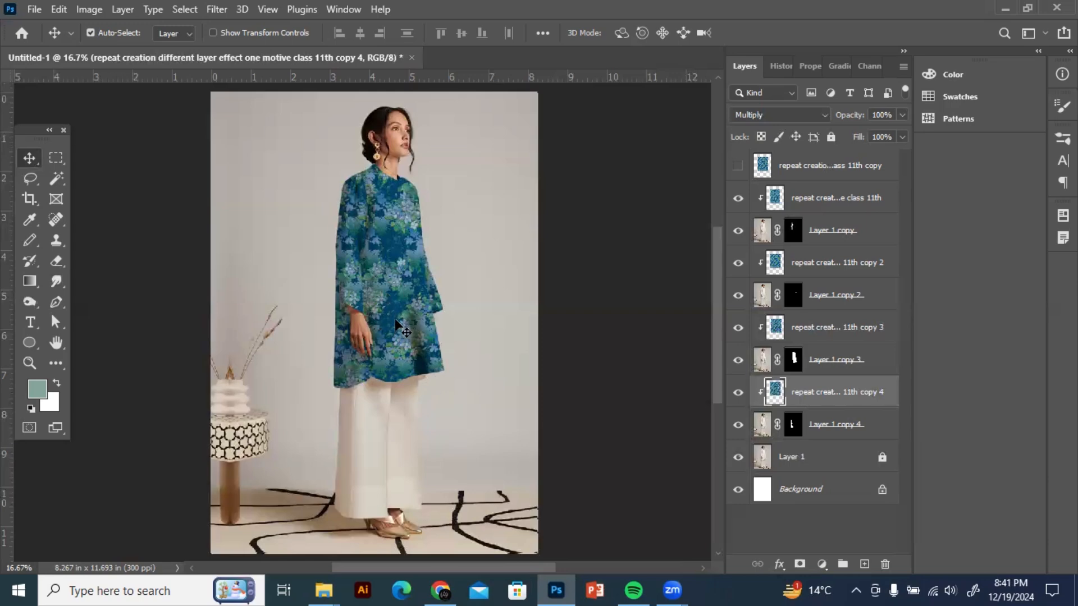
scroll(722, 342, up, 2)
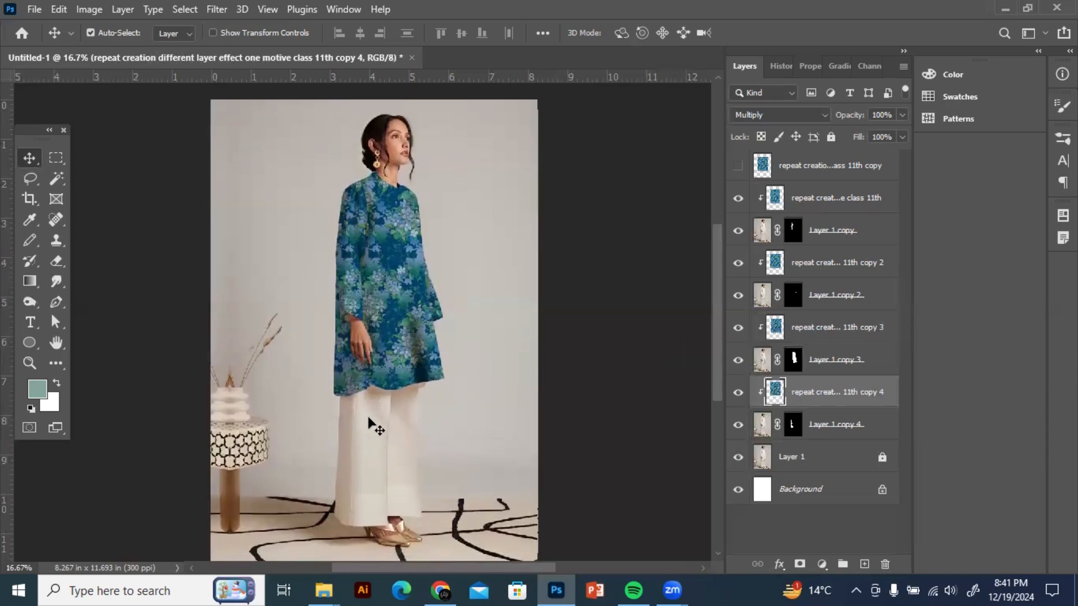
scroll(721, 319, down, 1)
scroll(721, 319, down, 1)
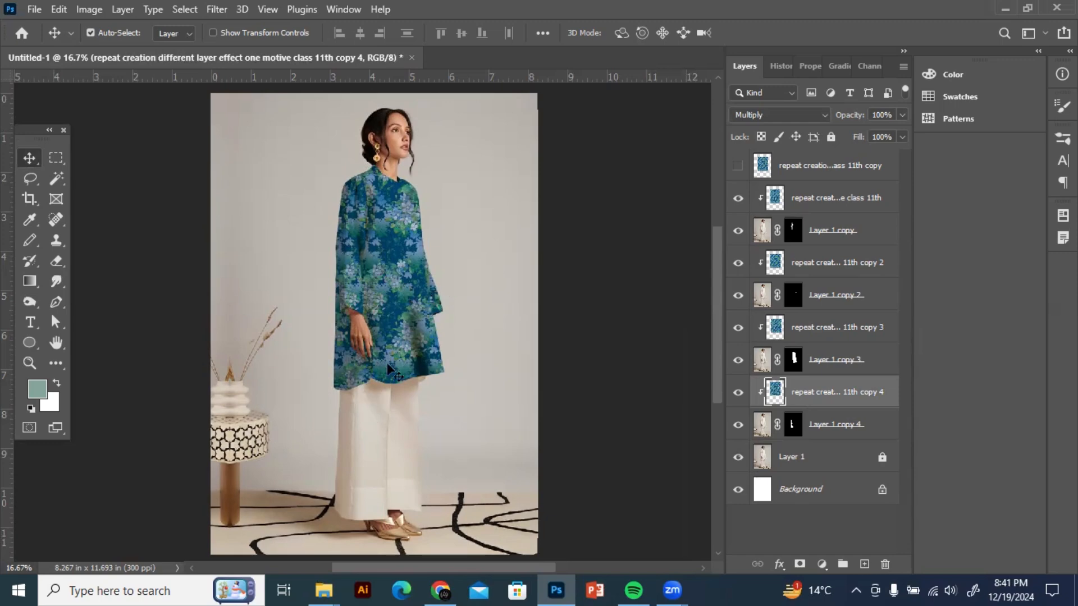
drag(419, 363, 717, 338)
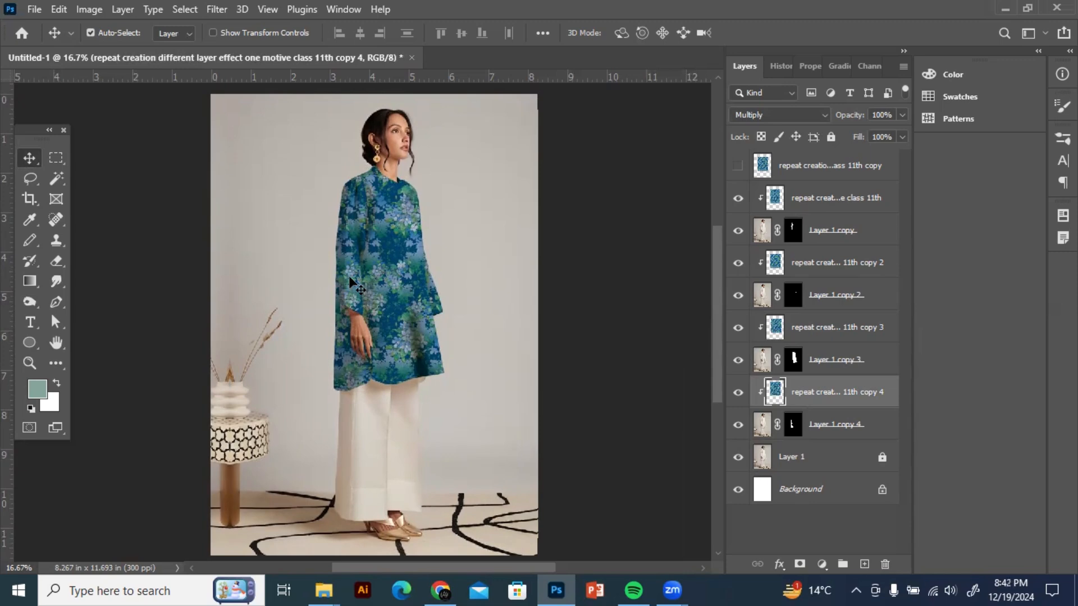
Shift the floral pattern clipped to Layer 1 copy so its motifs sit differently on the near sleeve
drag(348, 287, 349, 237)
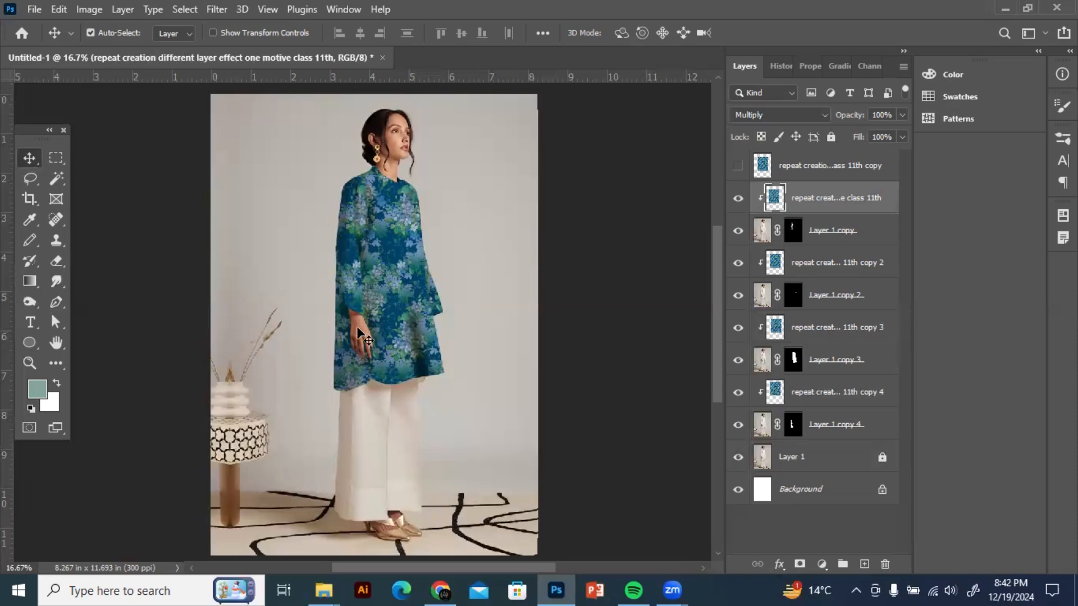
drag(364, 339, 355, 270)
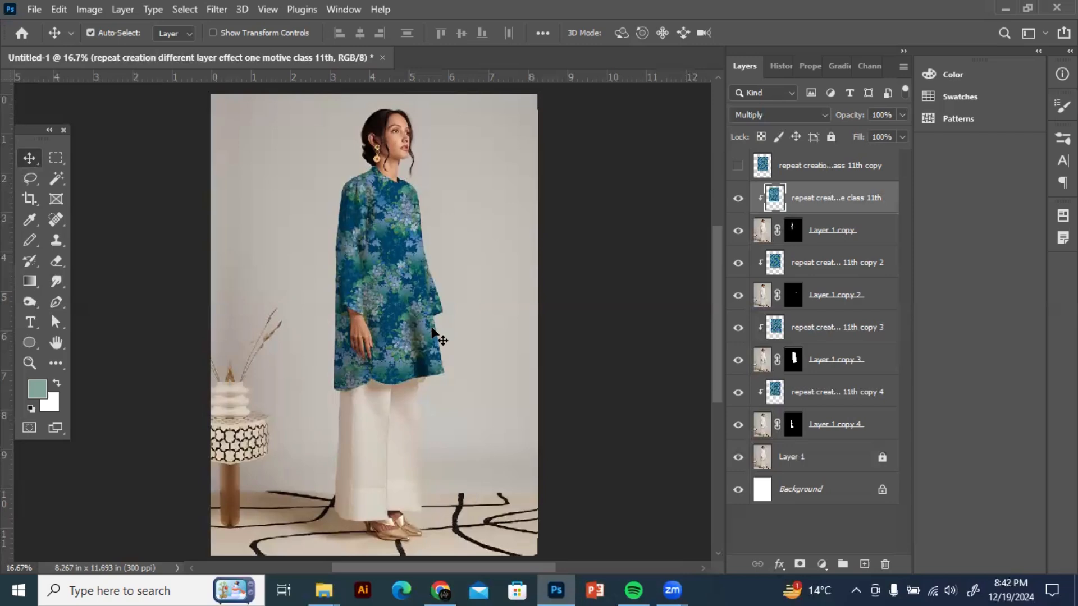
Move the floating toolbox up closer to the horizontal ruler
click(56, 159)
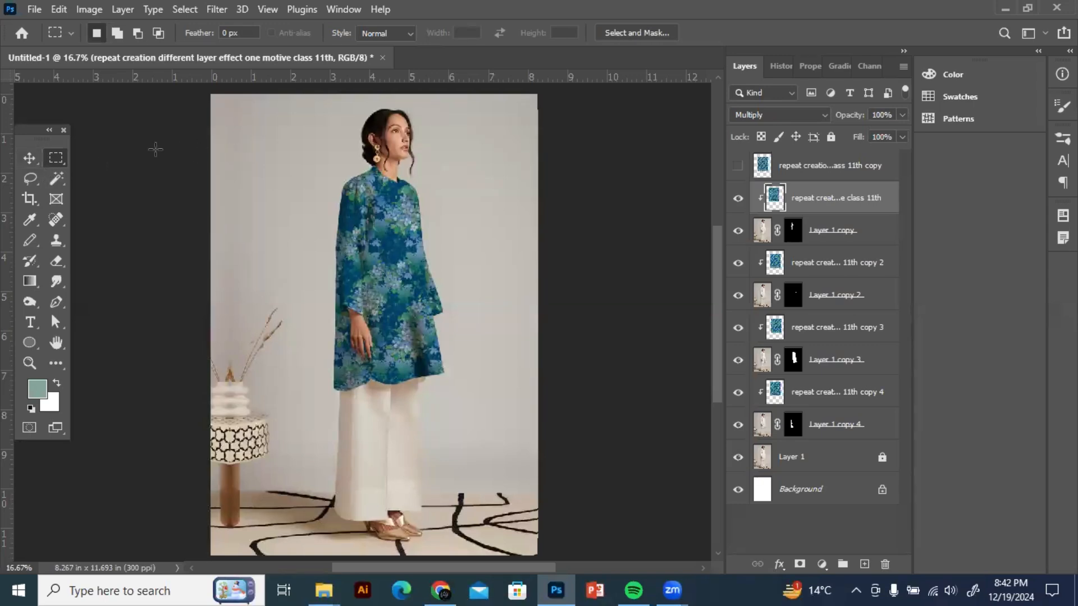
click(32, 163)
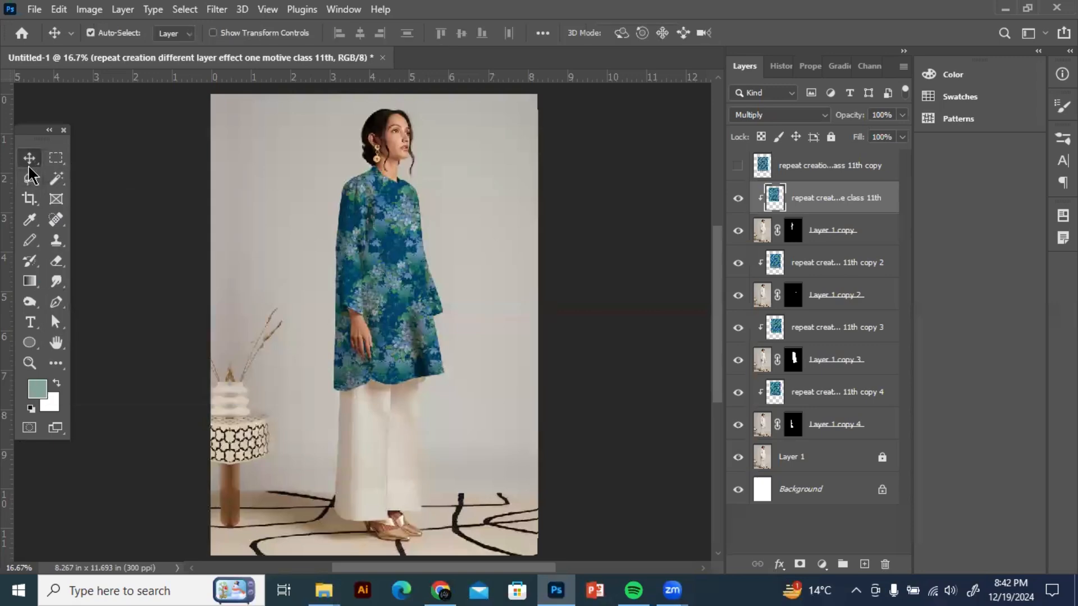
drag(36, 132, 36, 88)
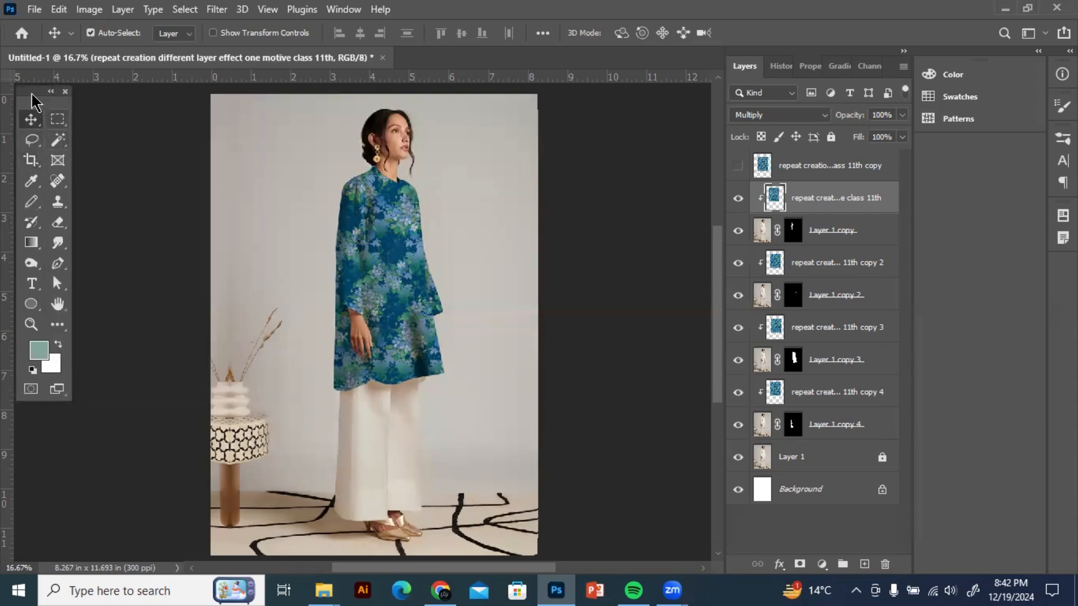
Draw a rectangular marquee selection across the backdrop and near sleeve, and deselect it
click(55, 123)
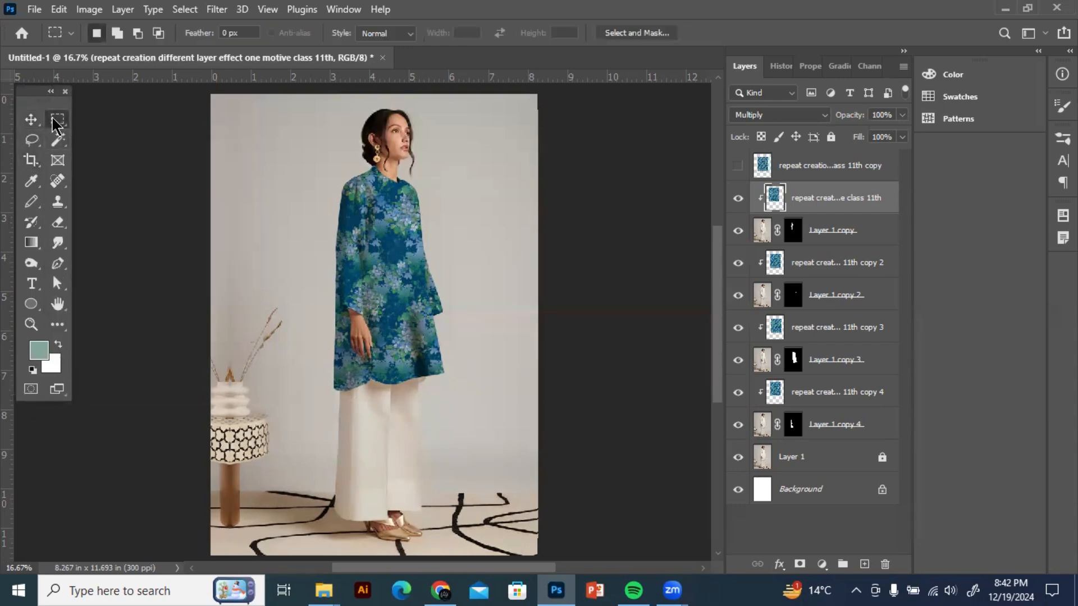
drag(255, 199, 352, 308)
click(342, 274)
Check the available ruler measurement units and choose Inches
right_click(324, 79)
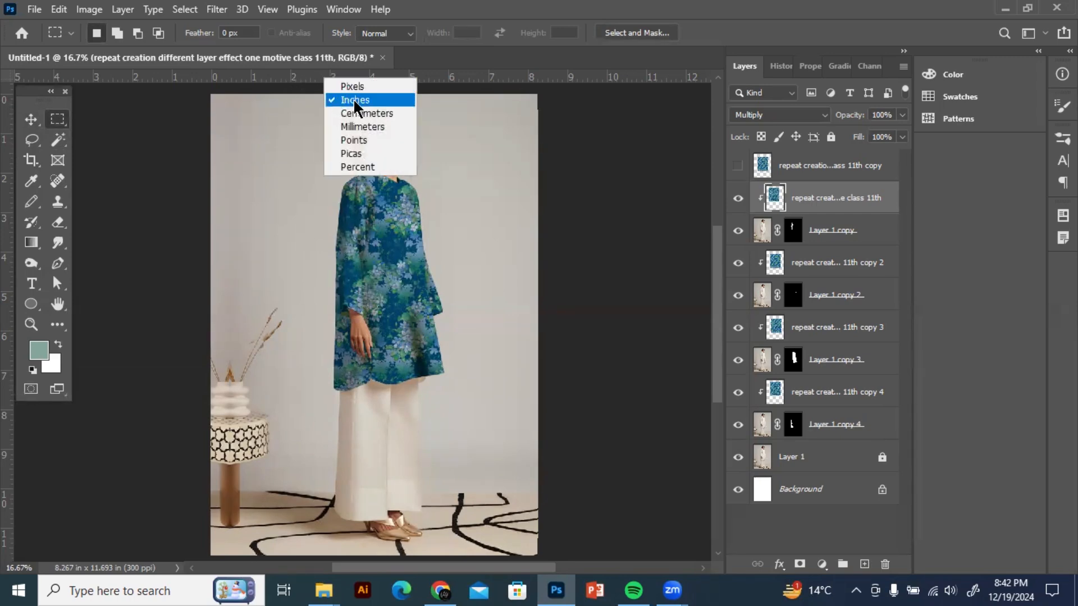
click(343, 100)
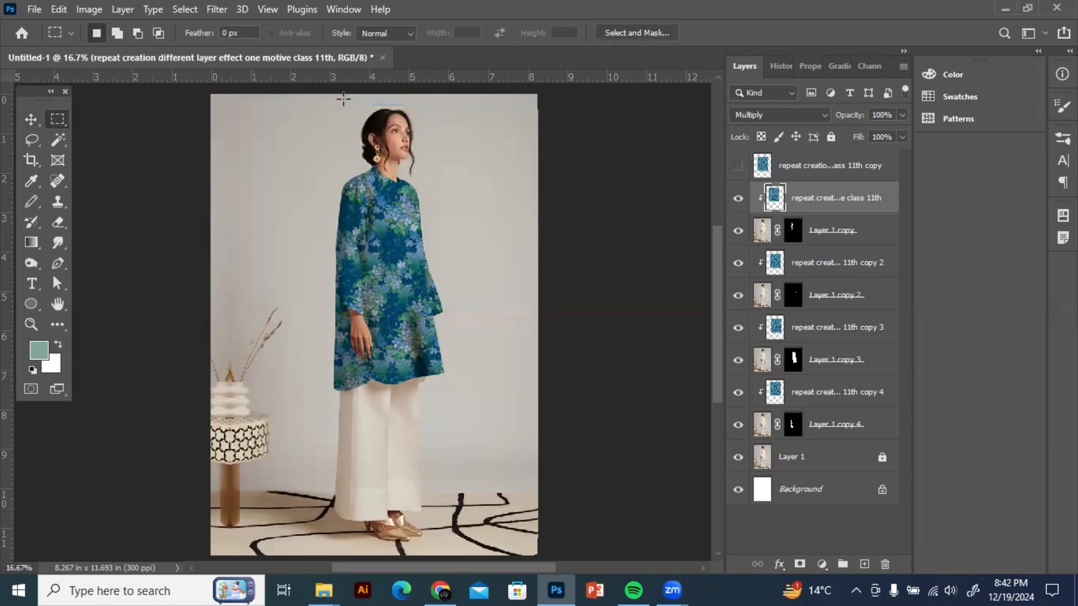
click(31, 119)
right_click(312, 84)
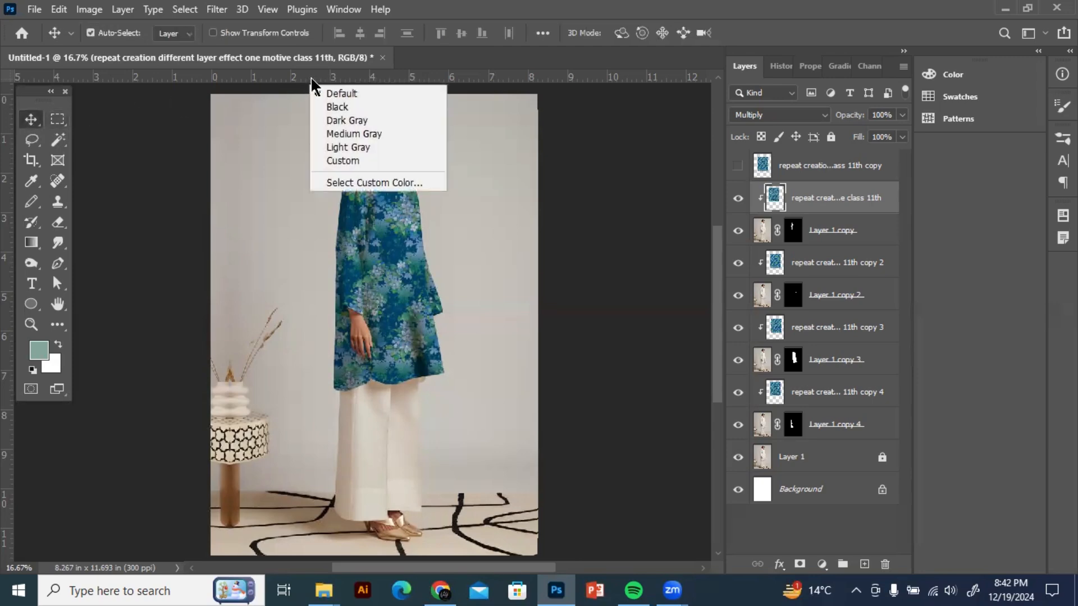
click(312, 78)
right_click(312, 78)
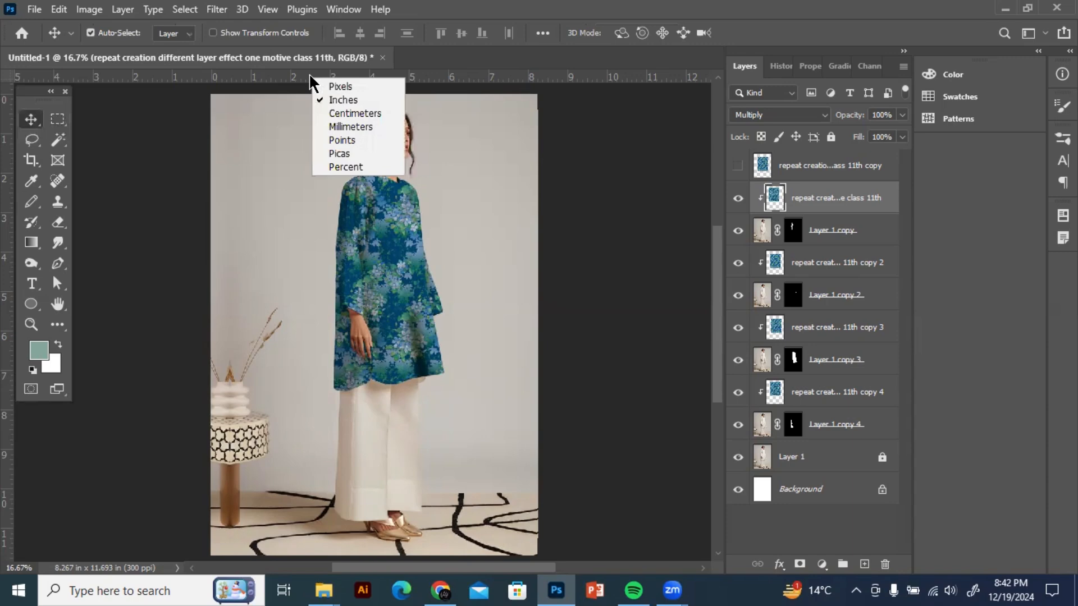
click(333, 101)
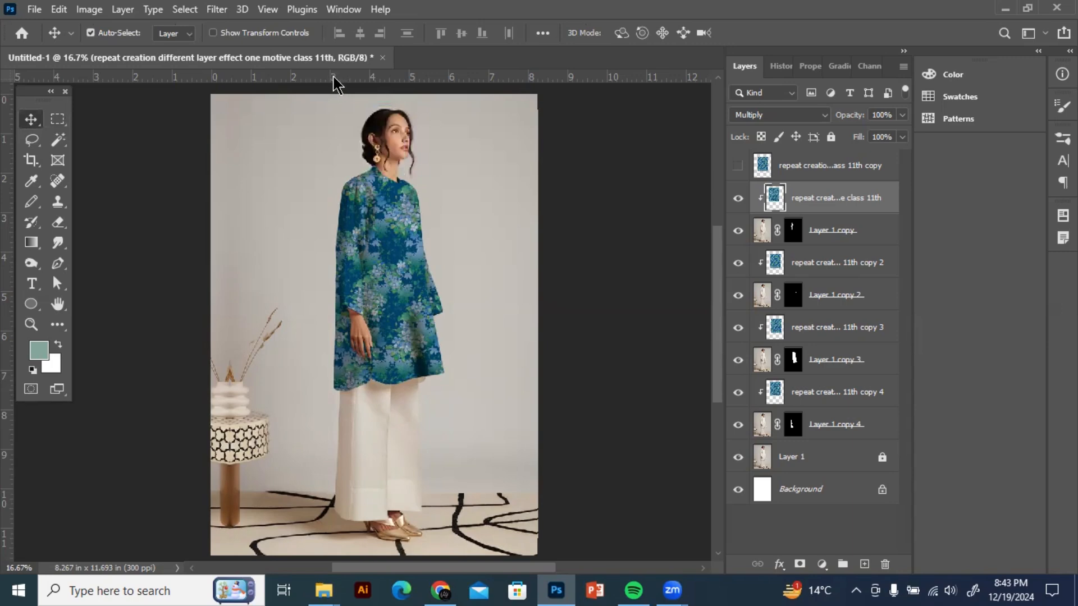
right_click(333, 78)
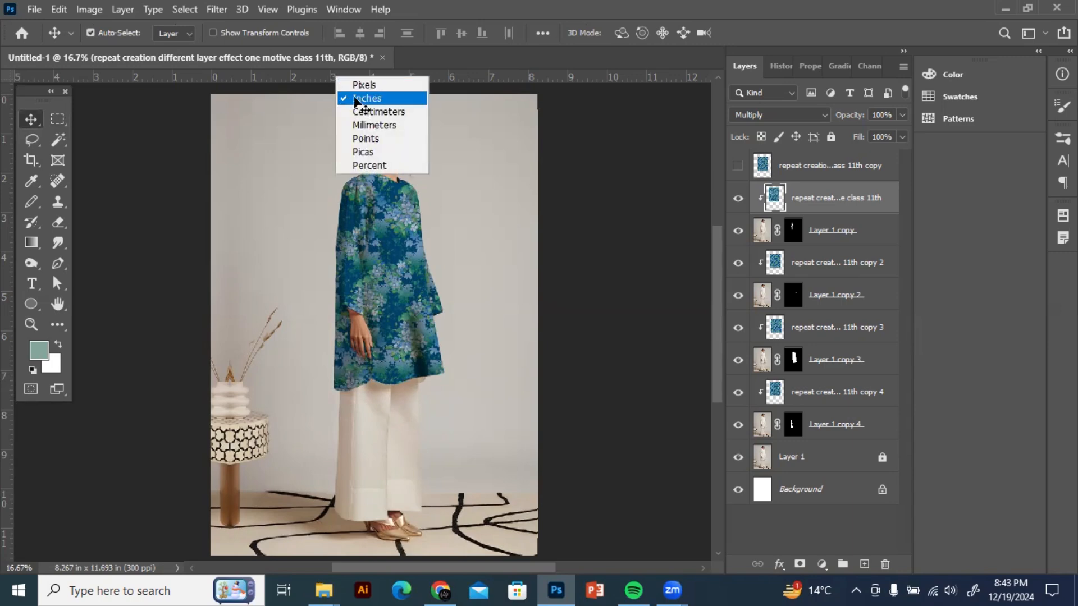
click(359, 106)
Draw a rectangular marquee selection on the backdrop beside the near sleeve and clear it
click(58, 119)
drag(250, 200, 338, 289)
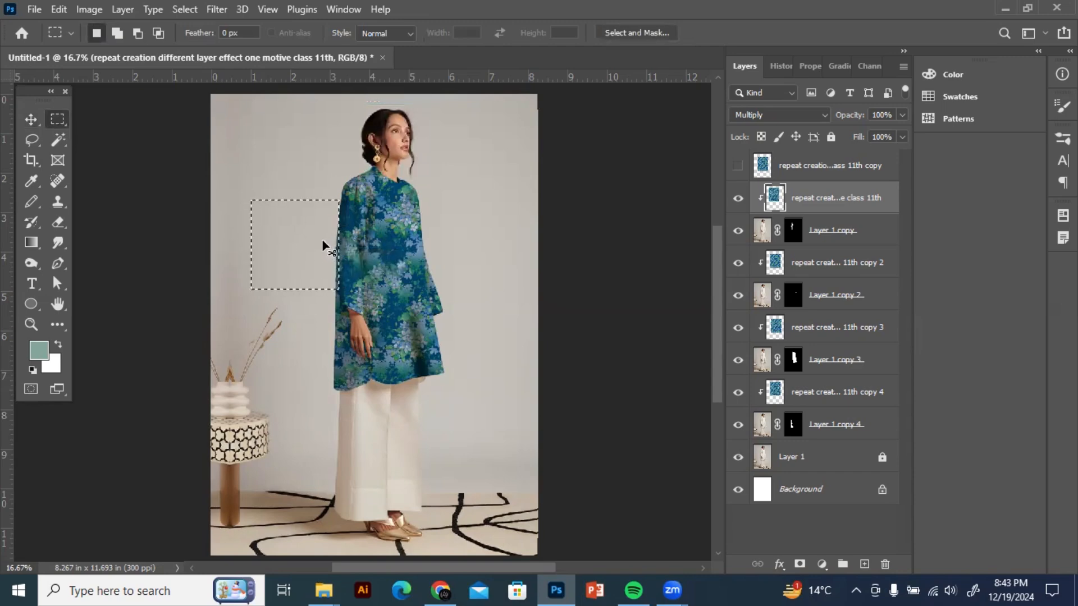
click(323, 238)
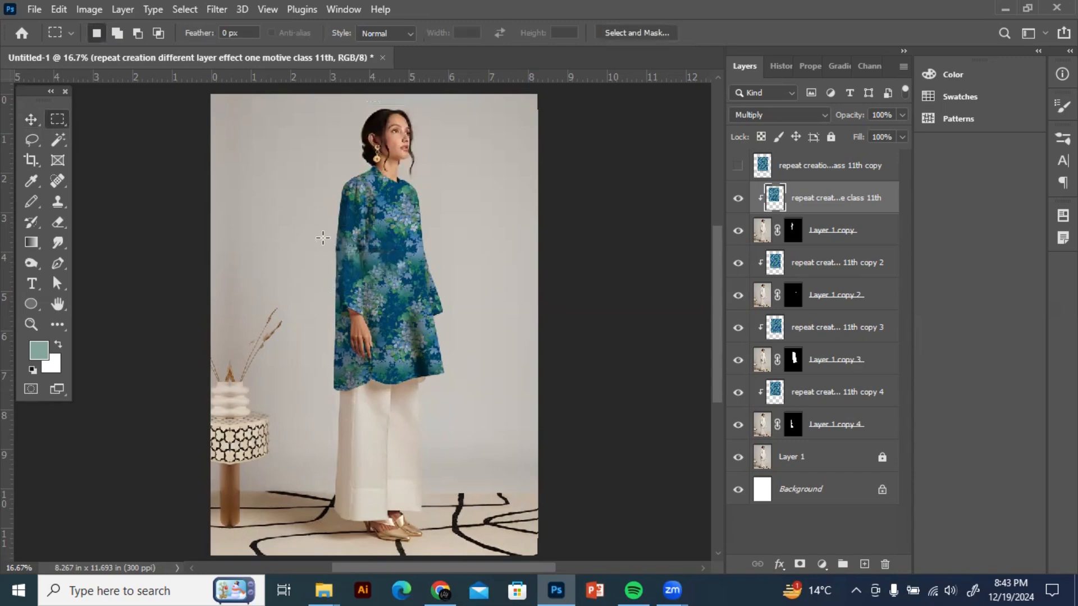
click(31, 119)
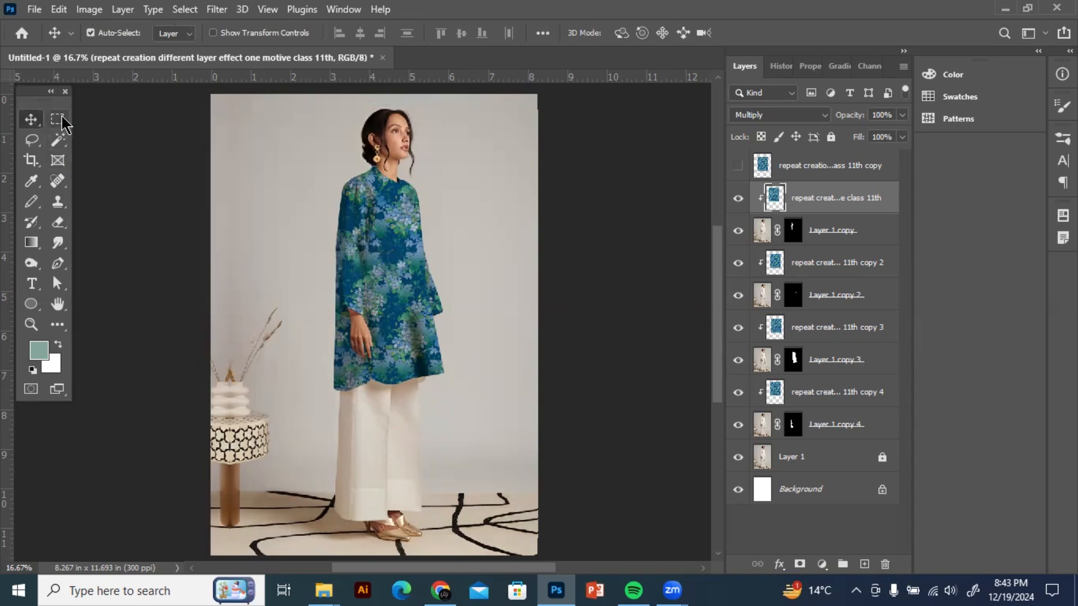
click(58, 120)
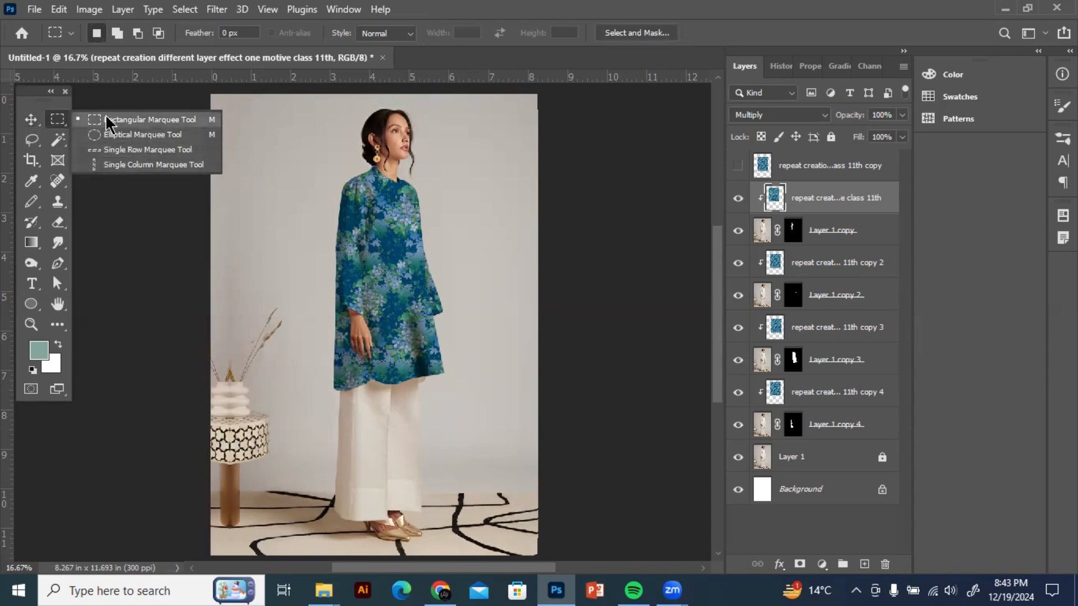
click(35, 120)
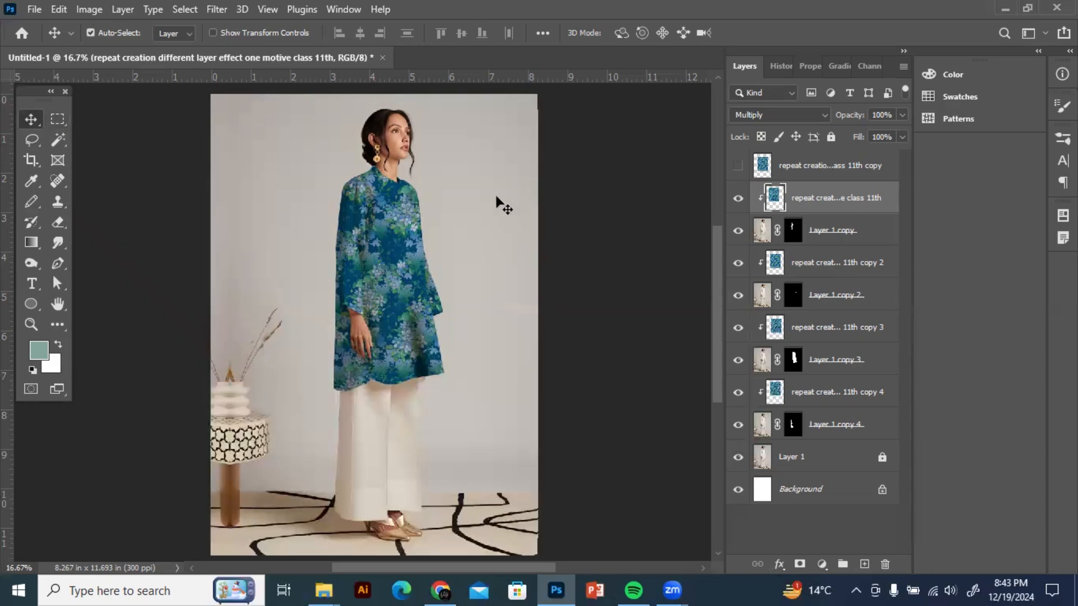
drag(562, 329, 567, 324)
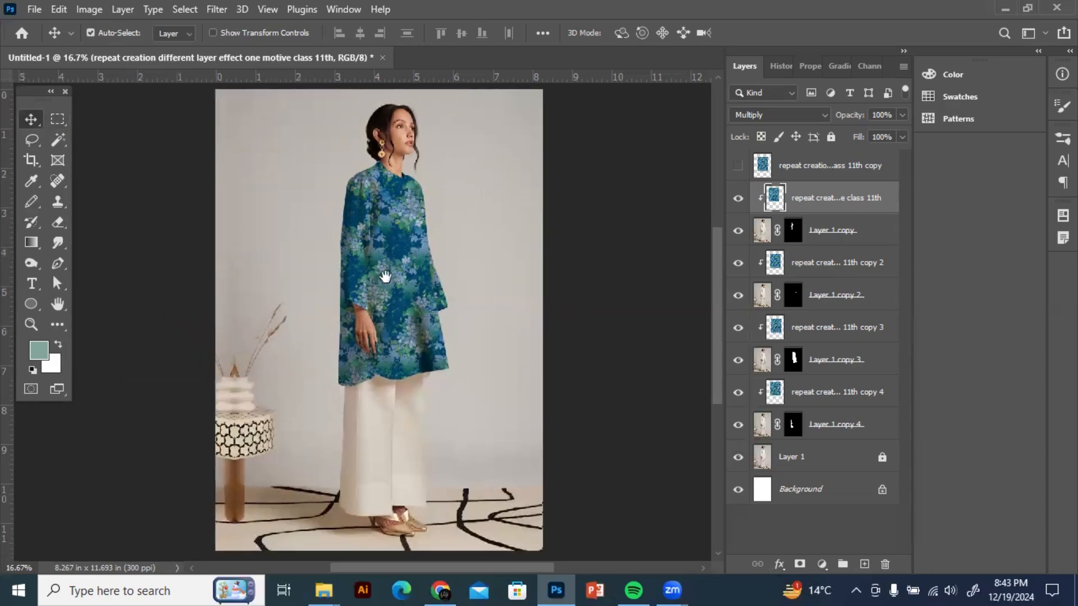